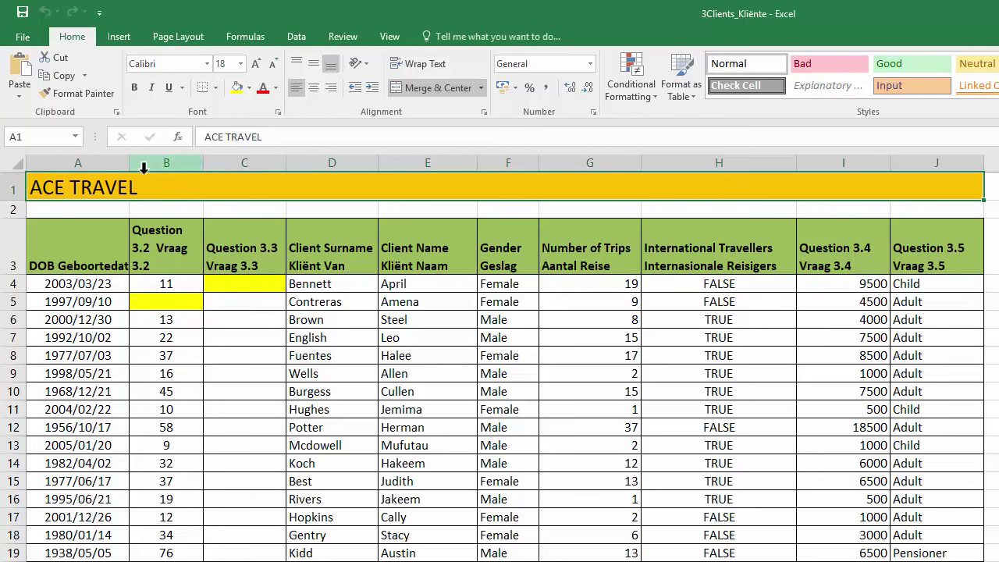
Centre the ACE TRAVEL title in A1 across row 1.
{"action": "left_click", "coordinate": [141, 225]}
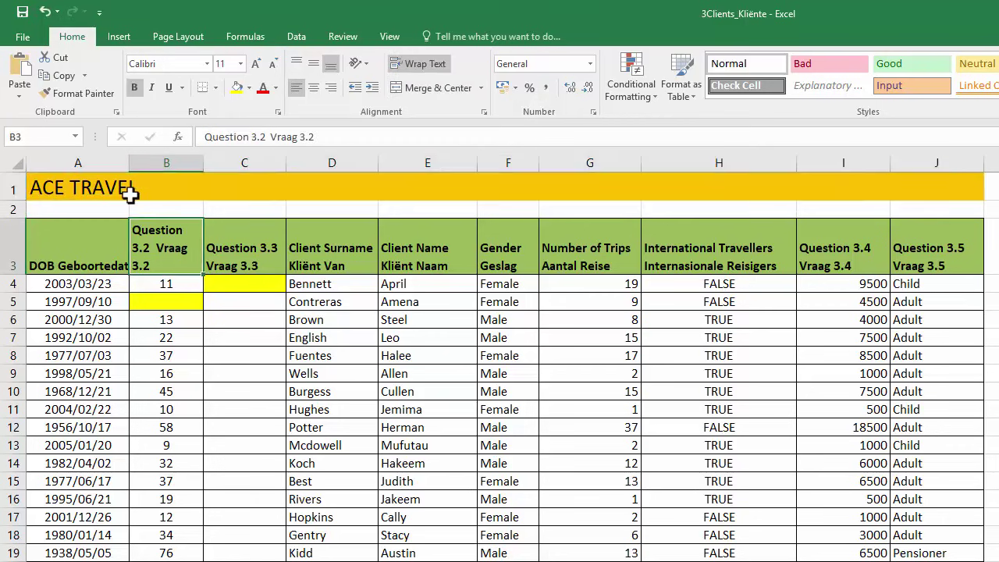
{"action": "left_click", "coordinate": [125, 188]}
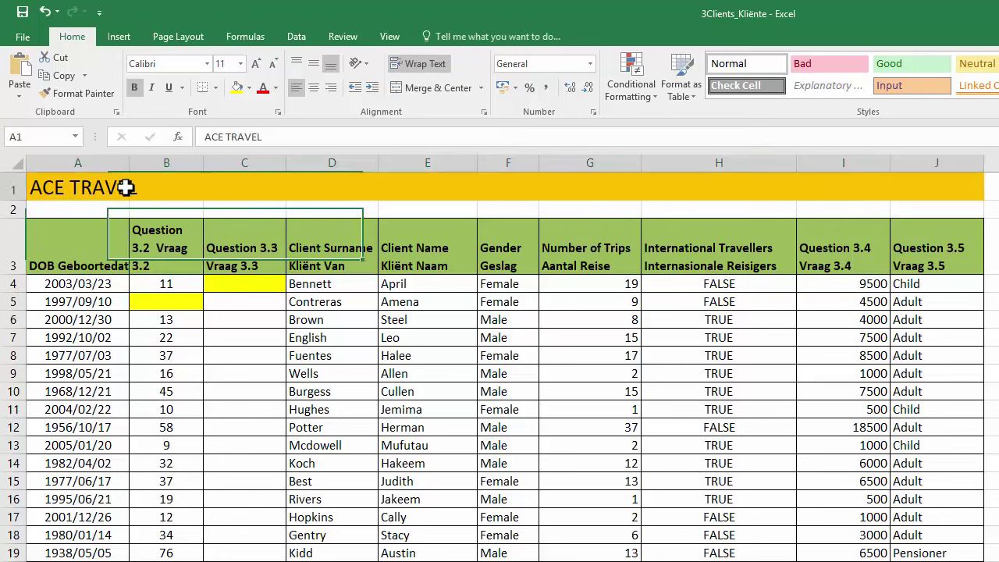
{"action": "left_click", "coordinate": [314, 88]}
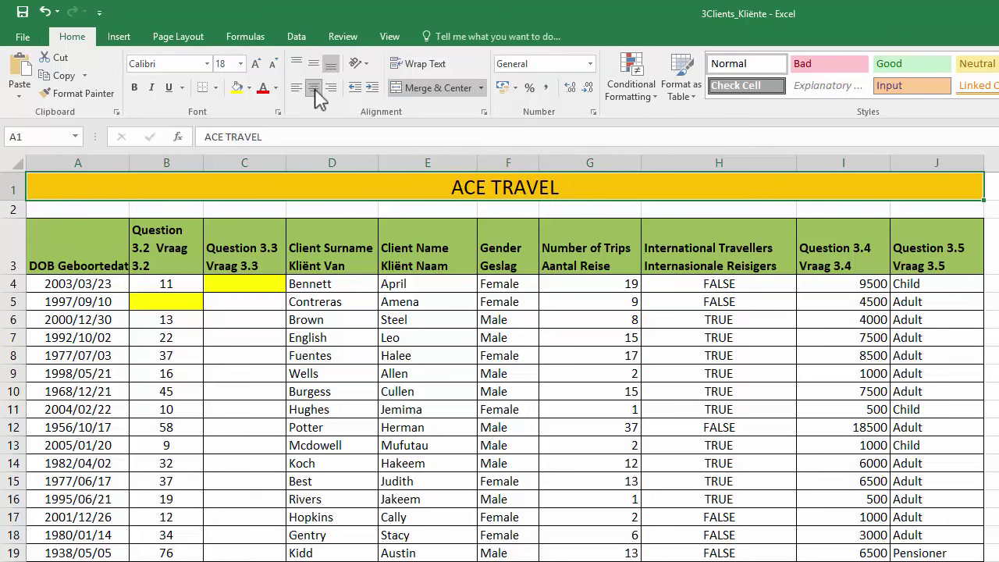
Wrap the DOB Geboortedatum heading in A3 onto two lines.
{"action": "left_click", "coordinate": [95, 243]}
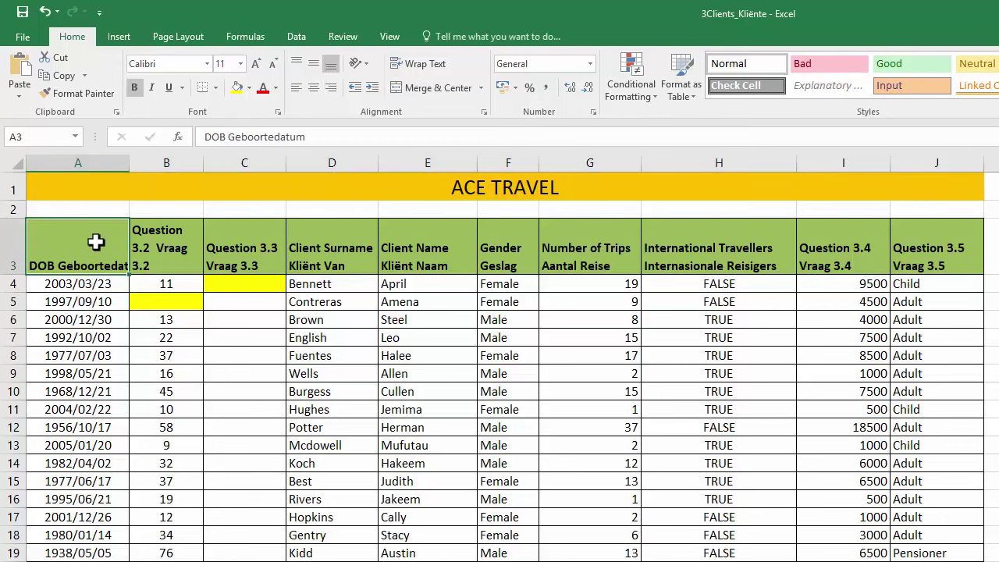
{"action": "left_click", "coordinate": [434, 70]}
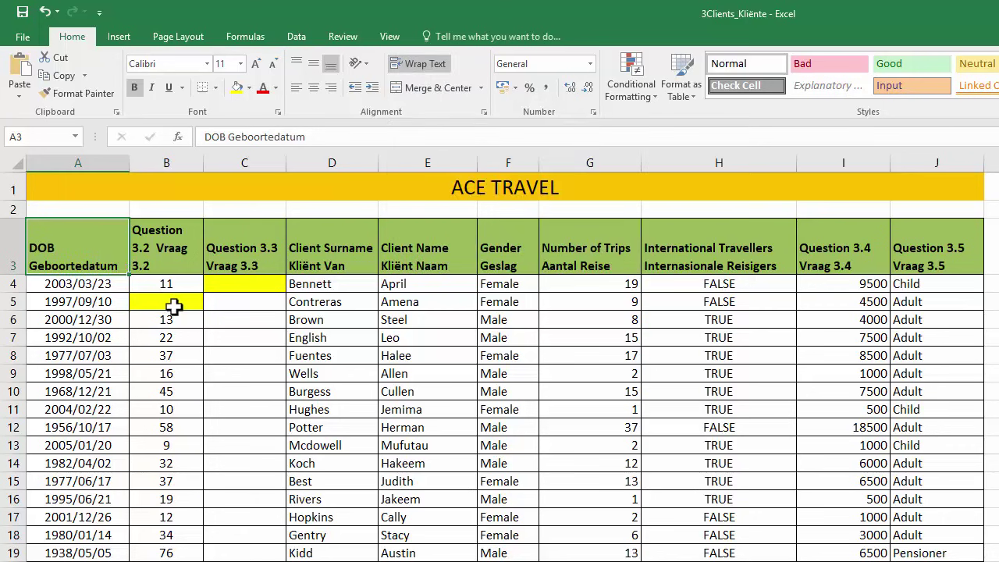
{"action": "left_click", "coordinate": [176, 302]}
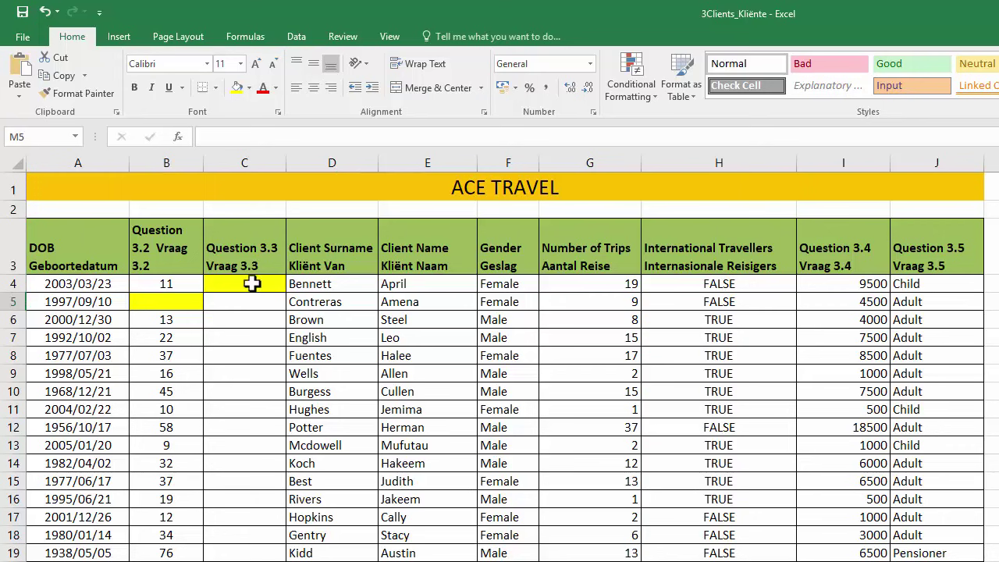
Enter =TODAY() in cell B5.
{"action": "left_click", "coordinate": [166, 303]}
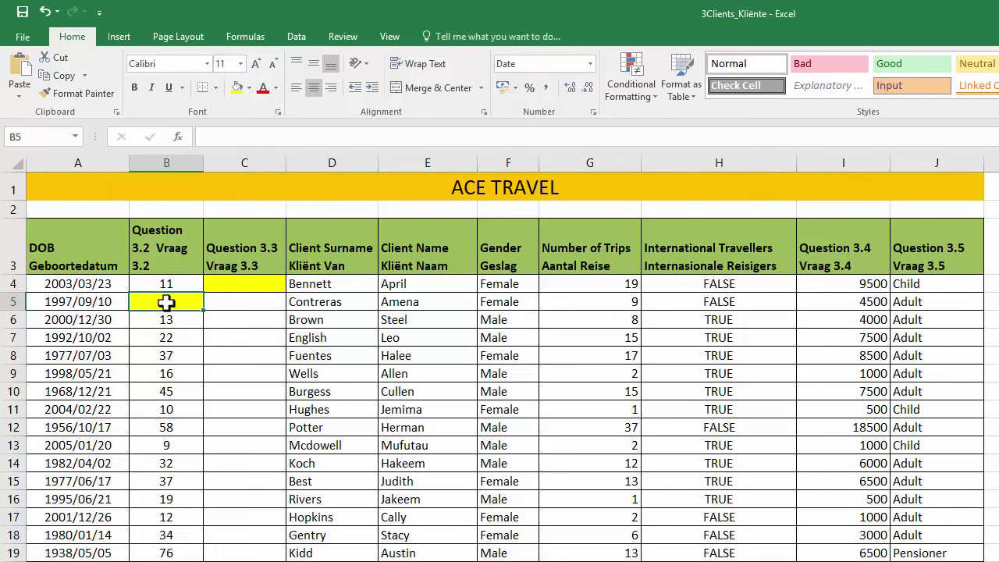
{"action": "type", "text": "="}
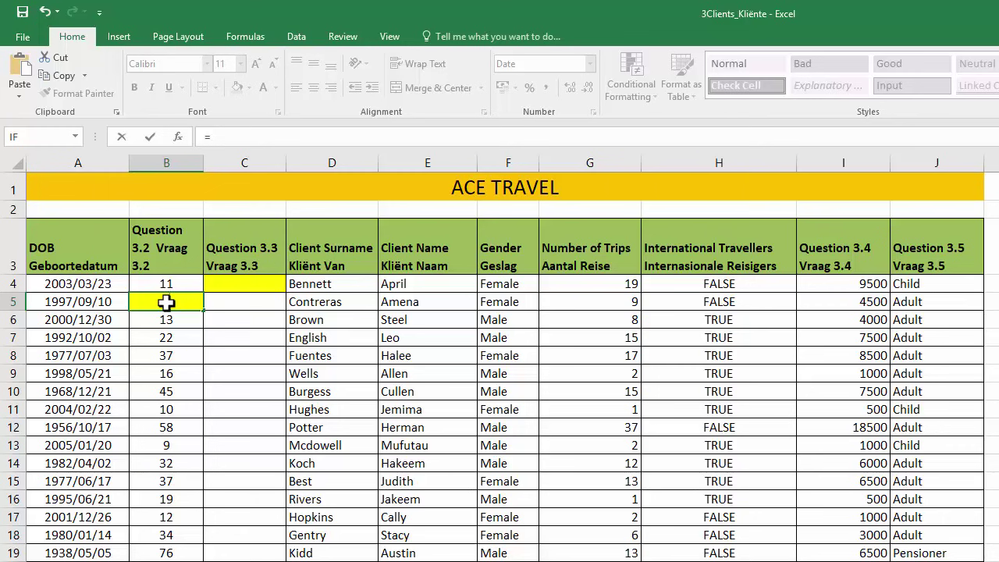
{"action": "type", "text": "tod"}
{"action": "key", "text": "Tab"}
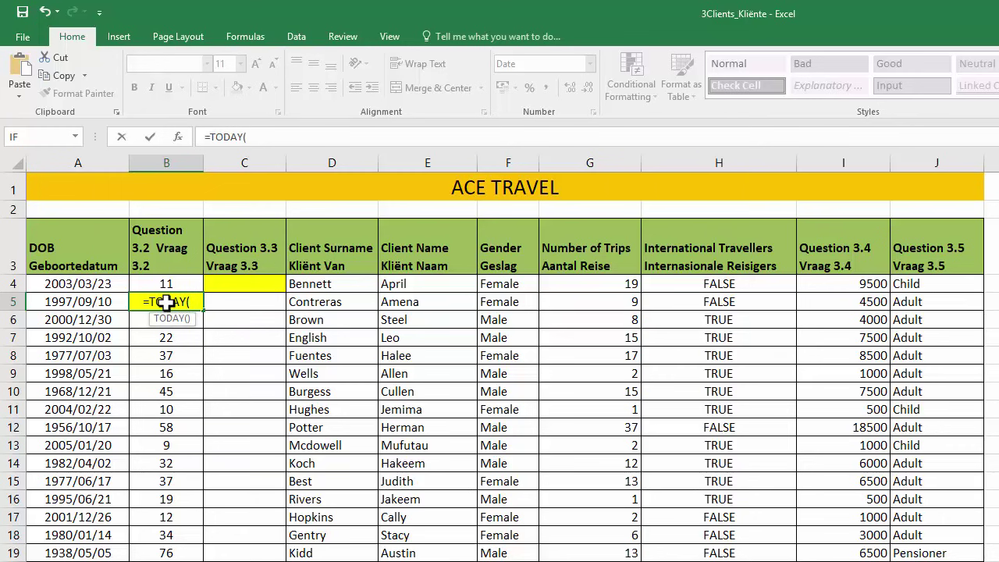
{"action": "type", "text": ")"}
{"action": "key", "text": "ctrl+Return"}
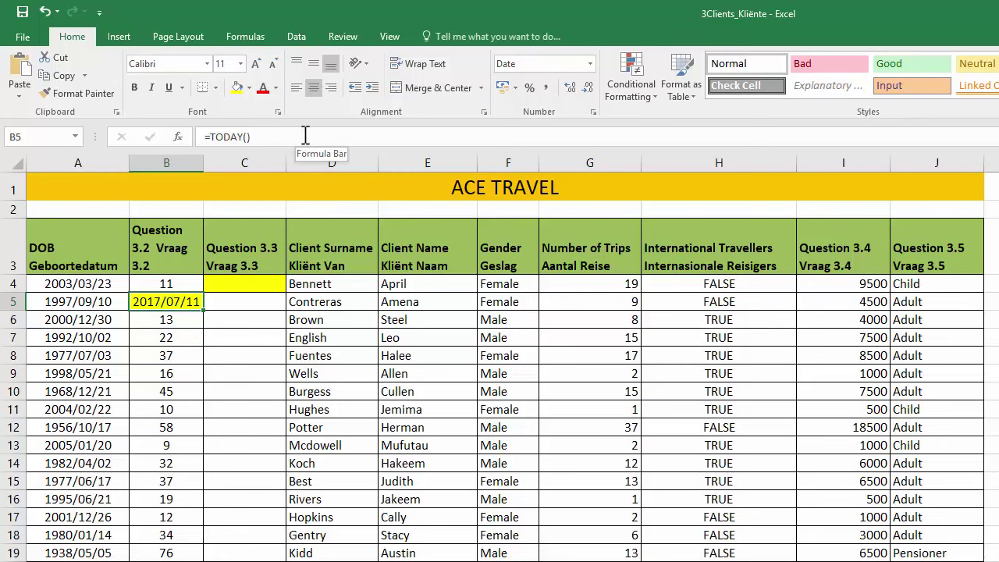
Extend B5's formula to =TODAY()-A5, subtracting the birth date in A5.
{"action": "left_click", "coordinate": [305, 137]}
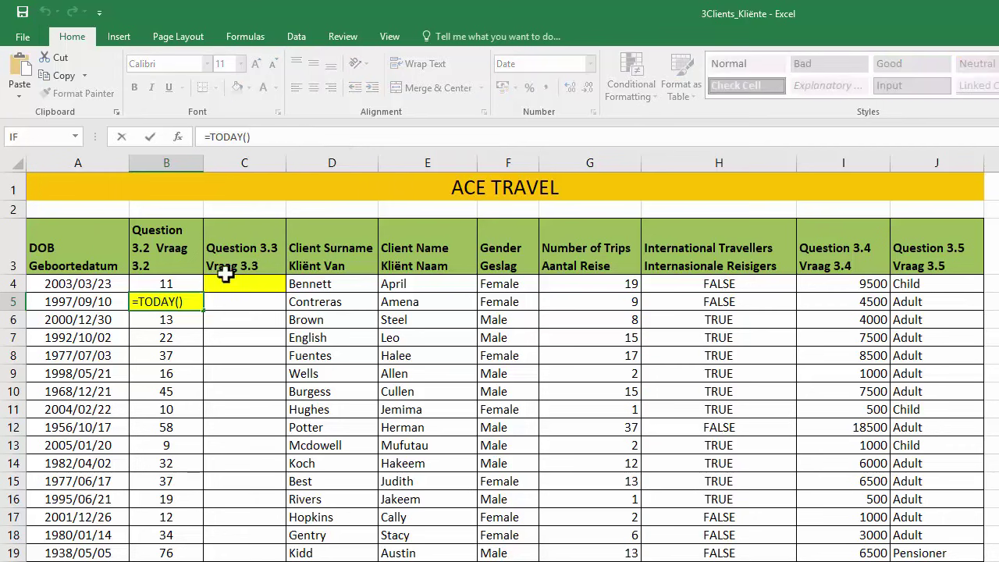
{"action": "left_click", "coordinate": [192, 302]}
{"action": "type", "text": "-"}
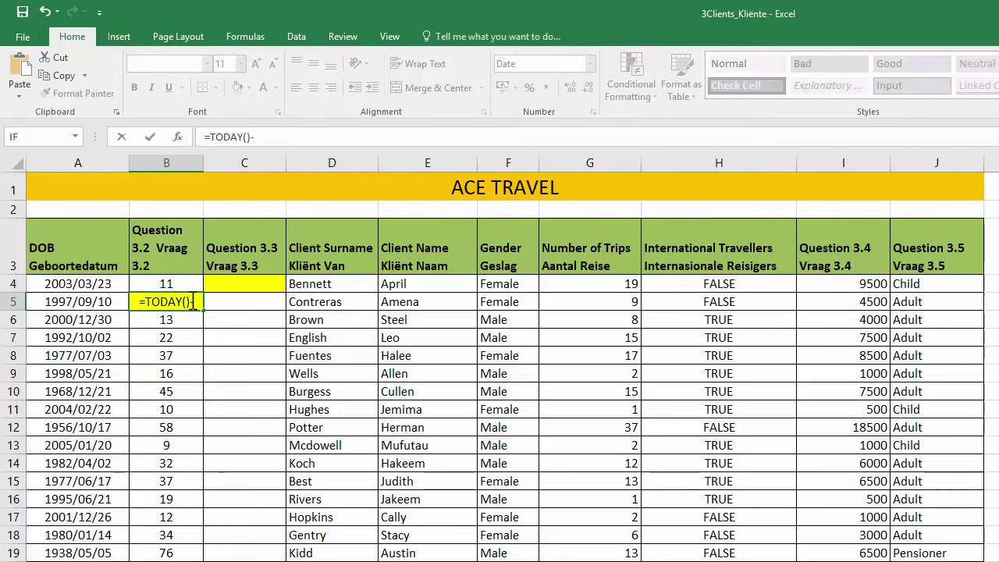
{"action": "left_click", "coordinate": [100, 306]}
{"action": "key", "text": "Return"}
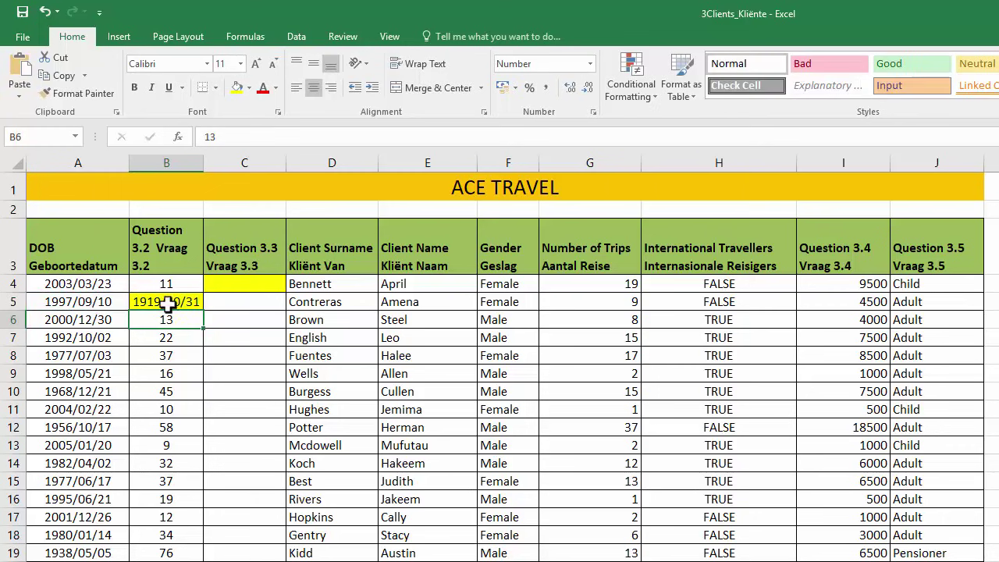
{"action": "left_click", "coordinate": [170, 305]}
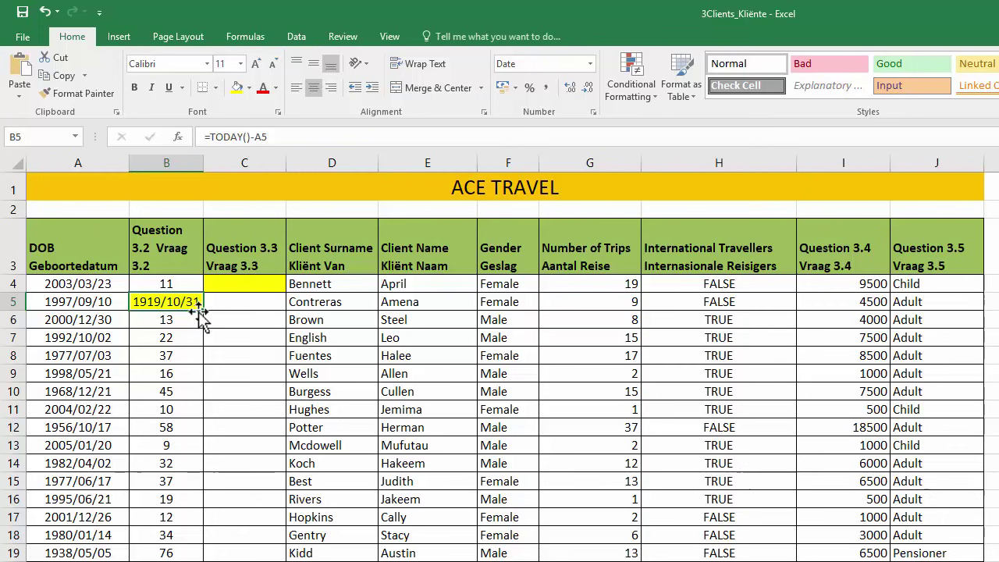
Switch B5's number format to General so it shows 7244 days.
{"action": "left_click", "coordinate": [590, 64]}
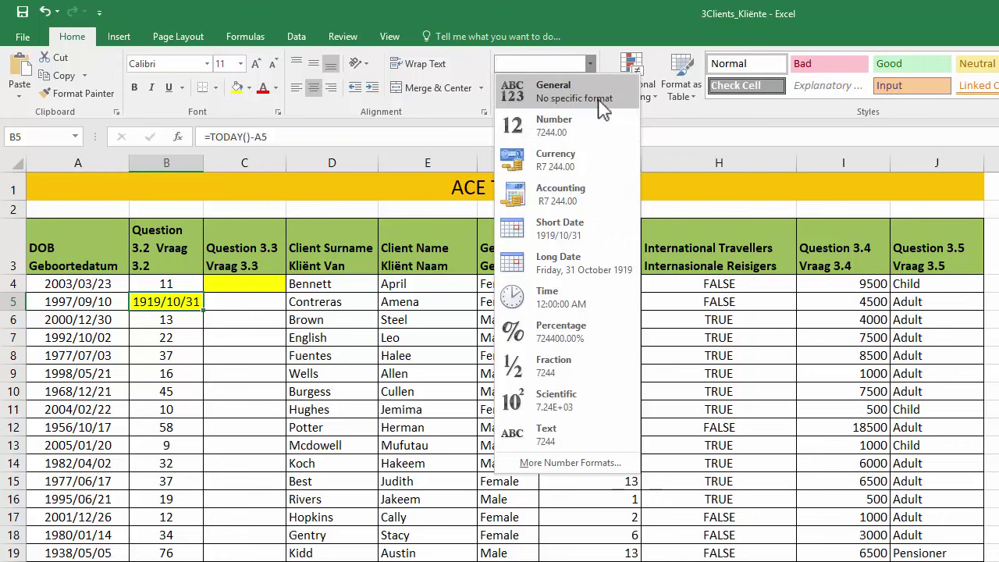
{"action": "left_click", "coordinate": [603, 109]}
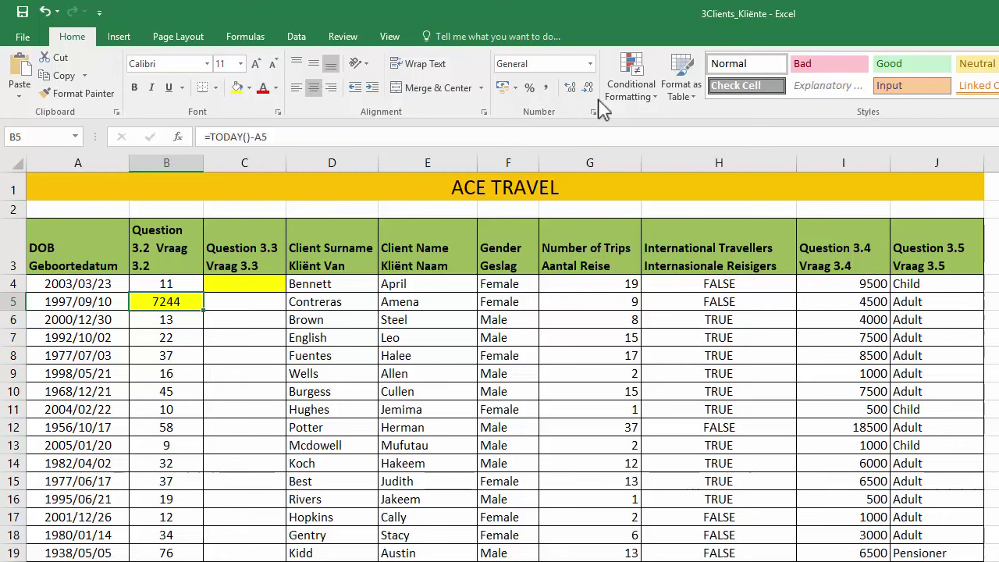
Change B5 to =(TODAY()-A5)/365.25, showing the age as 19.832991 years.
{"action": "double_click", "coordinate": [165, 302]}
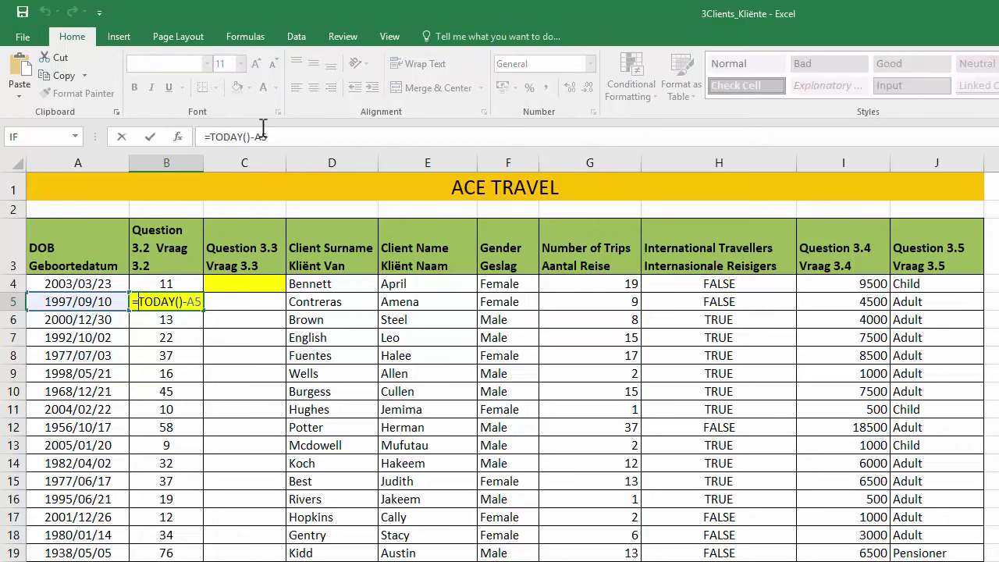
{"action": "left_click_drag", "start_coordinate": [208, 137], "coordinate": [279, 137]}
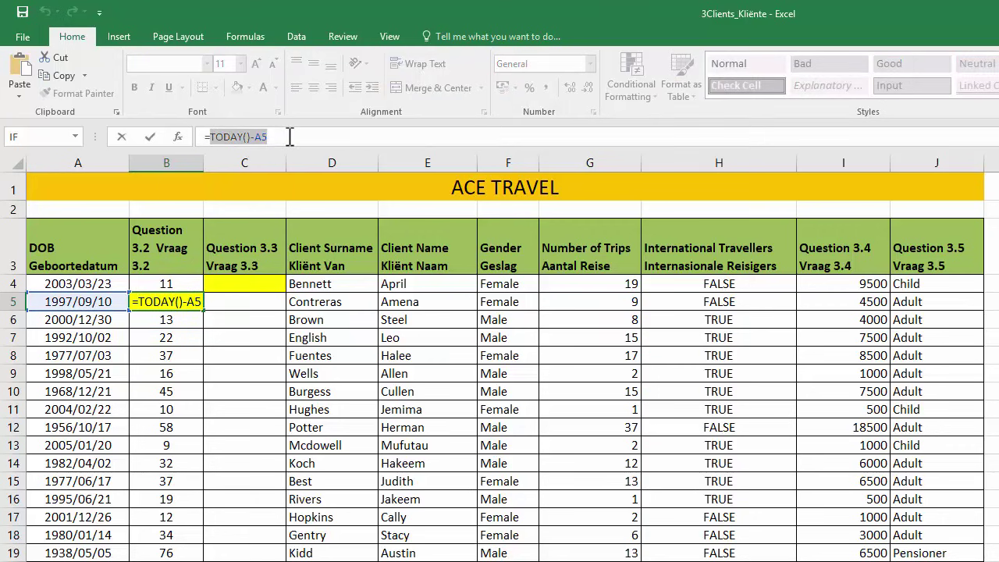
{"action": "left_click", "coordinate": [291, 137]}
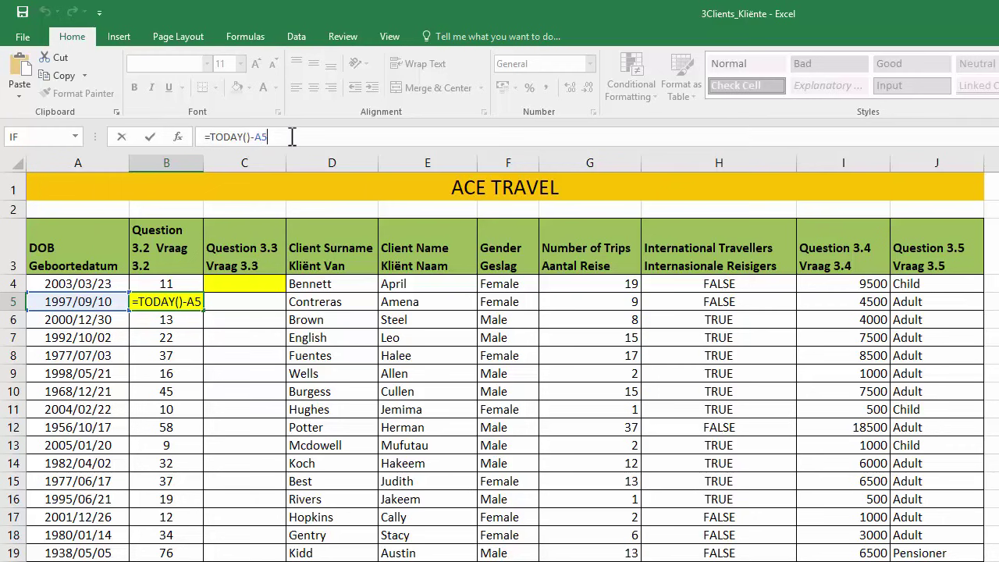
{"action": "type", "text": ")"}
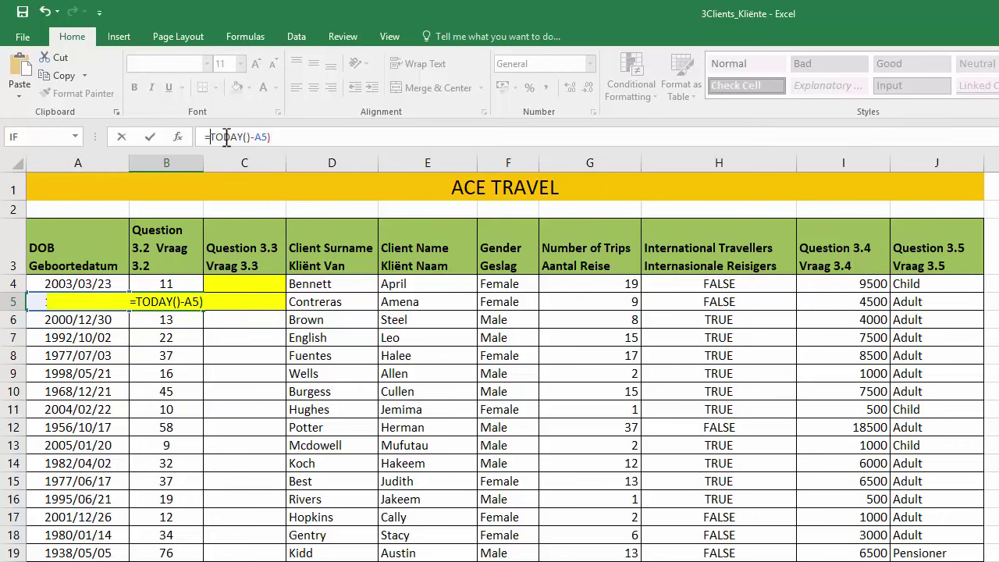
{"action": "left_click", "coordinate": [207, 137]}
{"action": "type", "text": "("}
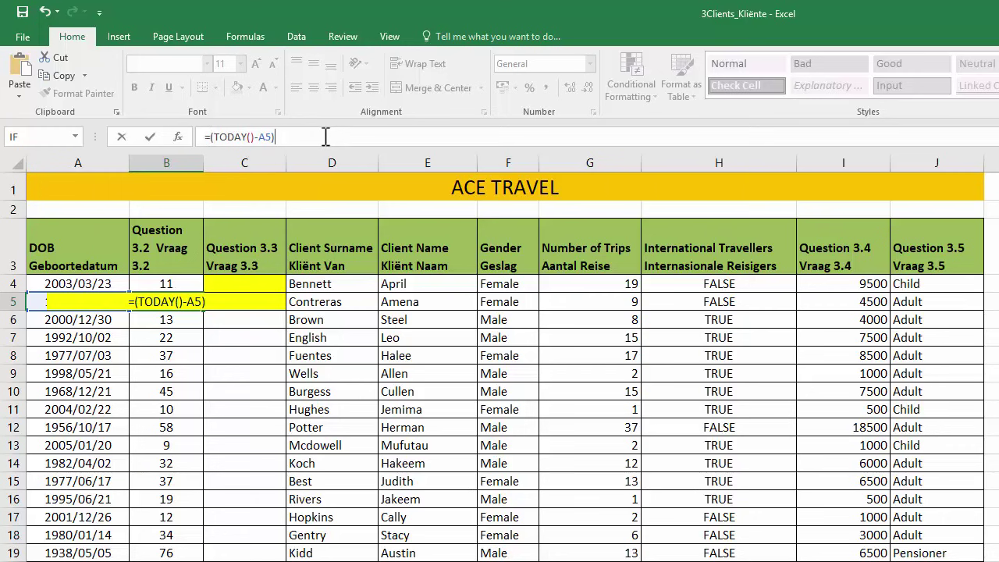
{"action": "type", "text": "/36"}
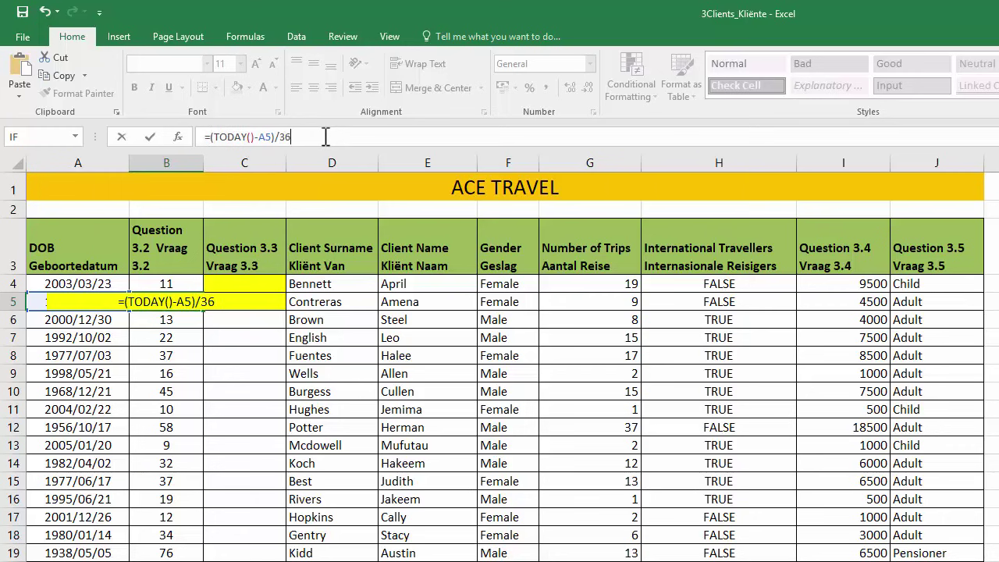
{"action": "type", "text": "5.25"}
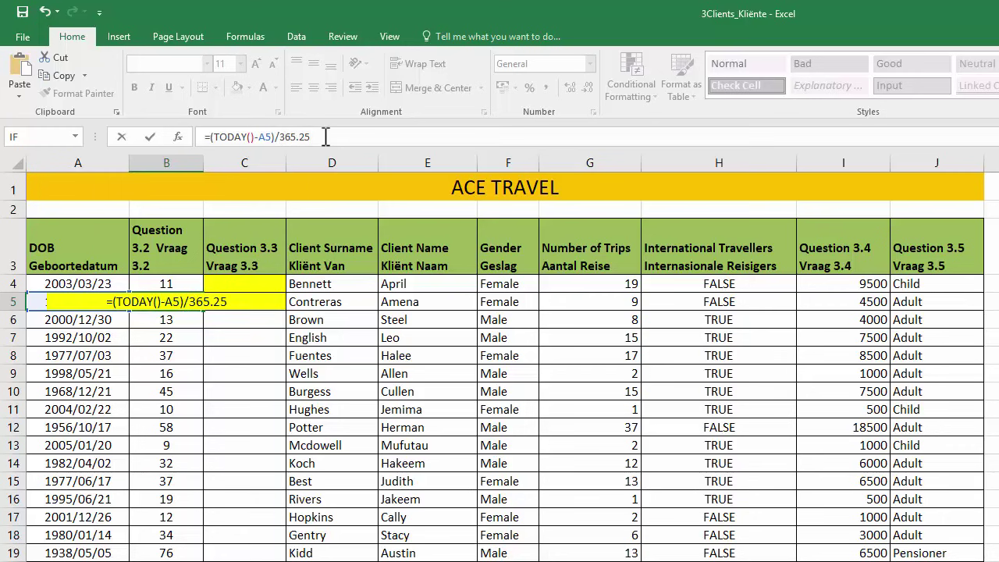
{"action": "key", "text": "Return"}
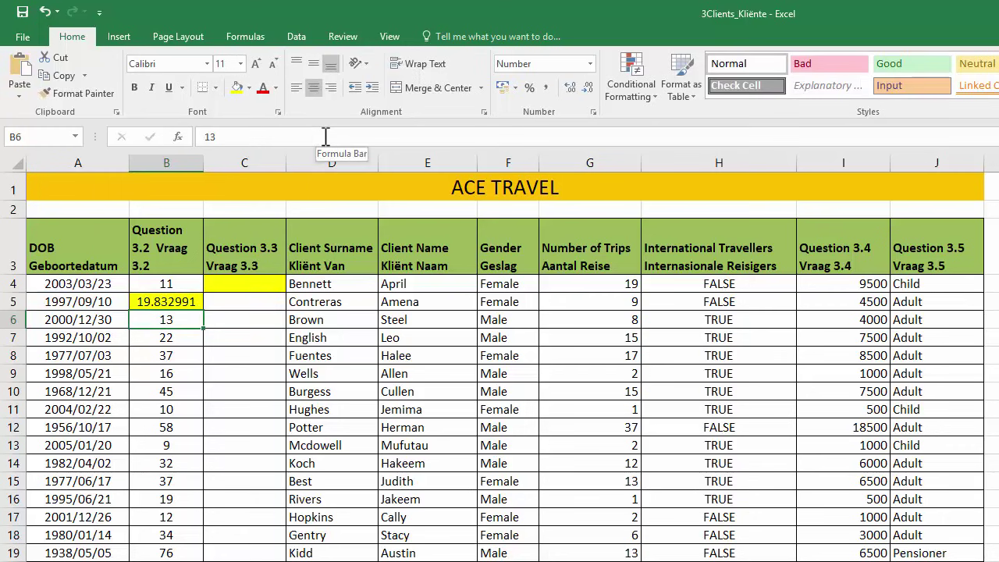
{"action": "key", "text": "Up"}
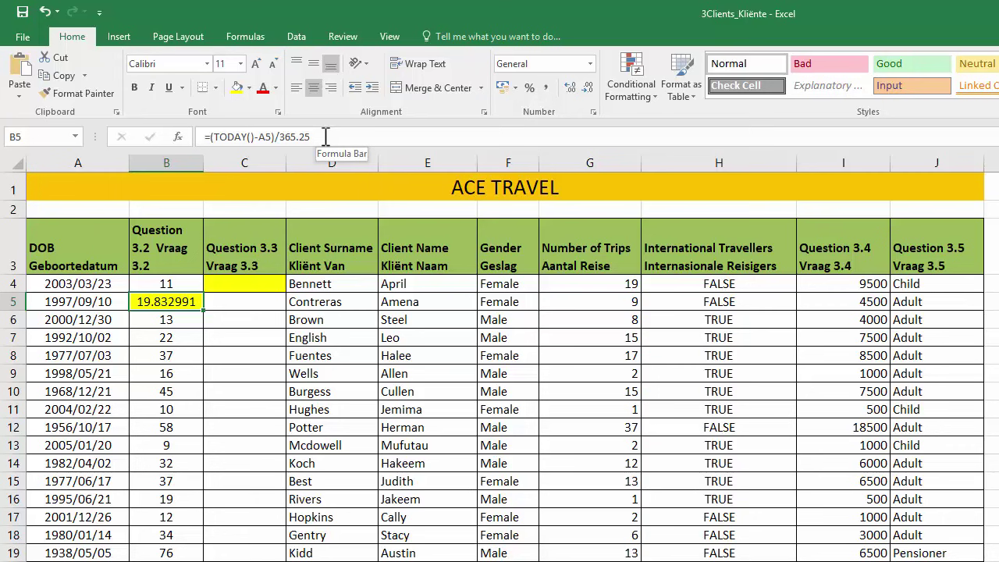
Wrap B5's age formula in ROUNDDOWN with 0 digits, giving 19.
{"action": "left_click", "coordinate": [210, 144]}
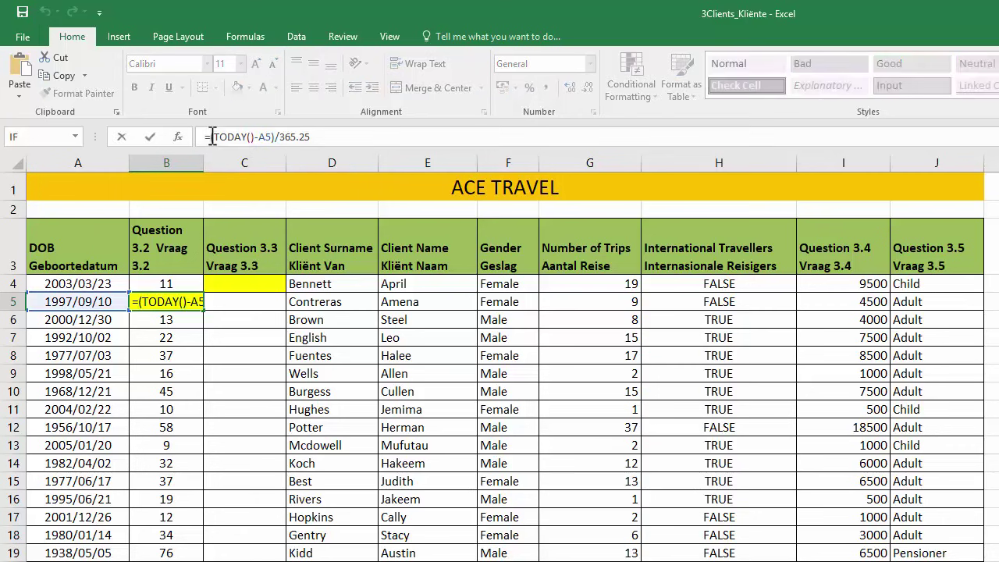
{"action": "left_click_drag", "start_coordinate": [209, 145], "coordinate": [347, 145]}
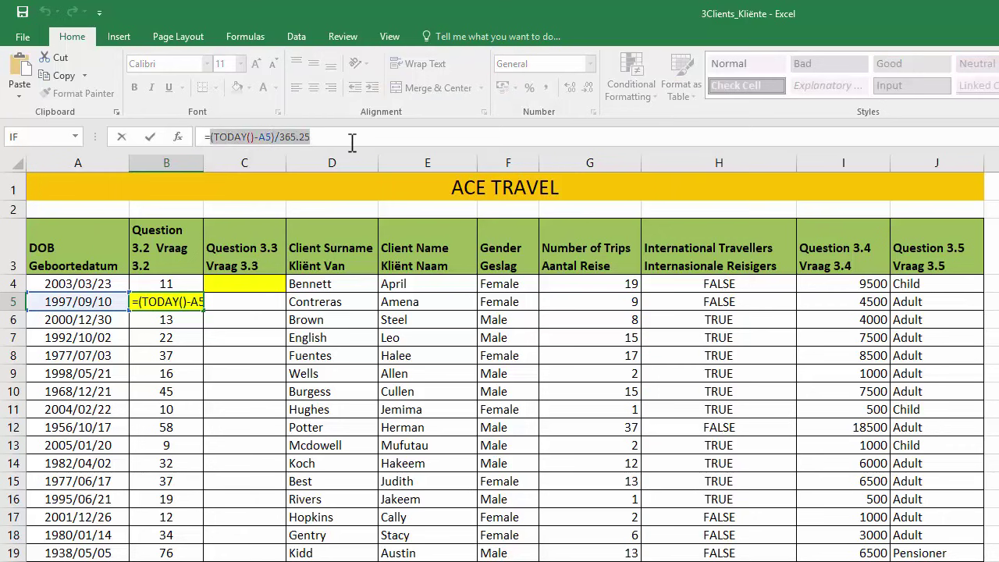
{"action": "key", "text": "Home"}
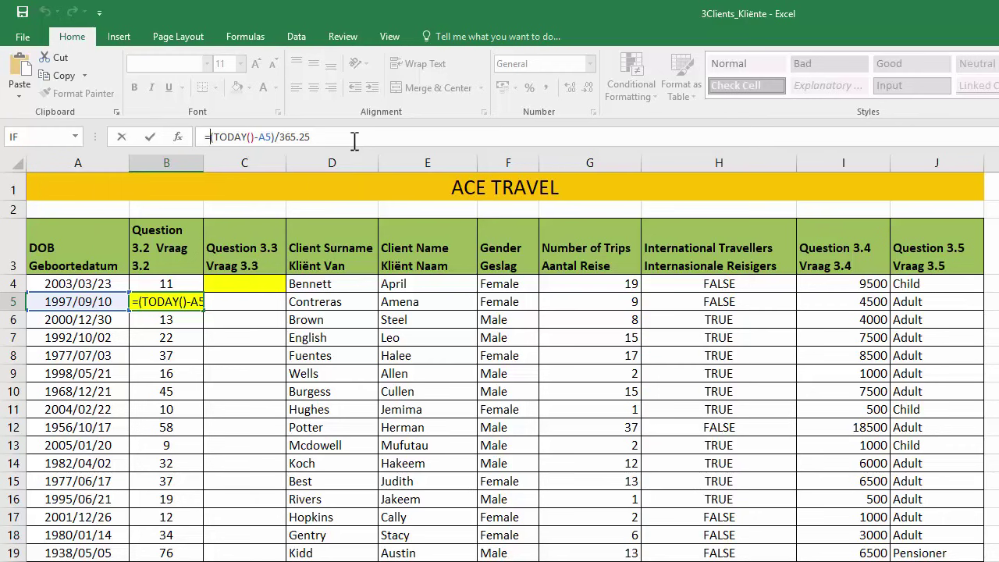
{"action": "type", "text": "ROUNDDOWN"}
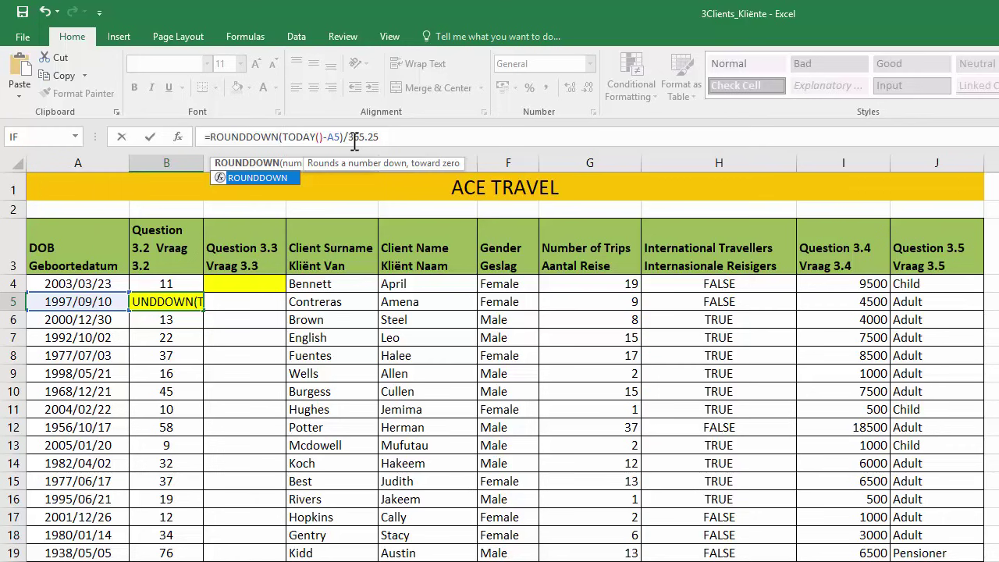
{"action": "type", "text": "("}
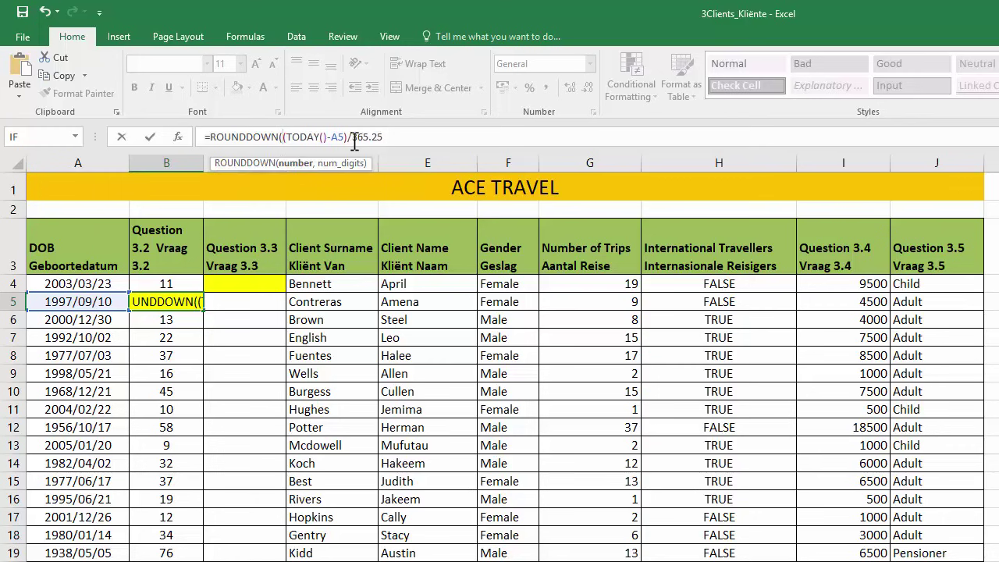
{"action": "left_click_drag", "start_coordinate": [283, 137], "coordinate": [384, 137]}
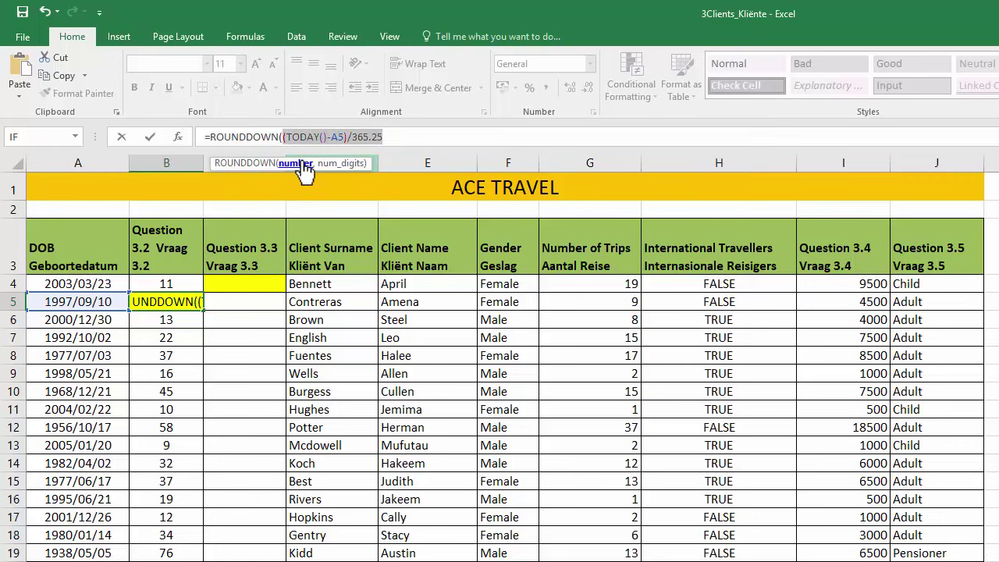
{"action": "left_click", "coordinate": [425, 137]}
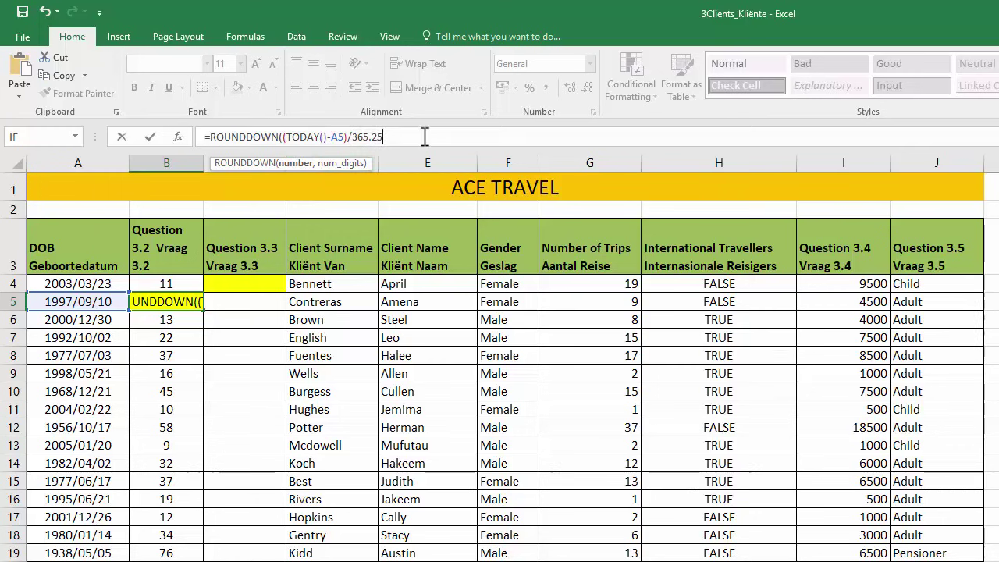
{"action": "type", "text": ","}
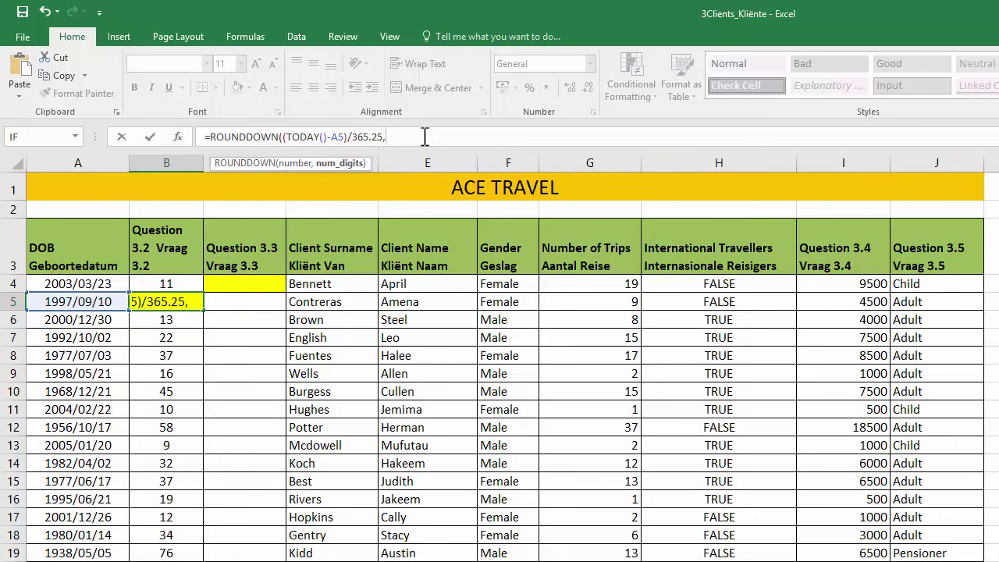
{"action": "type", "text": "0)"}
{"action": "key", "text": "ctrl+Return"}
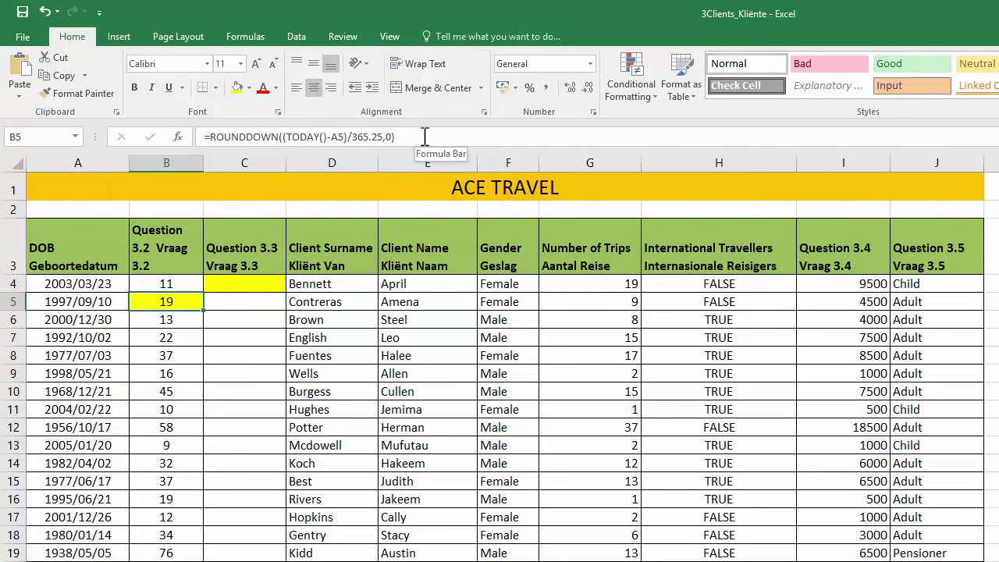
Enter =LEFT(E4,2) in C4 to take the client name's first two letters.
{"action": "left_click", "coordinate": [251, 284]}
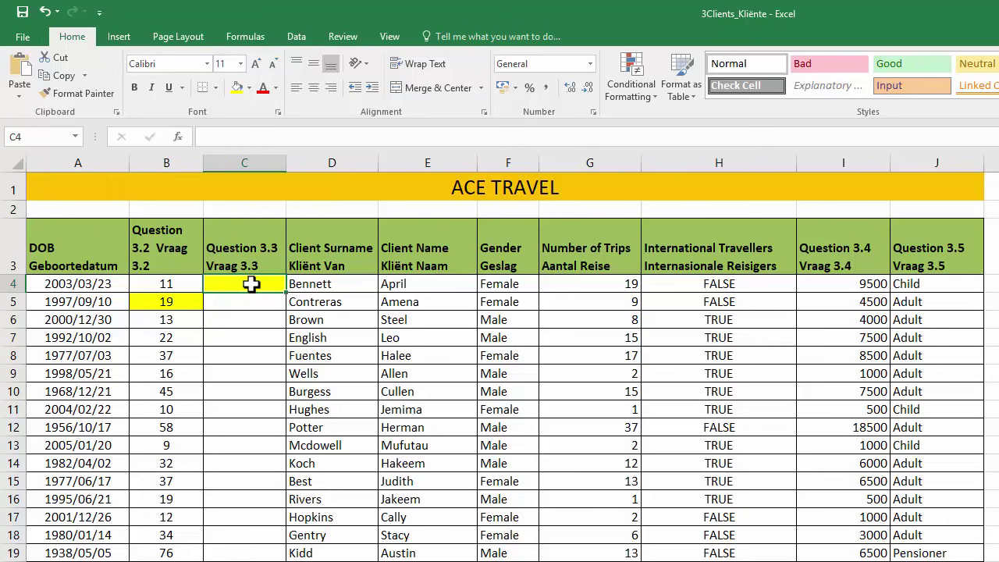
{"action": "type", "text": "="}
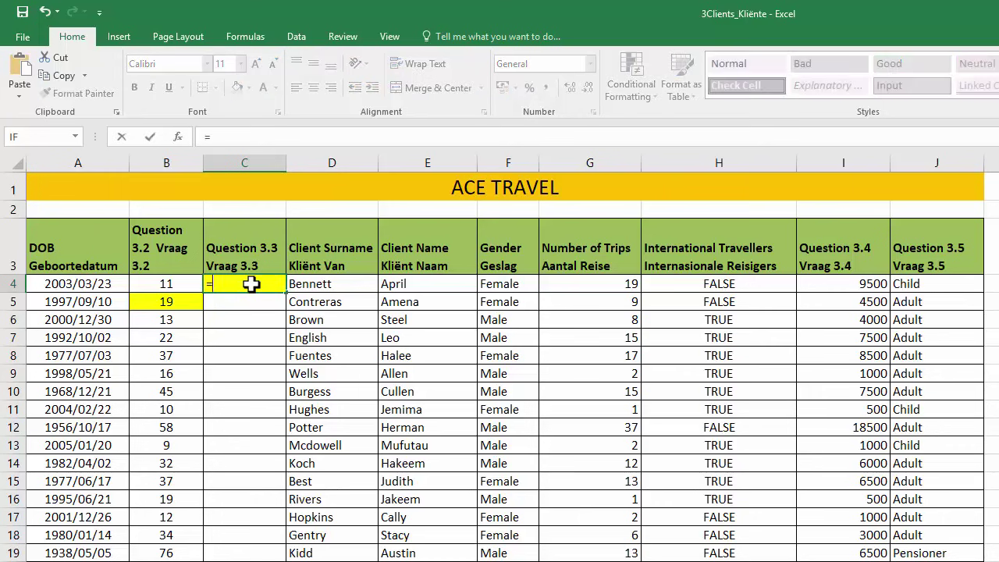
{"action": "type", "text": "LEFT("}
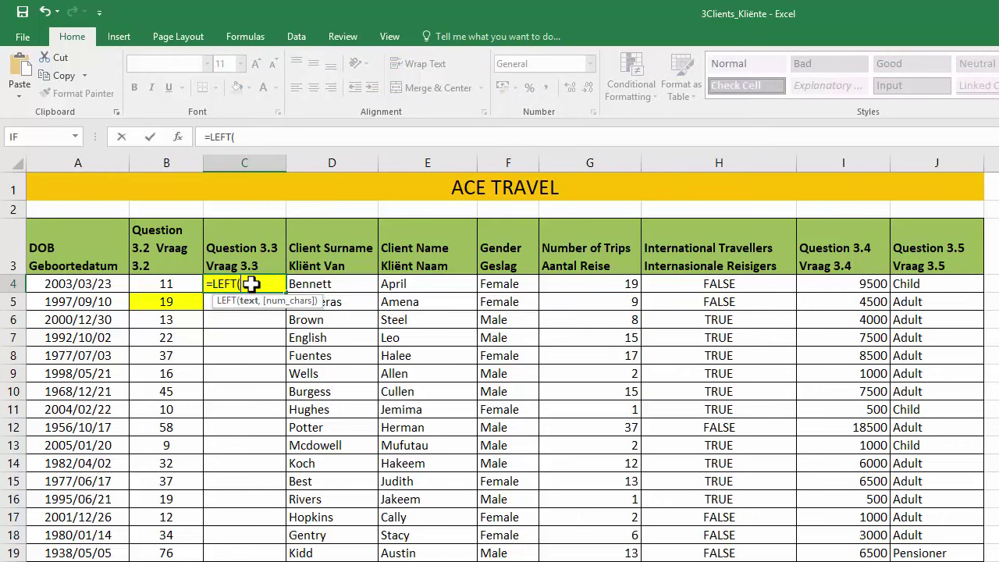
{"action": "left_click", "coordinate": [420, 280]}
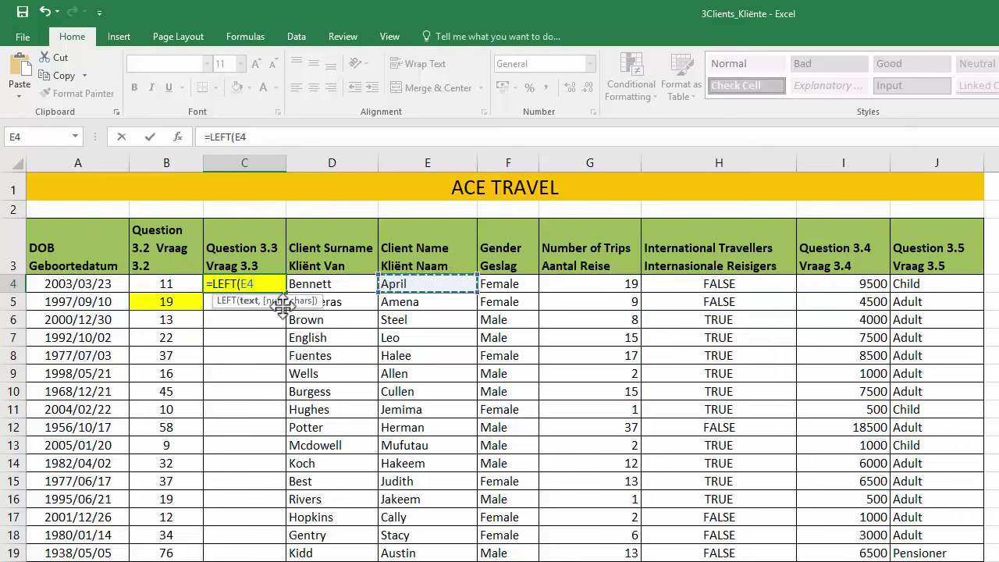
{"action": "type", "text": ","}
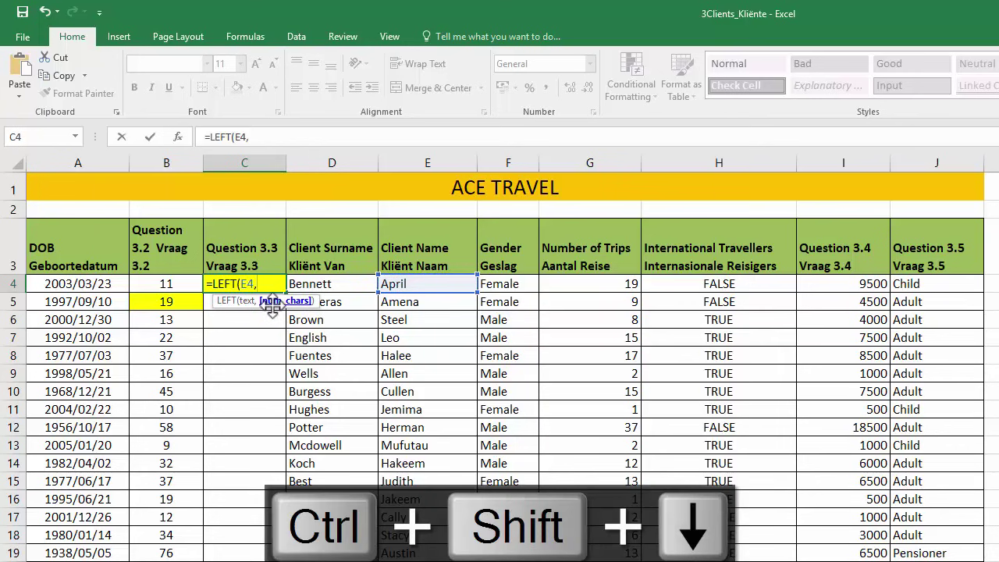
{"action": "type", "text": "2)"}
{"action": "key", "text": "ctrl+Return"}
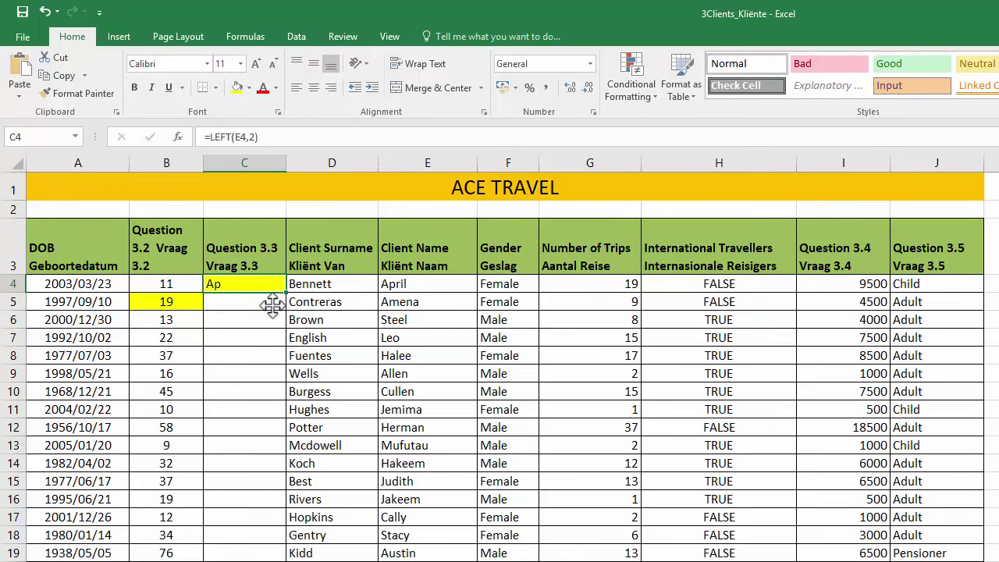
Append &LEN(D4) to C4's formula so it shows Ap7.
{"action": "left_click", "coordinate": [338, 136]}
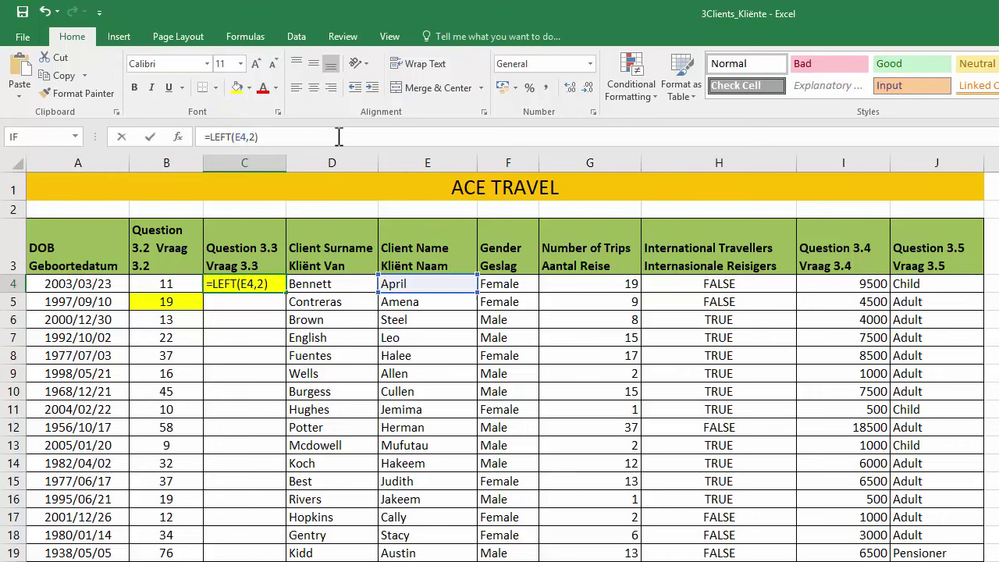
{"action": "type", "text": "+"}
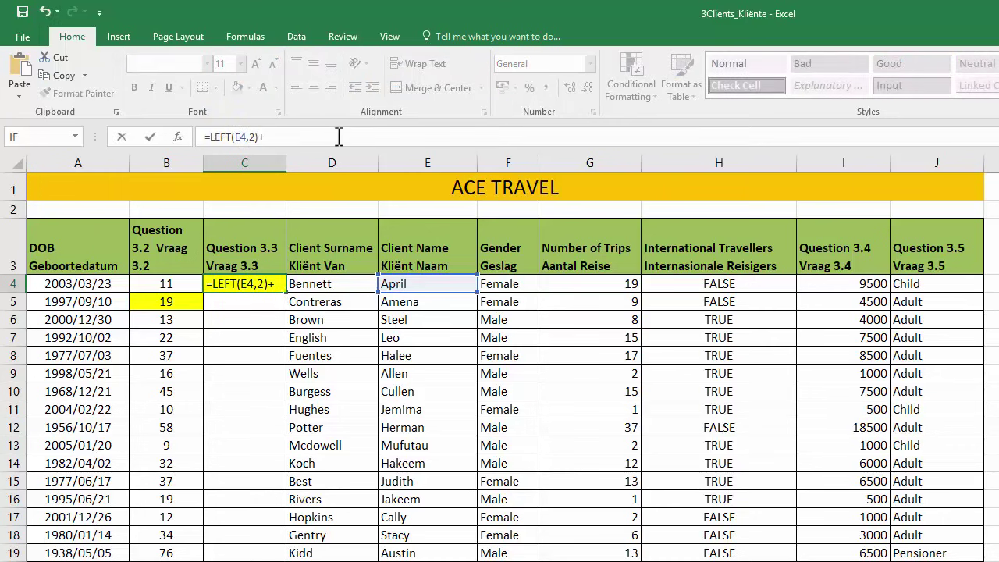
{"action": "key", "text": "BackSpace"}
{"action": "type", "text": "&"}
{"action": "type", "text": "lEn"}
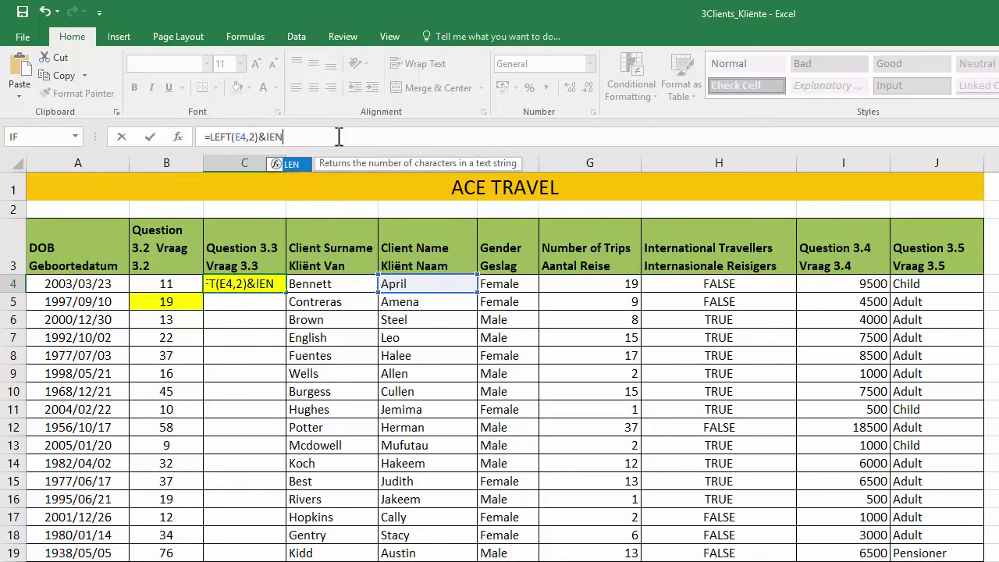
{"action": "key", "text": "Tab"}
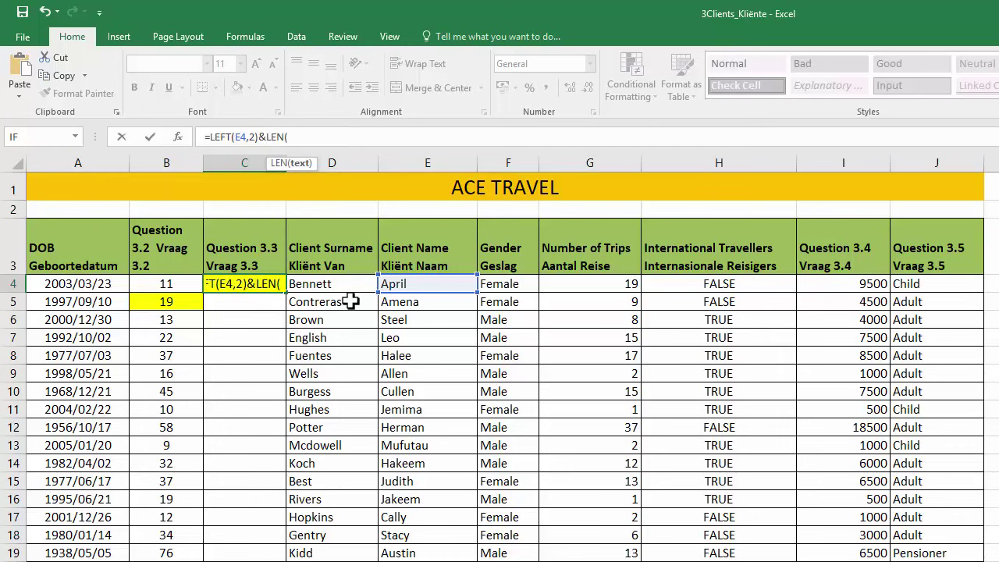
{"action": "left_click", "coordinate": [350, 290]}
{"action": "type", "text": ")"}
{"action": "key", "text": "Return"}
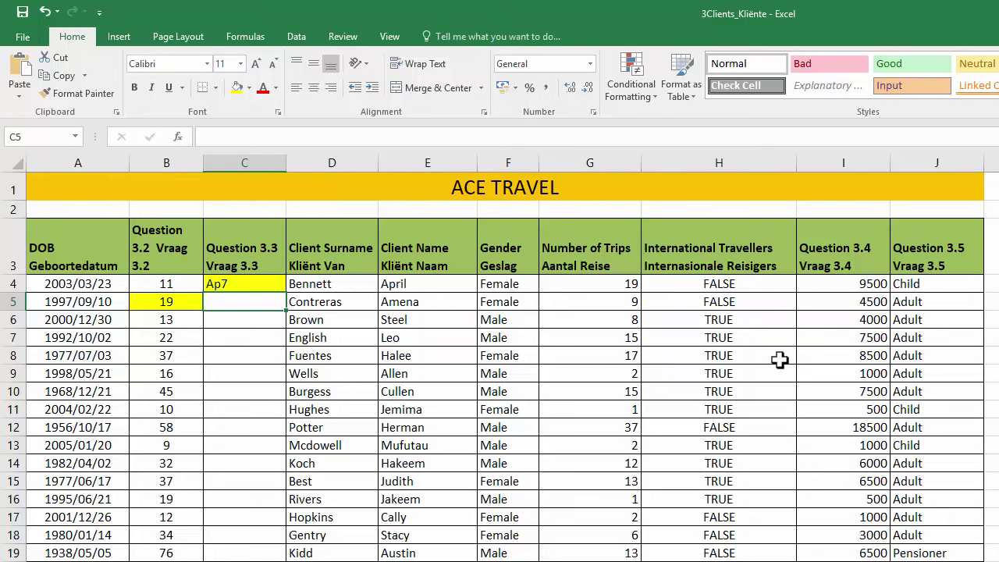
Select the Question 3.4 amounts from I4 down and open Conditional Formatting.
{"action": "left_click", "coordinate": [830, 279]}
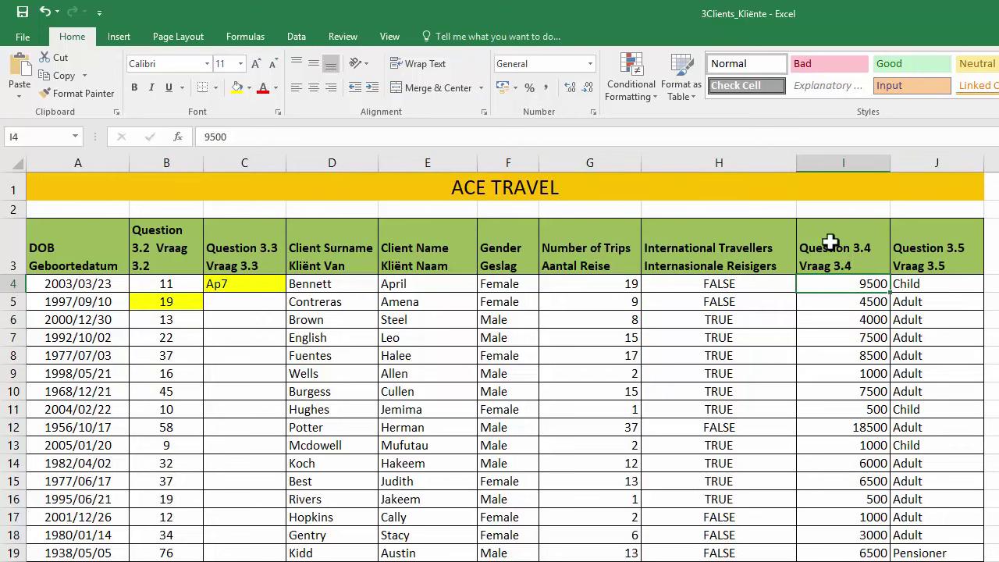
{"action": "left_click", "coordinate": [832, 151]}
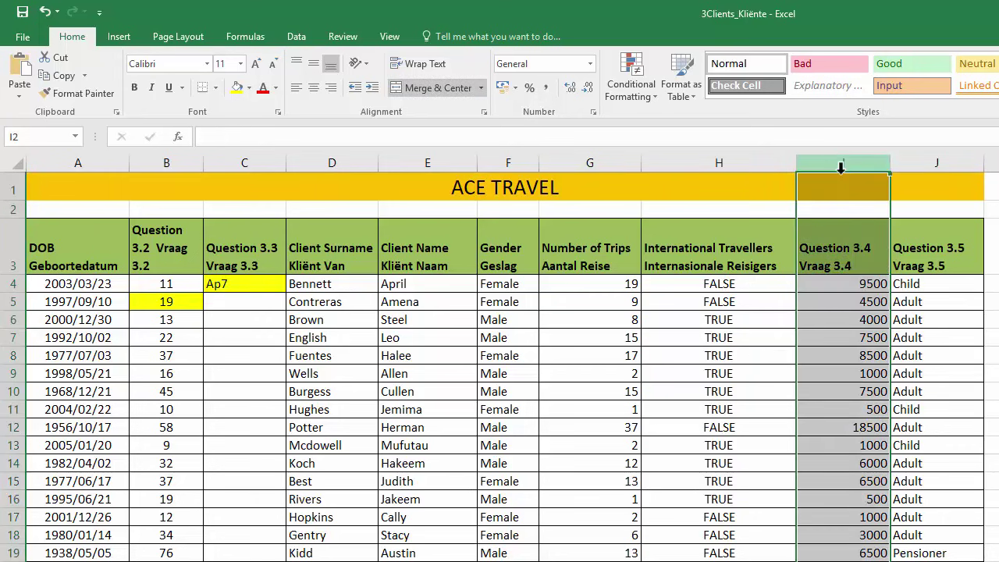
{"action": "left_click", "coordinate": [871, 286]}
{"action": "key", "text": "ctrl+shift+Down"}
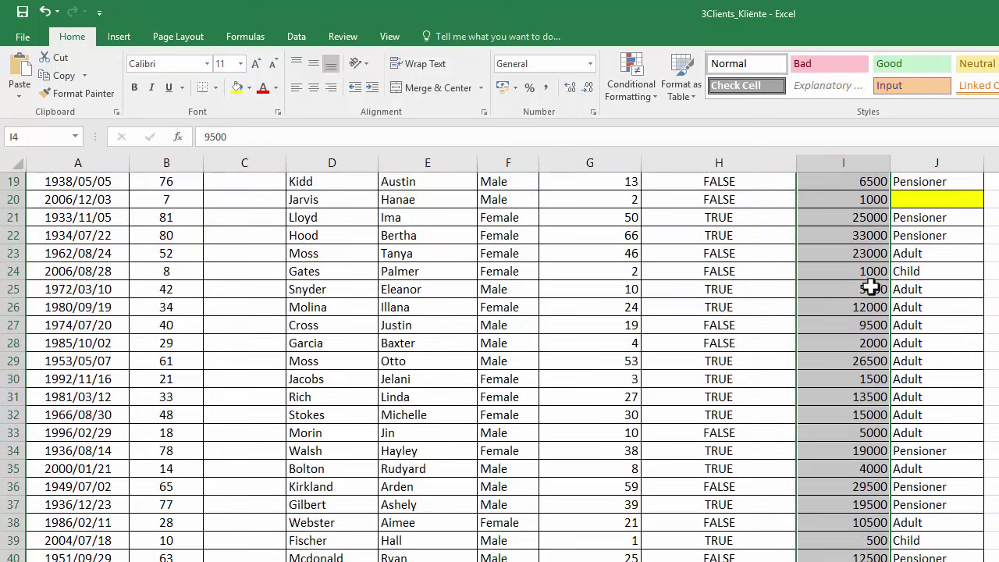
{"action": "scroll", "coordinate": [871, 286], "scroll_direction": "up", "scroll_amount": 6}
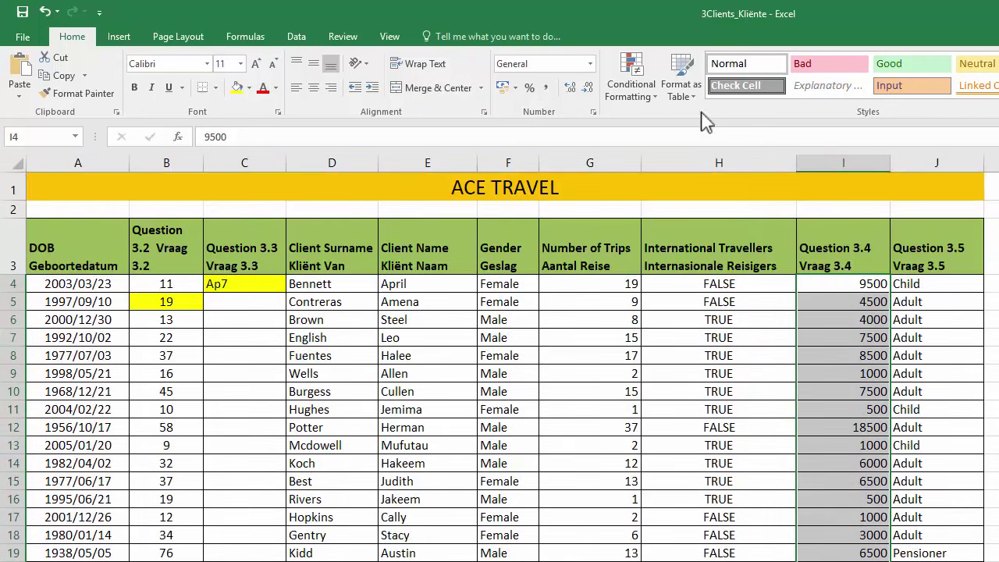
{"action": "left_click", "coordinate": [640, 74]}
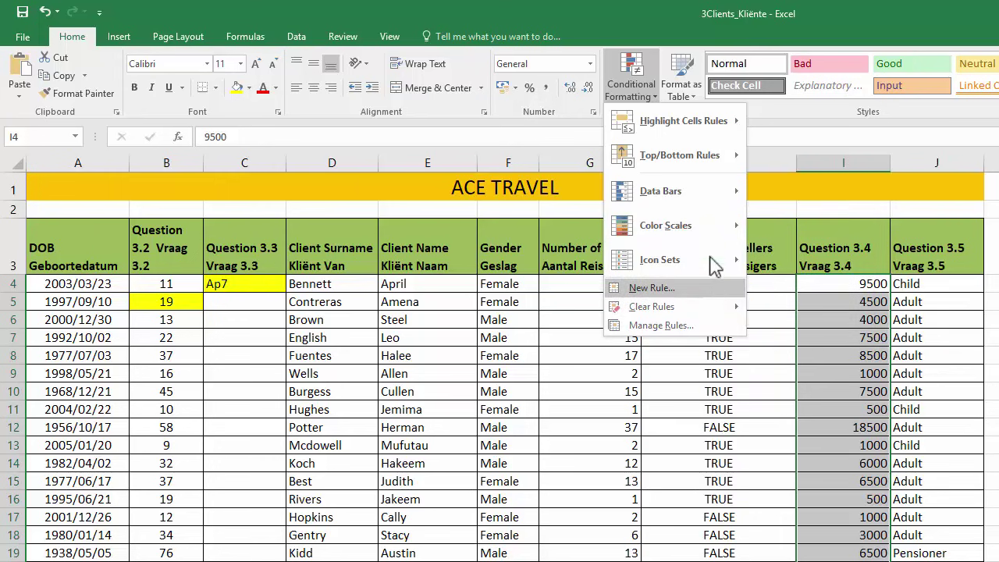
Try a new rule formatting all cells by value, then cancel it.
{"action": "mouse_move", "coordinate": [651, 306]}
{"action": "left_click", "coordinate": [700, 290]}
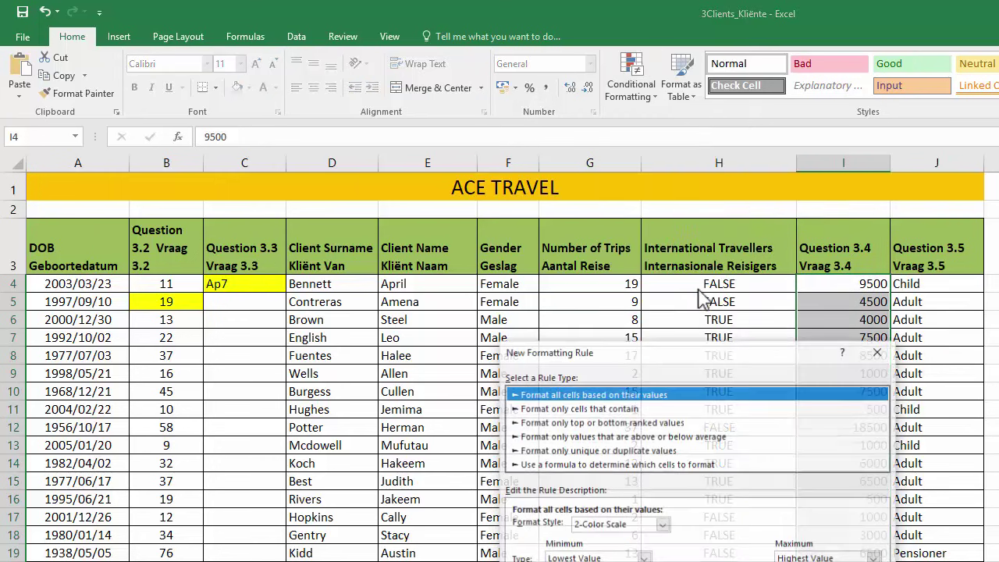
{"action": "left_click", "coordinate": [698, 408]}
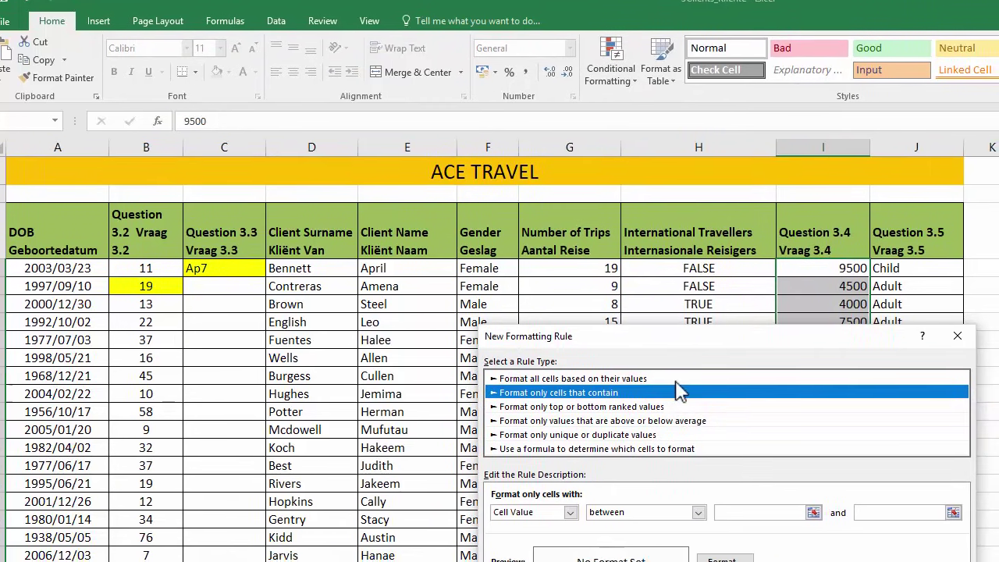
{"action": "left_click", "coordinate": [593, 394]}
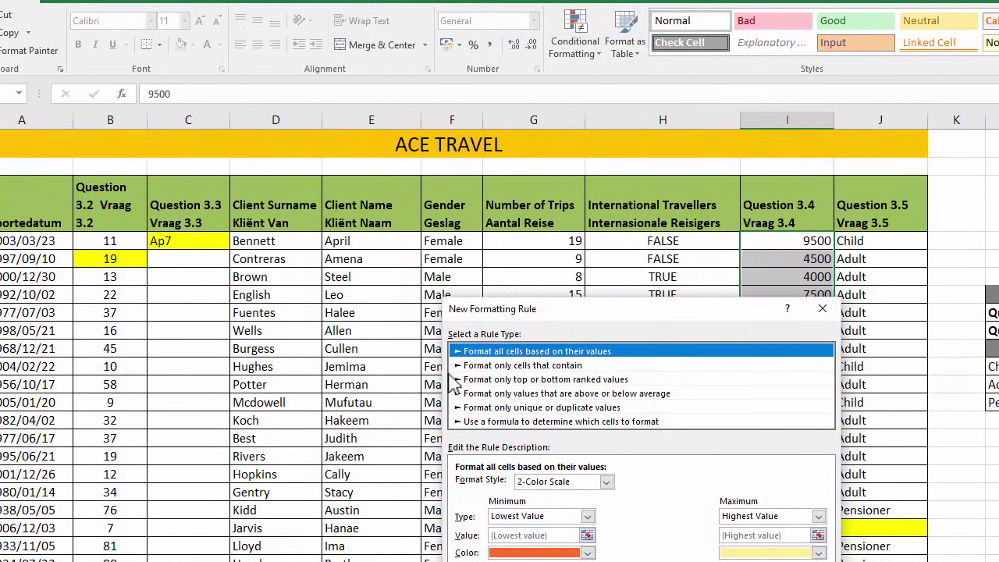
{"action": "left_click", "coordinate": [811, 316]}
Browse colour-scale and top/bottom rule options, ending on the Color Scales choices.
{"action": "left_click", "coordinate": [575, 35]}
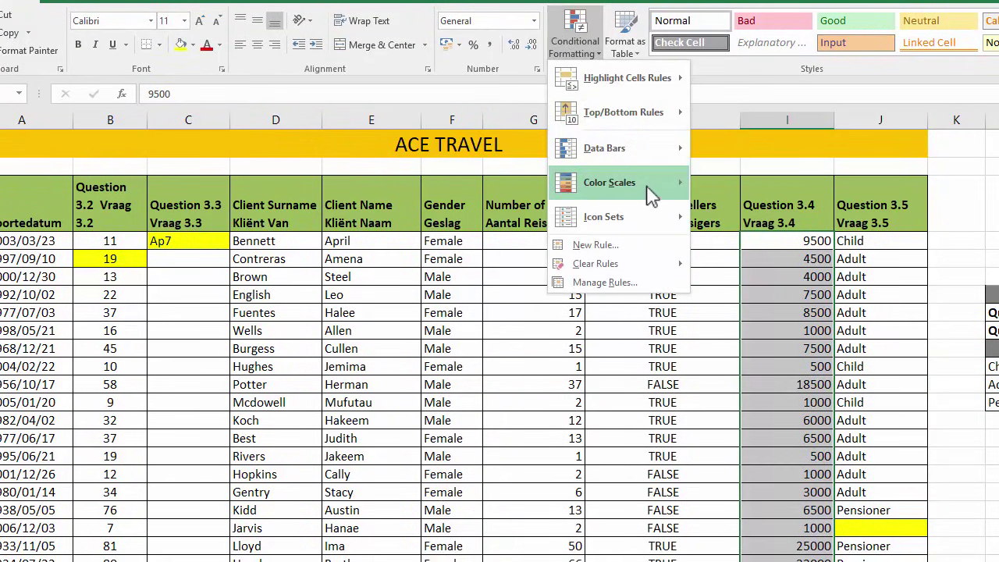
{"action": "left_click", "coordinate": [751, 269]}
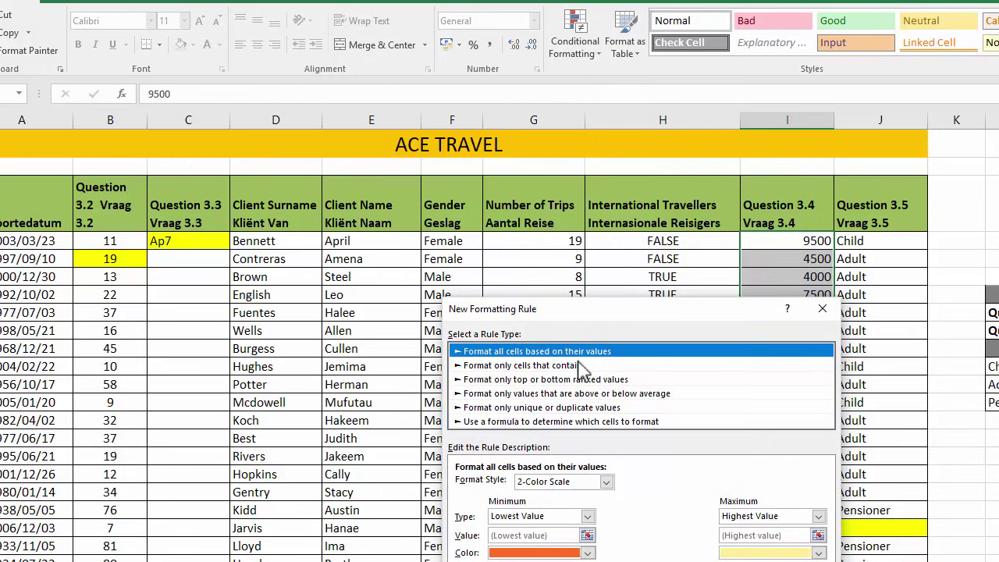
{"action": "left_click", "coordinate": [822, 308]}
{"action": "left_click", "coordinate": [578, 35]}
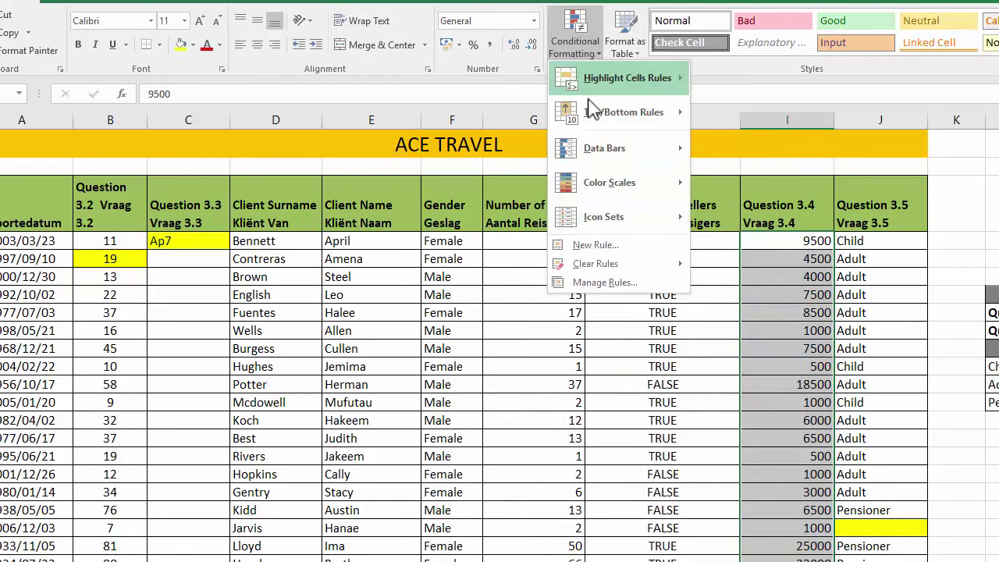
{"action": "mouse_move", "coordinate": [624, 113]}
{"action": "left_click", "coordinate": [741, 314]}
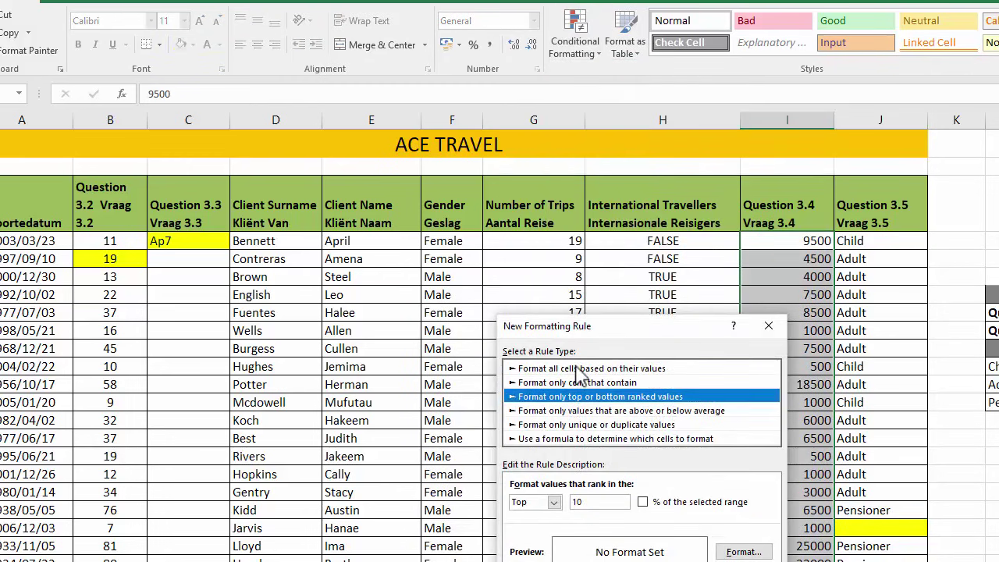
{"action": "left_click", "coordinate": [769, 326]}
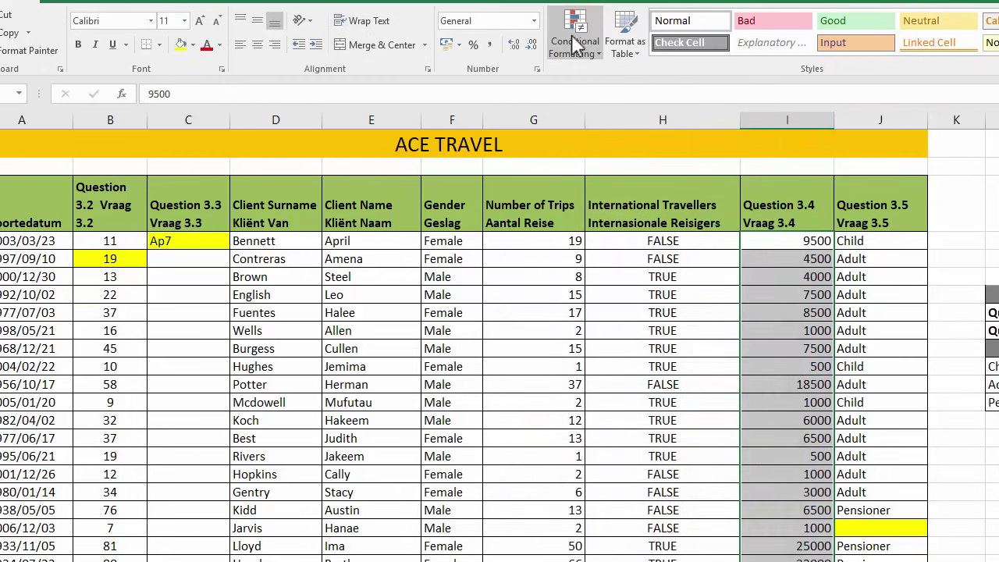
{"action": "left_click", "coordinate": [575, 35]}
{"action": "mouse_move", "coordinate": [605, 159]}
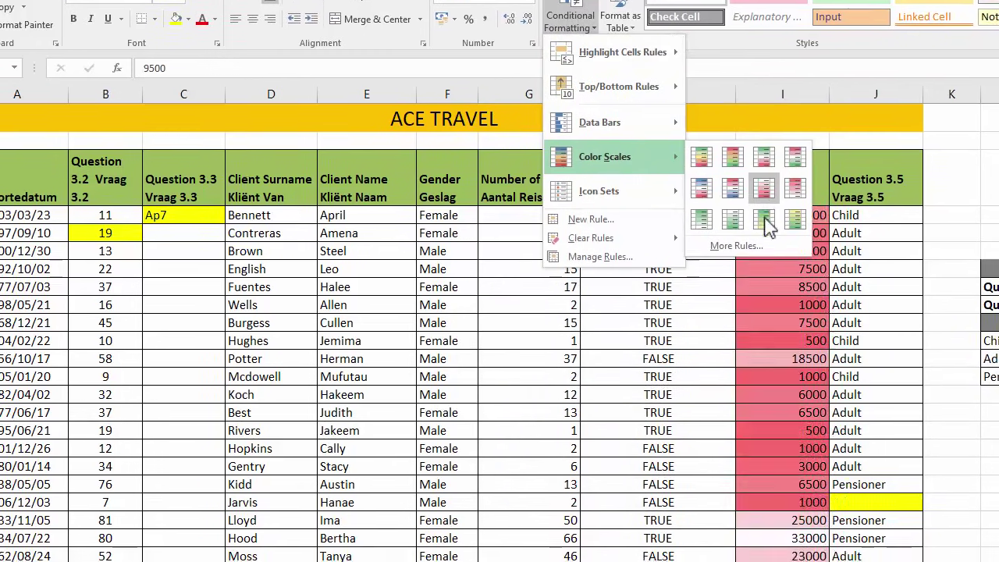
Apply a 2-Color Scale rule to column I: green minimum, teal maximum.
{"action": "left_click", "coordinate": [725, 245]}
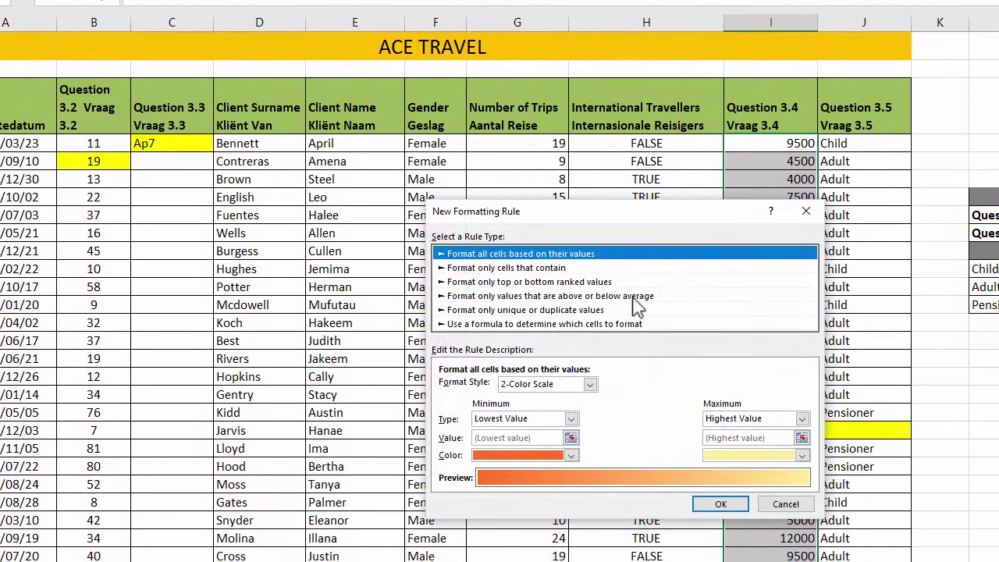
{"action": "left_click", "coordinate": [590, 385]}
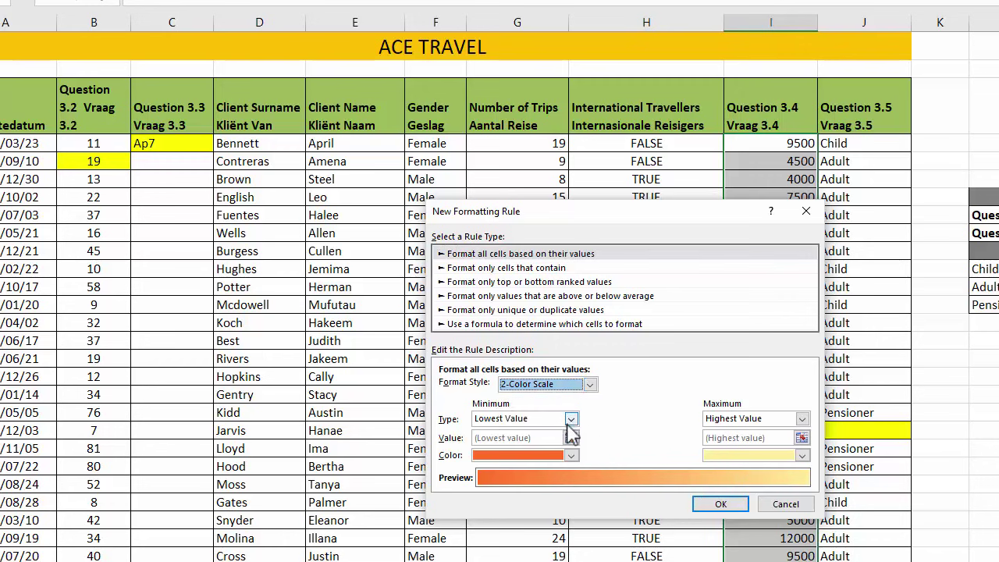
{"action": "left_click", "coordinate": [572, 455]}
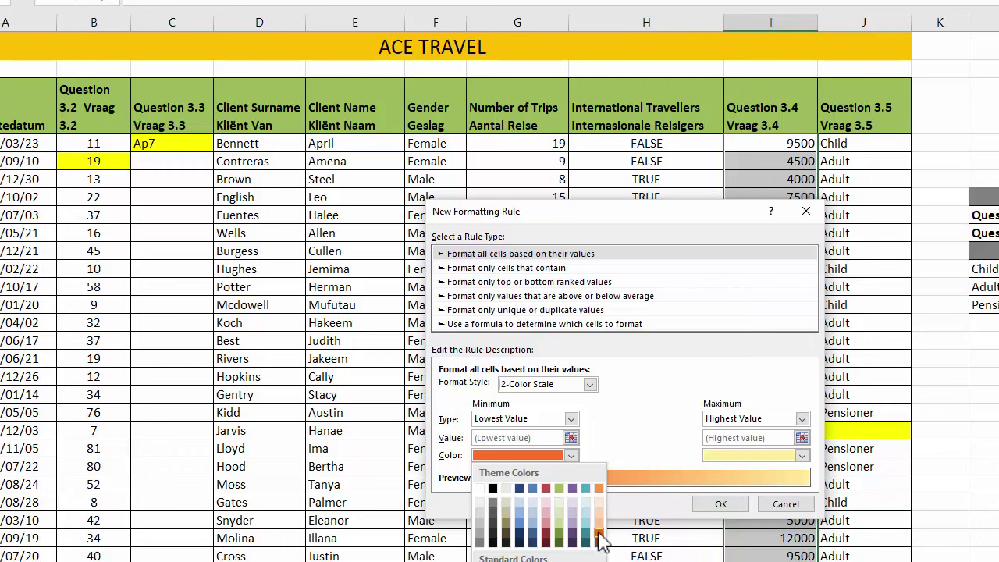
{"action": "left_click", "coordinate": [559, 530]}
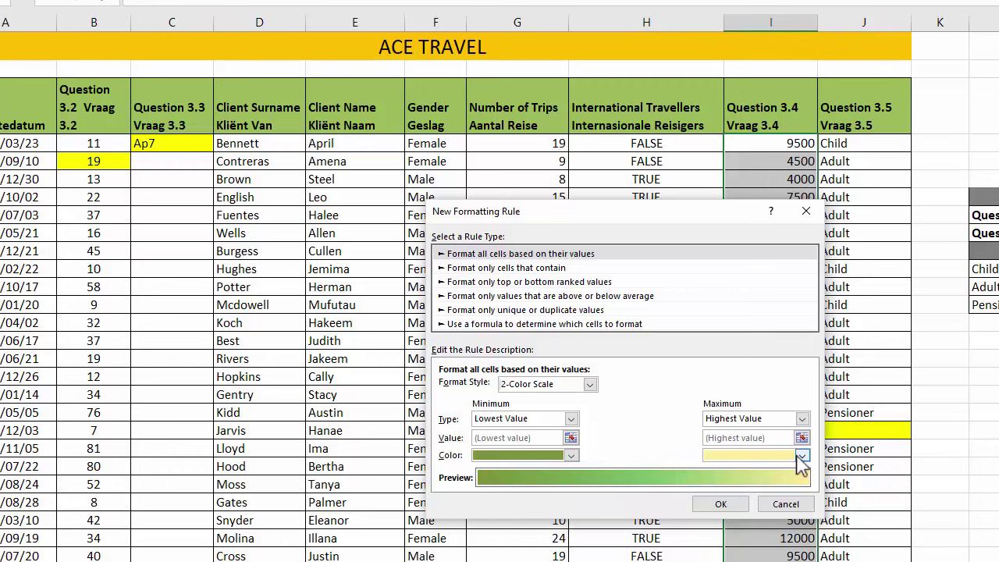
{"action": "left_click", "coordinate": [799, 455]}
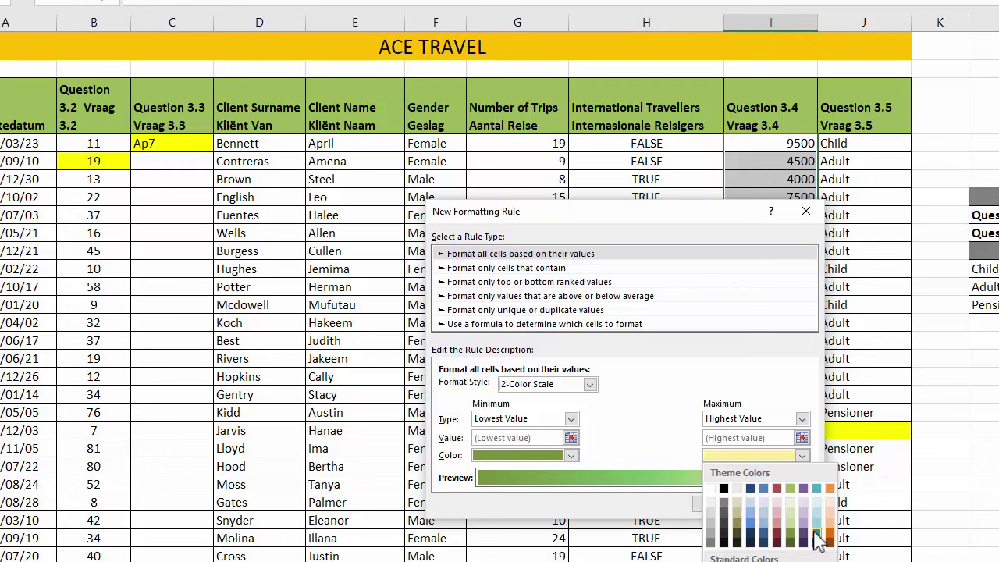
{"action": "left_click", "coordinate": [816, 537]}
{"action": "left_click", "coordinate": [722, 504]}
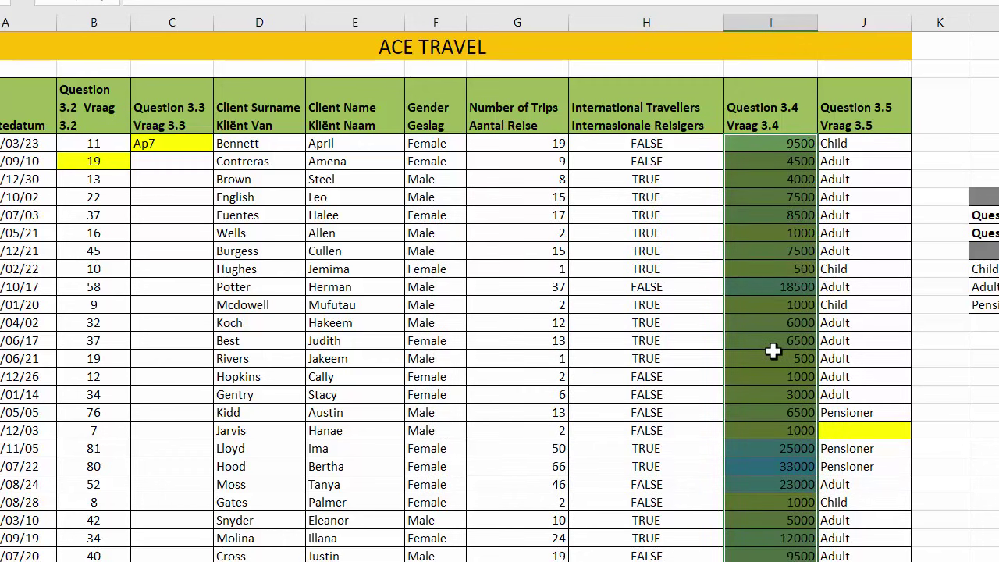
{"action": "left_click", "coordinate": [749, 340]}
{"action": "left_click", "coordinate": [586, 289]}
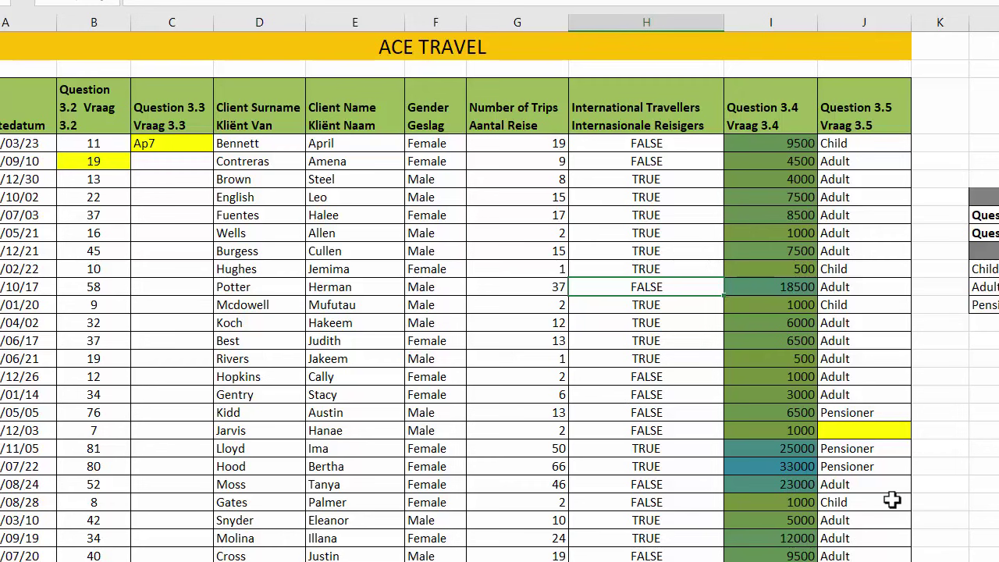
{"action": "left_click", "coordinate": [866, 430]}
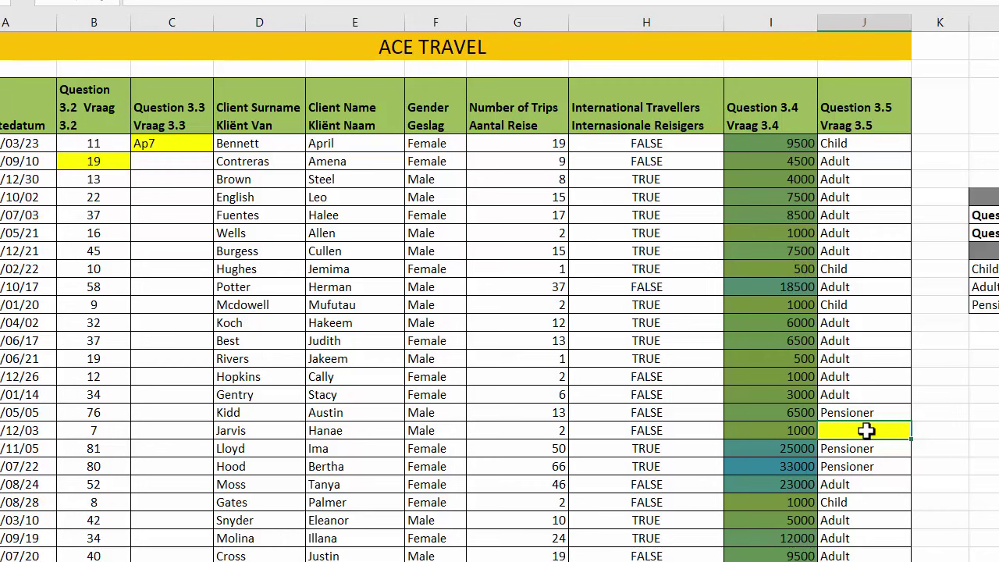
{"action": "left_click_drag", "start_coordinate": [250, 429], "coordinate": [332, 431]}
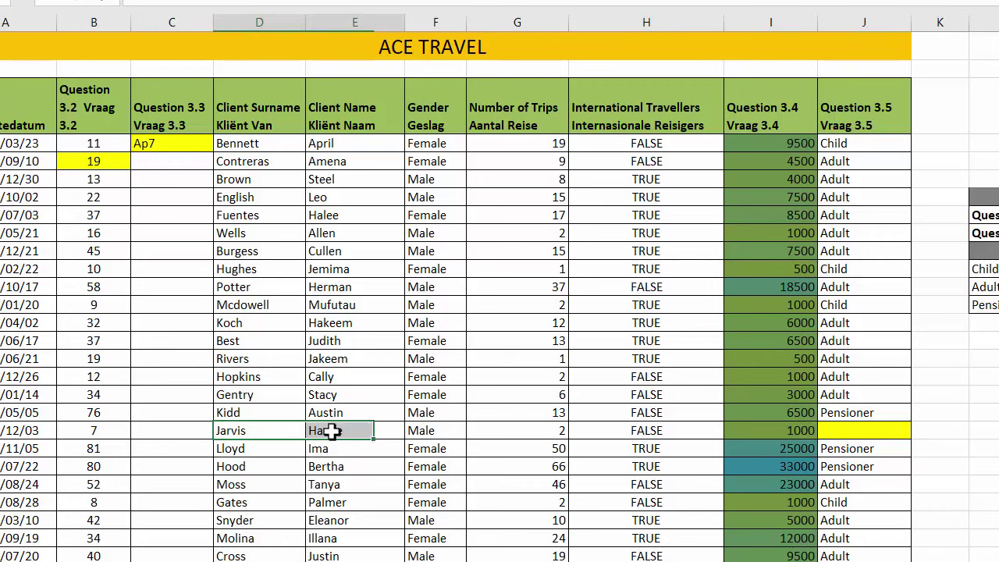
{"action": "left_click_drag", "start_coordinate": [196, 431], "coordinate": [23, 431]}
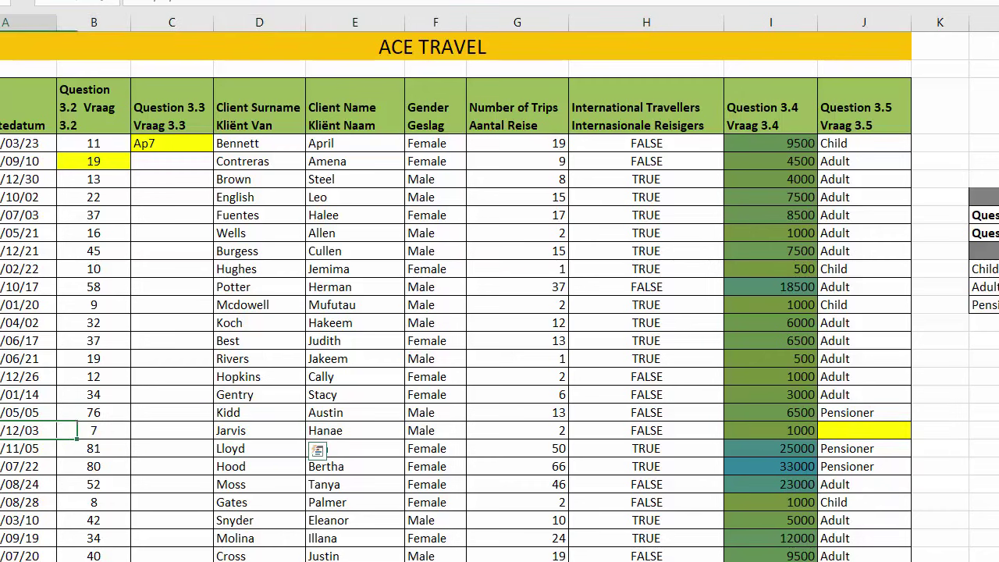
{"action": "key", "text": "shift+space"}
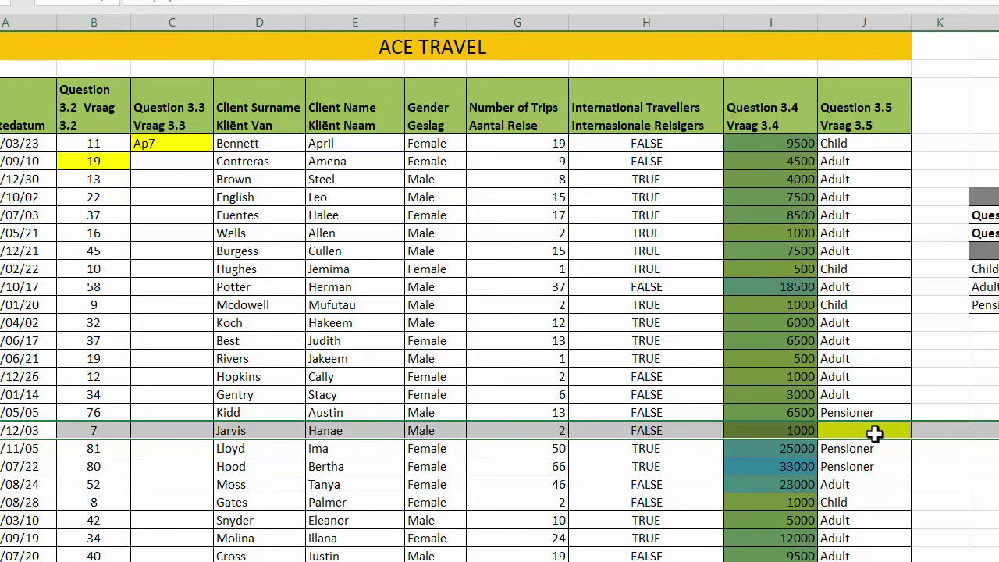
{"action": "left_click", "coordinate": [874, 433]}
{"action": "scroll", "coordinate": [875, 434], "scroll_direction": "down", "scroll_amount": 2}
{"action": "scroll", "coordinate": [876, 435], "scroll_direction": "up", "scroll_amount": 1}
{"action": "scroll", "coordinate": [798, 413], "scroll_direction": "up", "scroll_amount": 2}
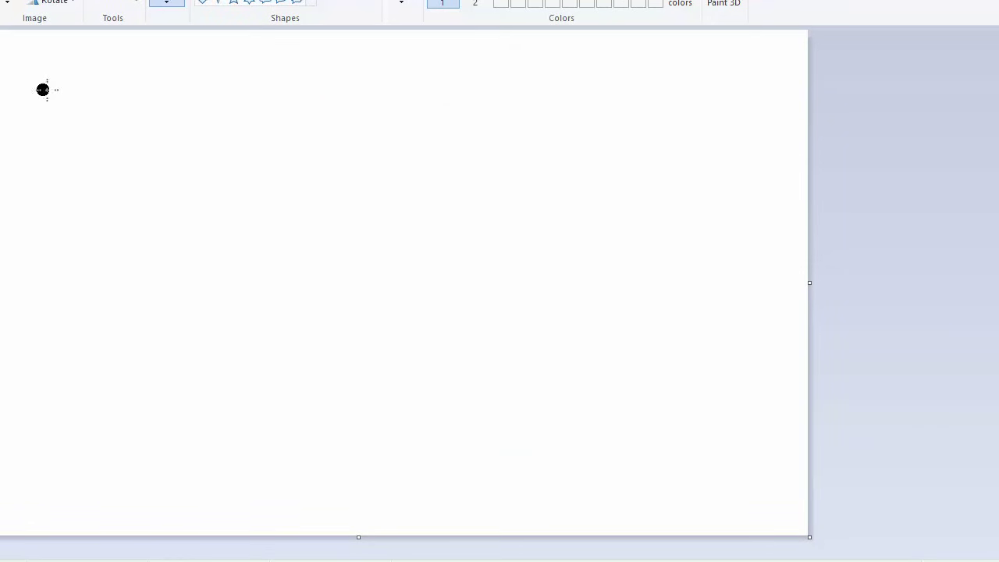
Handwrite 760 and Pe in thick dark strokes across the top of the canvas.
{"action": "mouse_move", "coordinate": [43, 90]}
{"action": "left_mouse_down"}
{"action": "mouse_move", "coordinate": [78, 115]}
{"action": "mouse_move", "coordinate": [60, 129]}
{"action": "left_mouse_up"}
{"action": "mouse_move", "coordinate": [136, 79]}
{"action": "left_mouse_down"}
{"action": "mouse_move", "coordinate": [153, 122]}
{"action": "mouse_move", "coordinate": [142, 113]}
{"action": "left_mouse_up"}
{"action": "mouse_move", "coordinate": [211, 91]}
{"action": "left_mouse_down"}
{"action": "mouse_move", "coordinate": [184, 98]}
{"action": "mouse_move", "coordinate": [208, 89]}
{"action": "left_mouse_up"}
{"action": "mouse_move", "coordinate": [312, 92]}
{"action": "left_mouse_down"}
{"action": "mouse_move", "coordinate": [315, 118]}
{"action": "mouse_move", "coordinate": [312, 63]}
{"action": "mouse_move", "coordinate": [359, 100]}
{"action": "mouse_move", "coordinate": [406, 83]}
{"action": "mouse_move", "coordinate": [413, 115]}
{"action": "left_mouse_up"}
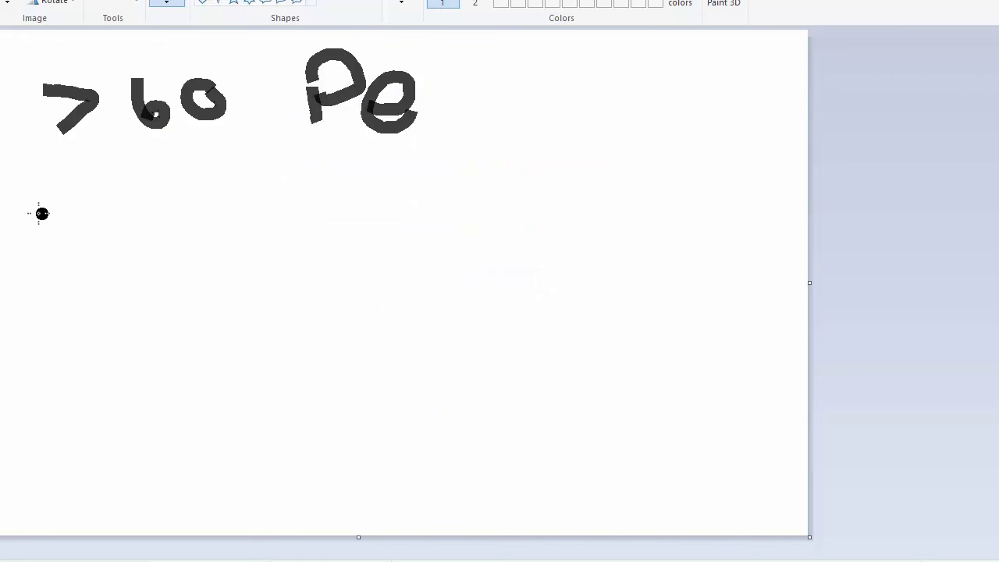
Handwrite '7=12' and 'Ad' with the brush on a new line below '760 Pe'.
{"action": "mouse_move", "coordinate": [39, 210]}
{"action": "left_mouse_down"}
{"action": "mouse_move", "coordinate": [98, 240]}
{"action": "mouse_move", "coordinate": [70, 283]}
{"action": "left_mouse_up"}
{"action": "left_click_drag", "start_coordinate": [117, 234], "coordinate": [159, 226]}
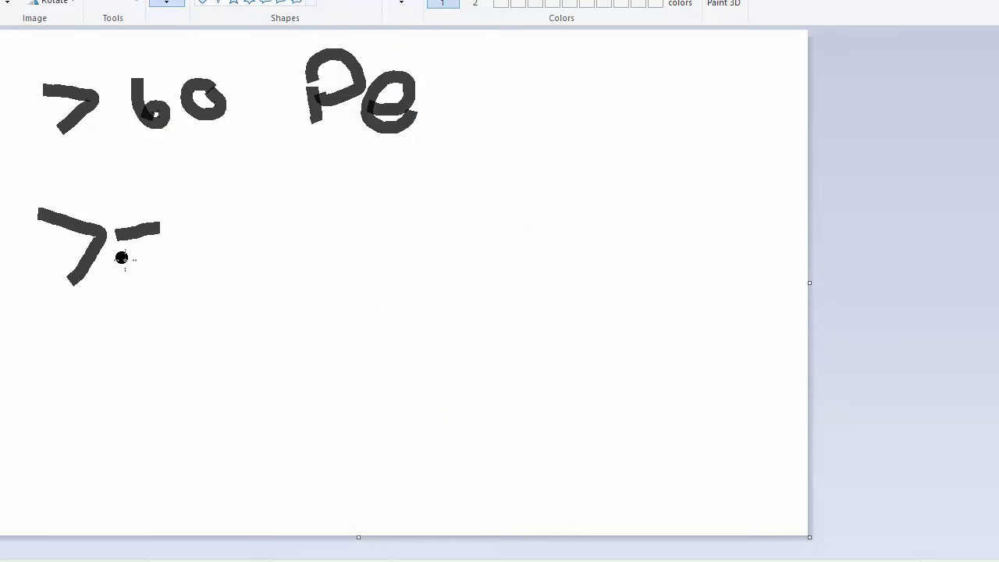
{"action": "left_click_drag", "start_coordinate": [125, 259], "coordinate": [169, 257]}
{"action": "left_click_drag", "start_coordinate": [190, 211], "coordinate": [199, 271]}
{"action": "mouse_move", "coordinate": [212, 216]}
{"action": "left_mouse_down"}
{"action": "mouse_move", "coordinate": [223, 272]}
{"action": "mouse_move", "coordinate": [310, 274]}
{"action": "left_mouse_up"}
{"action": "mouse_move", "coordinate": [382, 223]}
{"action": "left_mouse_down"}
{"action": "mouse_move", "coordinate": [385, 272]}
{"action": "mouse_move", "coordinate": [435, 245]}
{"action": "mouse_move", "coordinate": [436, 256]}
{"action": "mouse_move", "coordinate": [437, 227]}
{"action": "mouse_move", "coordinate": [468, 257]}
{"action": "left_mouse_up"}
{"action": "left_click_drag", "start_coordinate": [478, 199], "coordinate": [486, 253]}
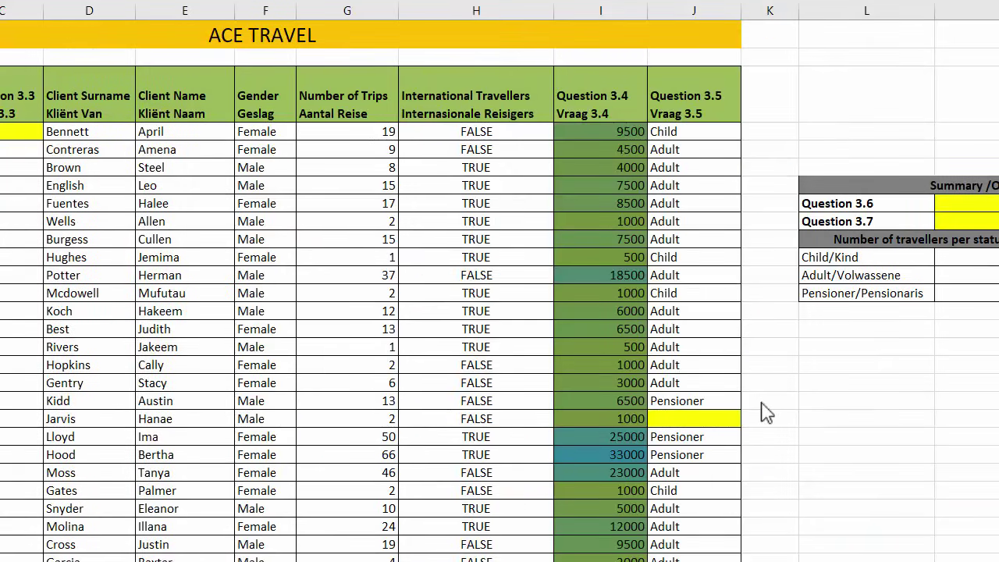
Start an IF formula in J20 with the logical test B20>60 via Function Arguments.
{"action": "left_click", "coordinate": [682, 418]}
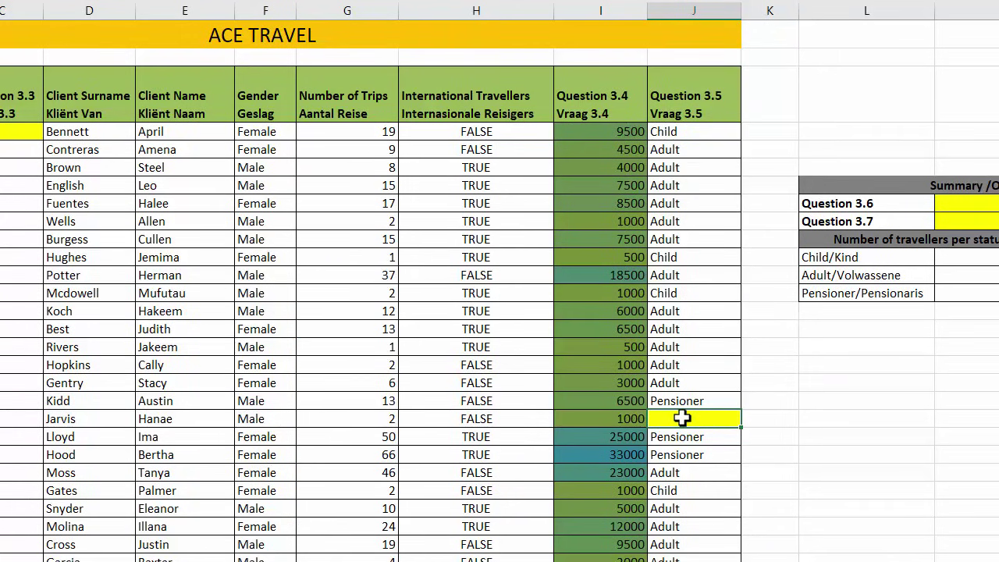
{"action": "type", "text": "=IF("}
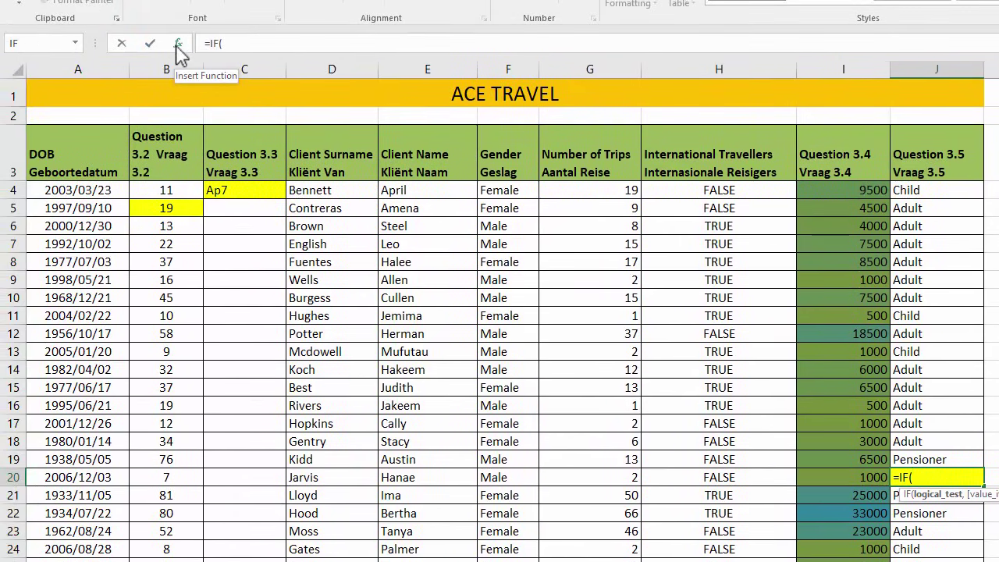
{"action": "left_click", "coordinate": [178, 43]}
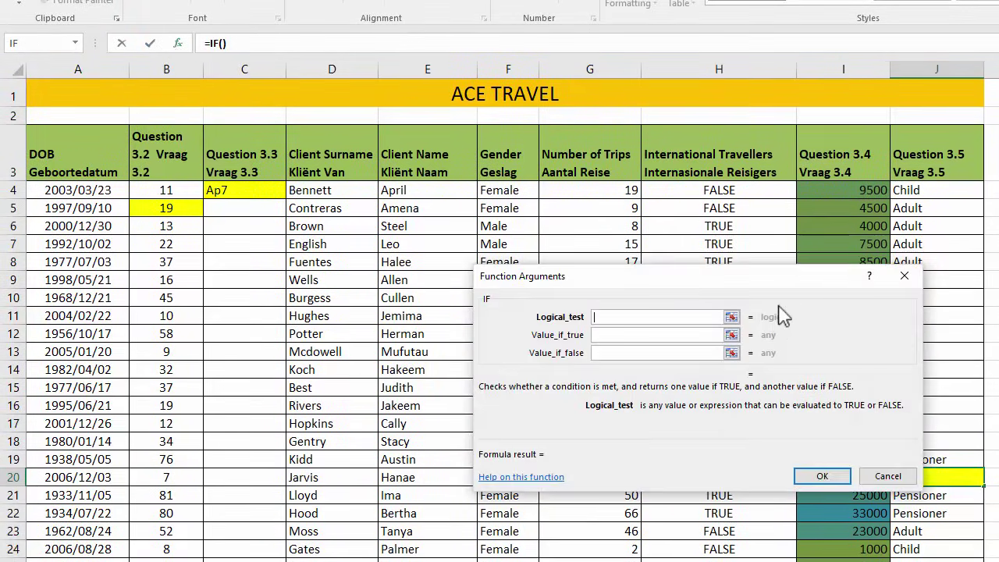
{"action": "left_click_drag", "start_coordinate": [783, 293], "coordinate": [771, 201]}
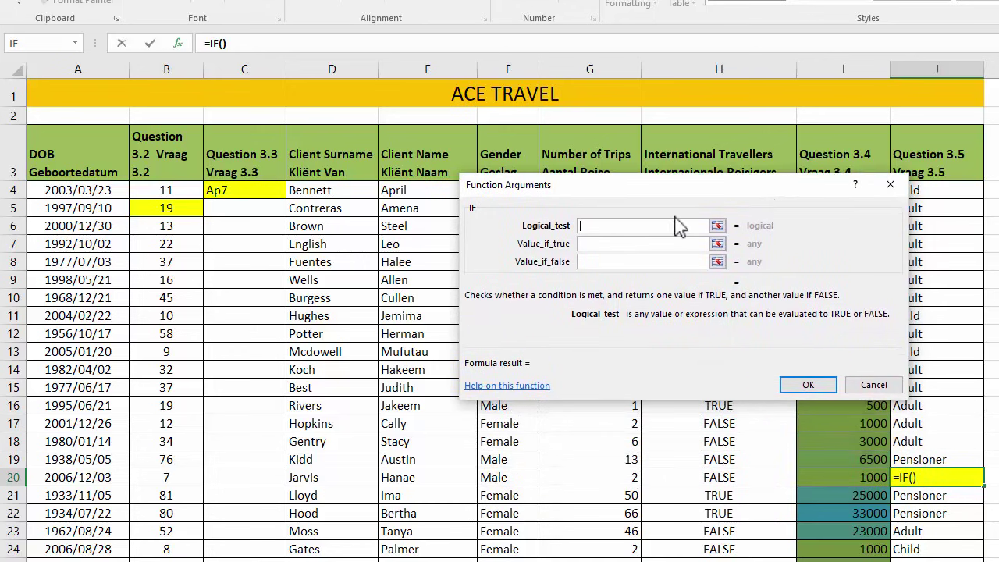
{"action": "left_click", "coordinate": [621, 226]}
{"action": "left_click", "coordinate": [180, 480]}
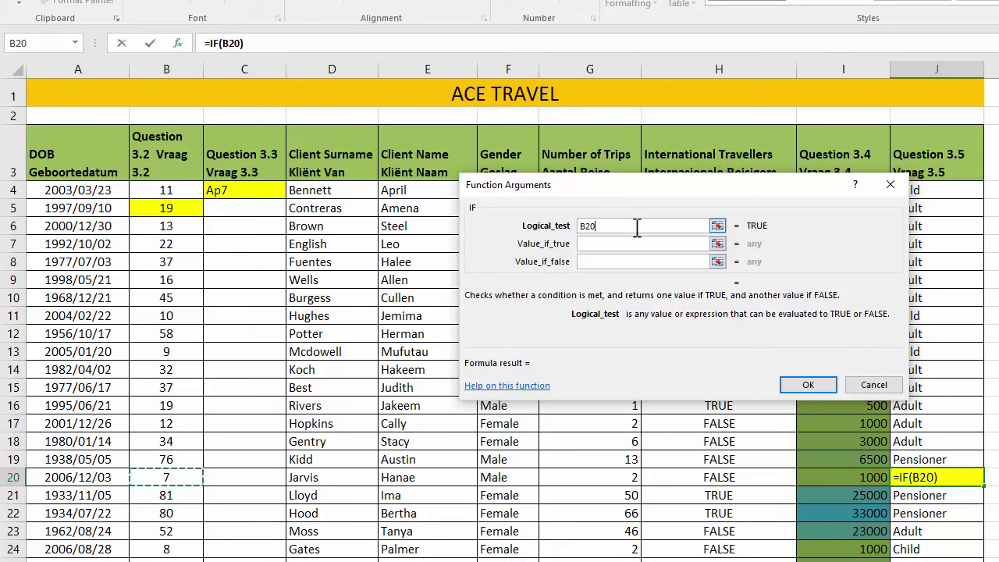
{"action": "type", "text": ">"}
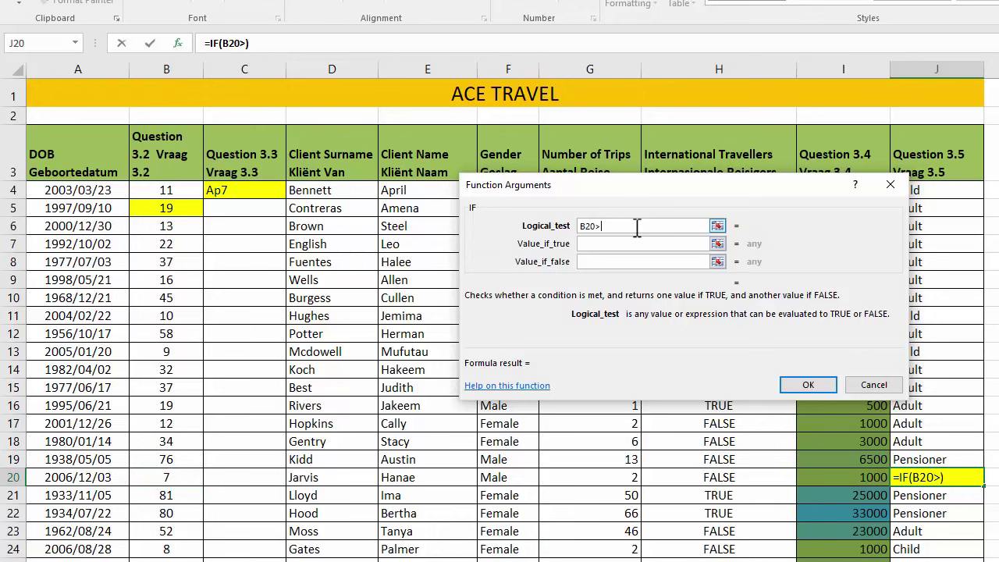
{"action": "type", "text": "60"}
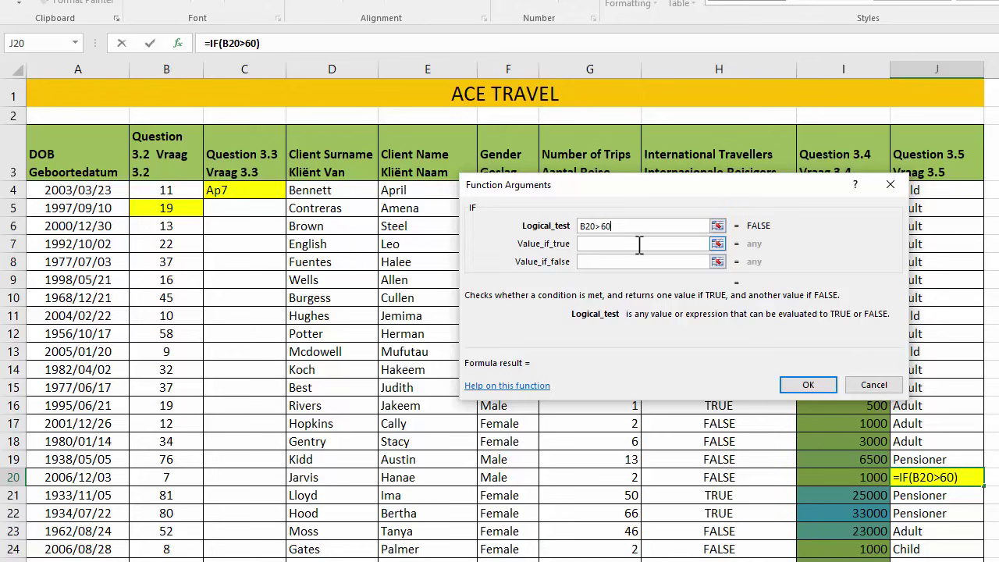
Set the IF's Value_if_true to "Pensioner" and move to Value_if_false.
{"action": "left_click", "coordinate": [638, 251]}
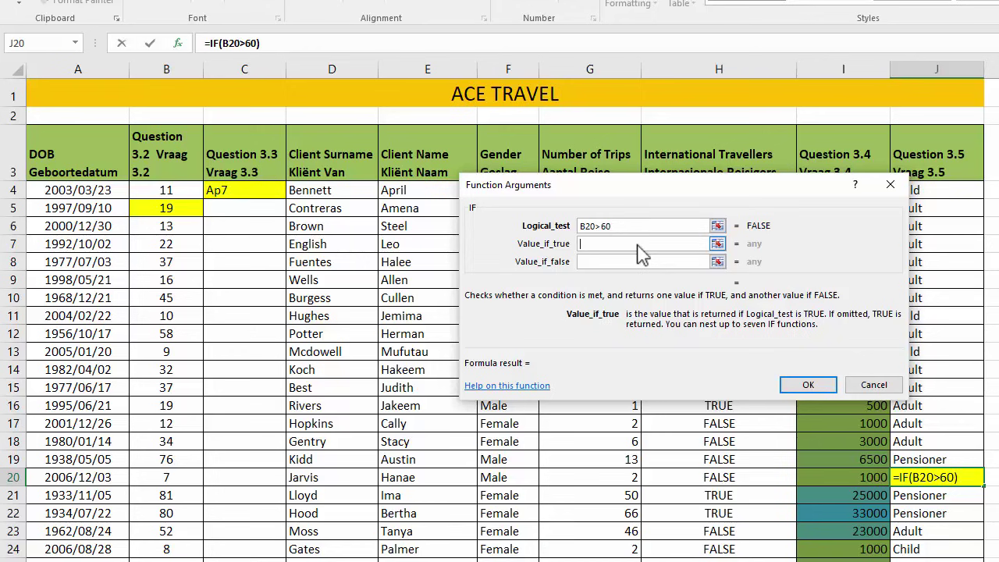
{"action": "type", "text": "\"pe"}
{"action": "key", "text": "BackSpace"}
{"action": "key", "text": "BackSpace"}
{"action": "type", "text": "Pensioner\""}
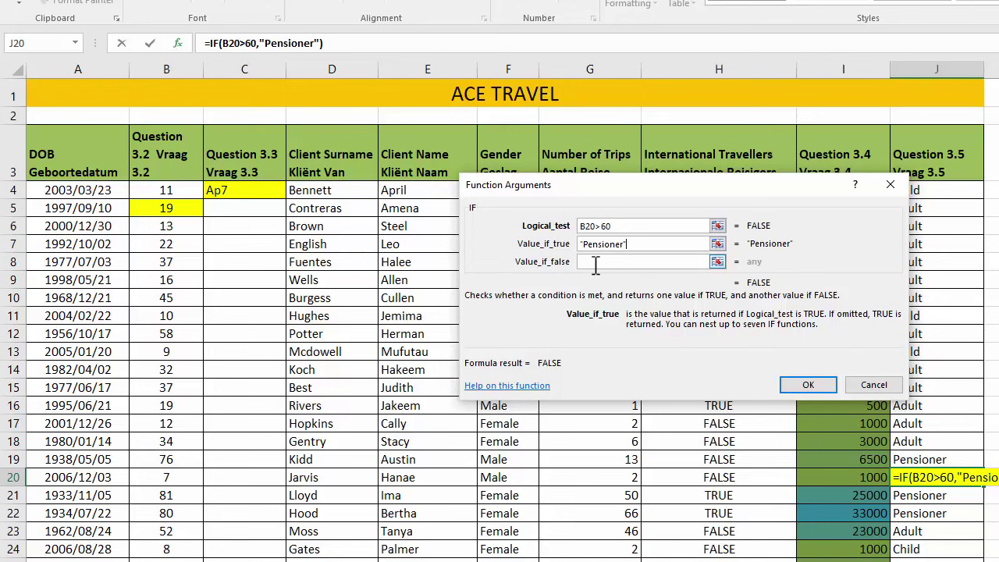
{"action": "left_click", "coordinate": [596, 261]}
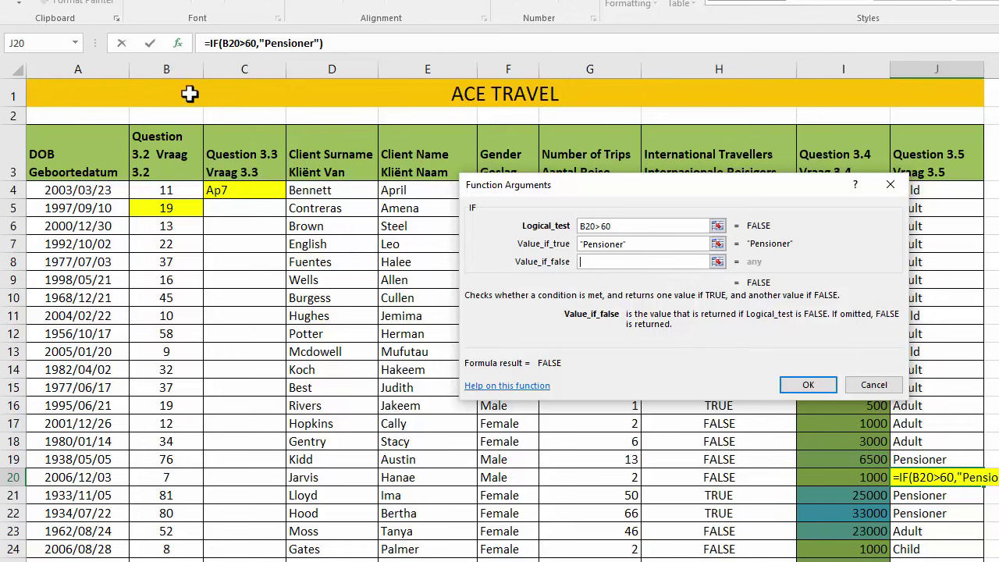
Nest a second IF as the false value: B20>=12 gives "Adult", otherwise "Child".
{"action": "left_click", "coordinate": [76, 42]}
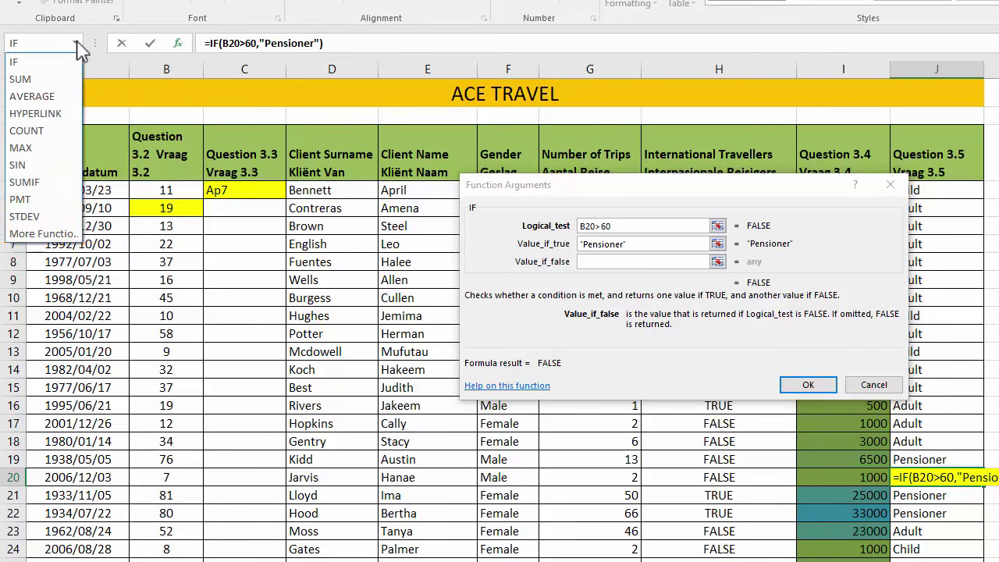
{"action": "left_click", "coordinate": [19, 64]}
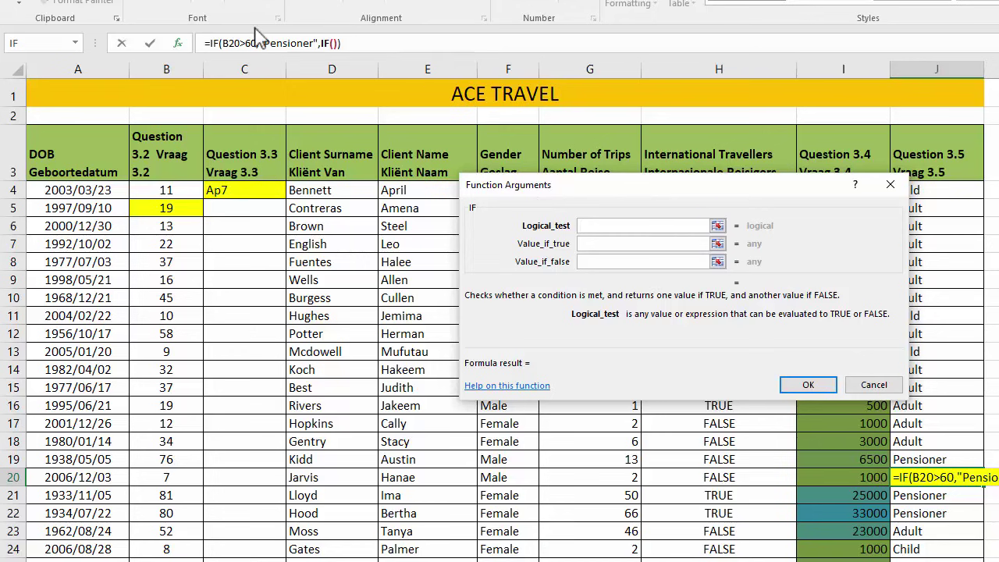
{"action": "key", "text": "ctrl+shift+Down"}
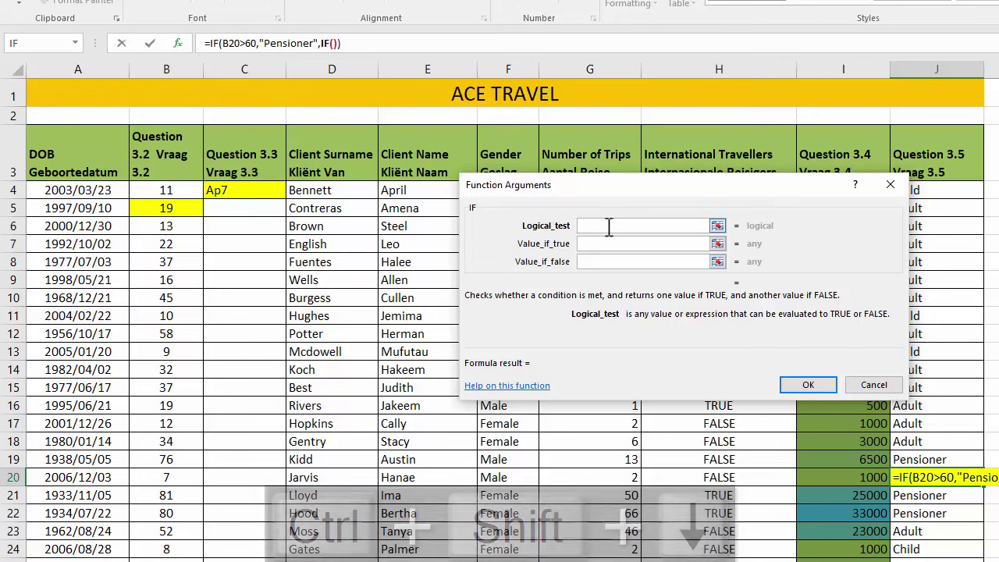
{"action": "left_click", "coordinate": [153, 476]}
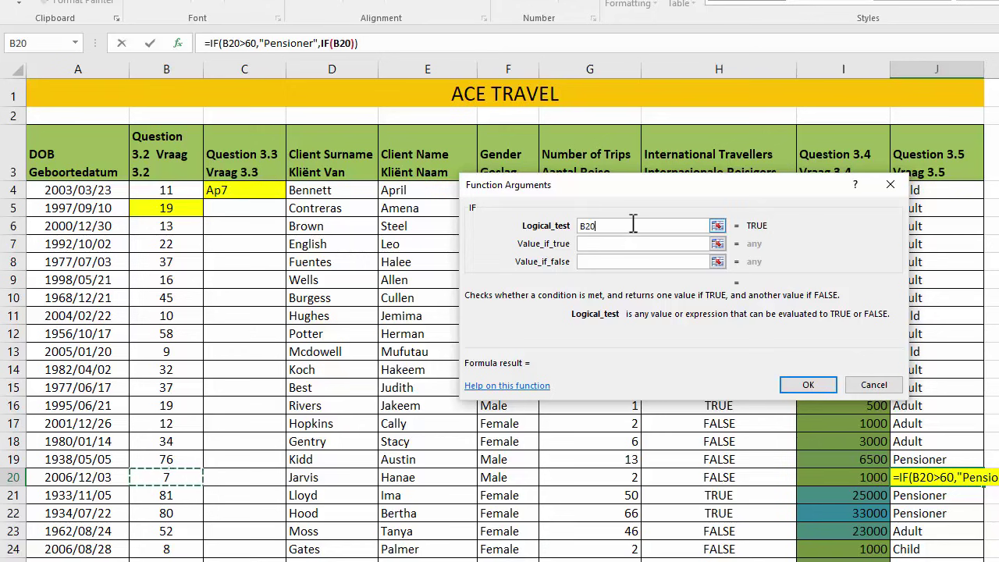
{"action": "type", "text": ">="}
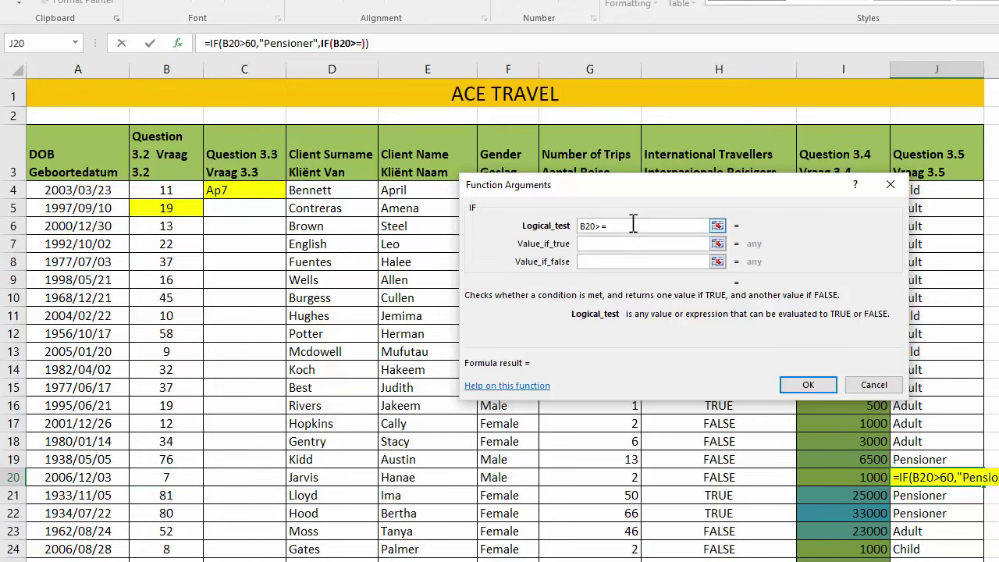
{"action": "type", "text": "12"}
{"action": "key", "text": "Tab"}
{"action": "type", "text": "\""}
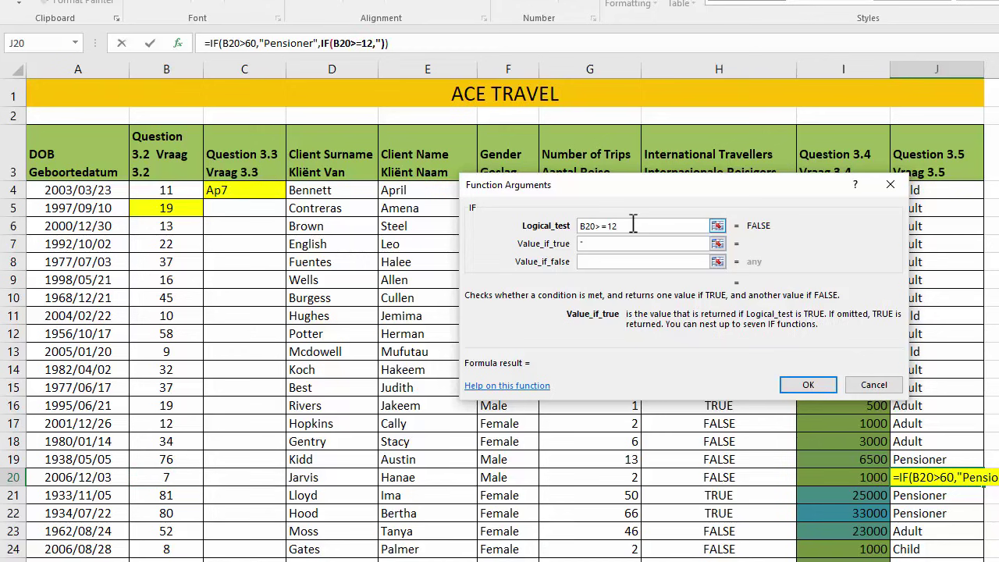
{"action": "type", "text": "Adult\""}
{"action": "key", "text": "Tab"}
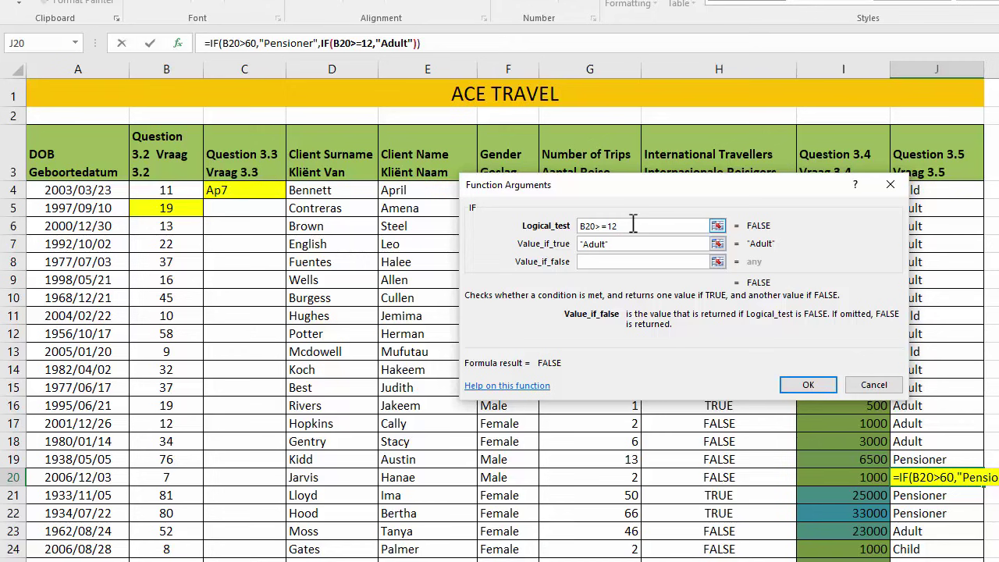
{"action": "type", "text": "\"C"}
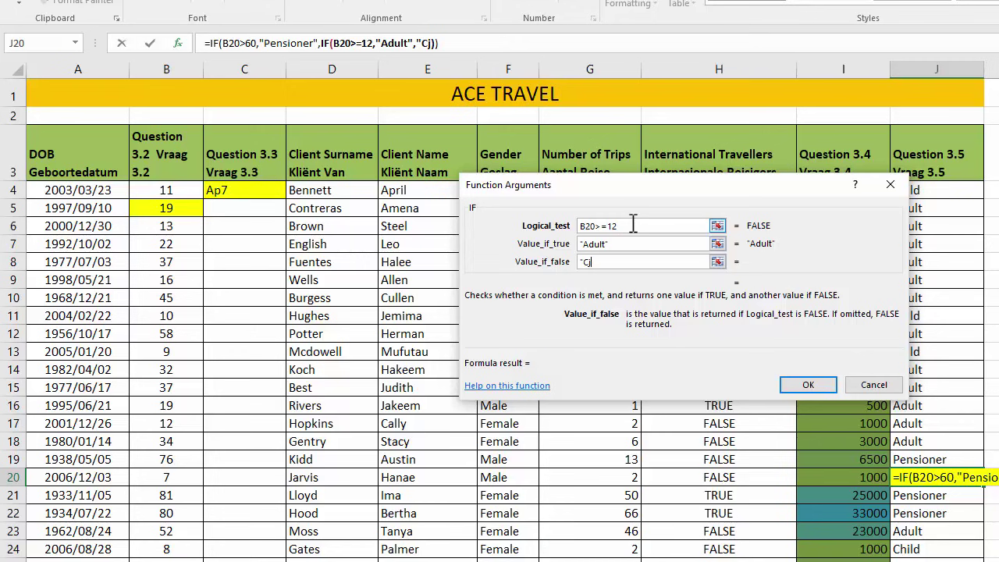
{"action": "type", "text": "hild\""}
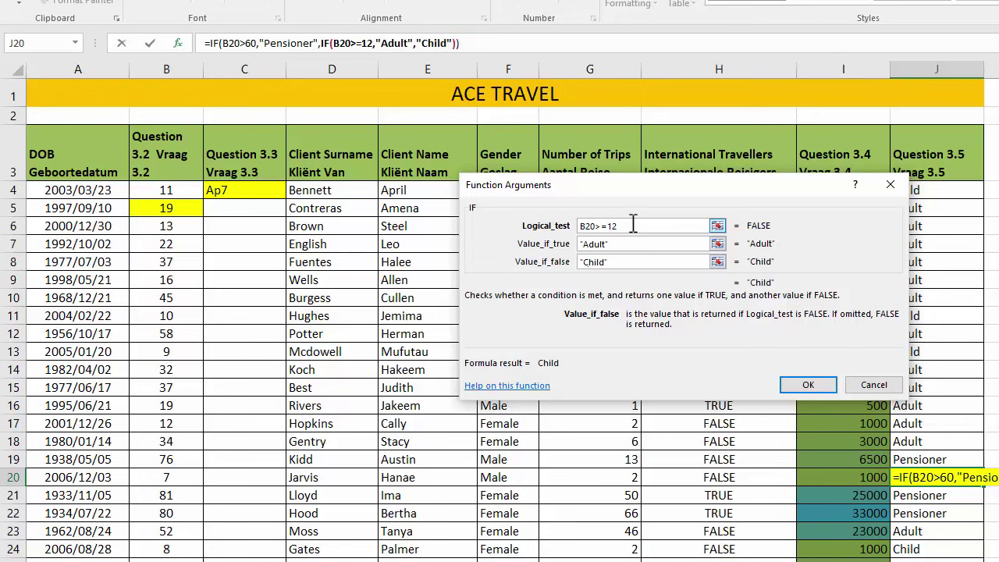
{"action": "left_click", "coordinate": [828, 384]}
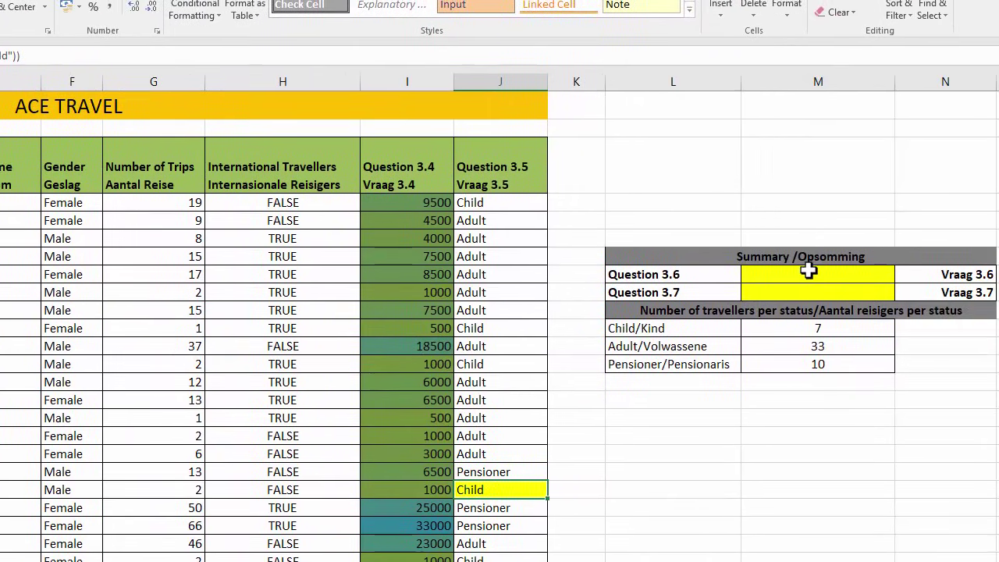
Enter =SUM(G4:G53) in the Question 3.6 cell for a total of 938 trips.
{"action": "left_click", "coordinate": [809, 274]}
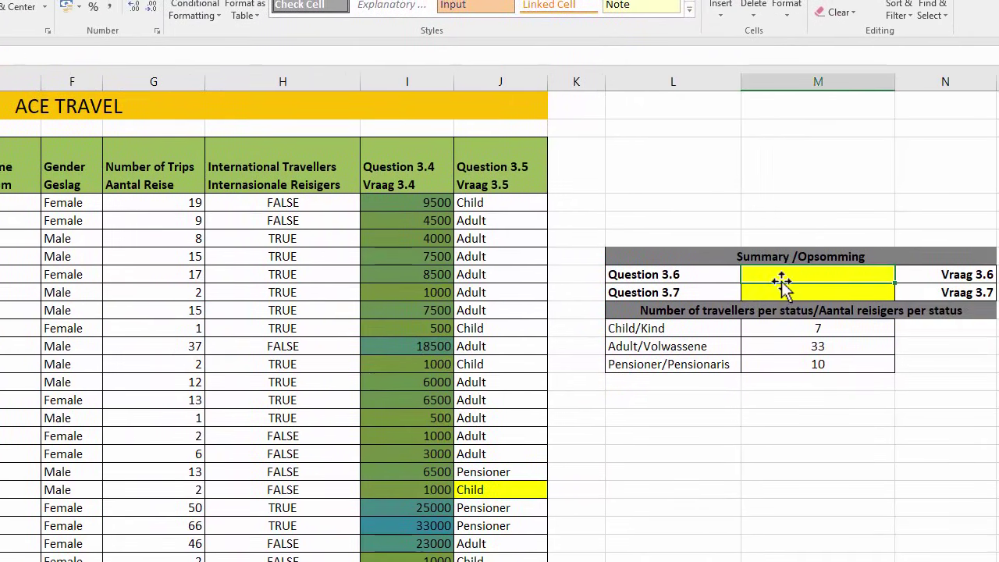
{"action": "left_click", "coordinate": [134, 78]}
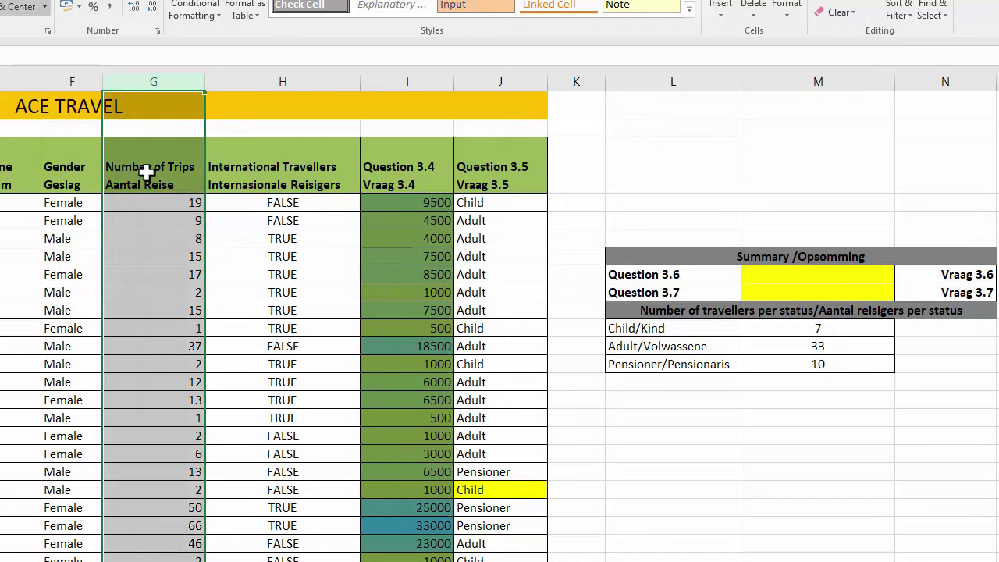
{"action": "left_click", "coordinate": [841, 274]}
{"action": "type", "text": "=SUM("}
{"action": "left_click", "coordinate": [145, 200]}
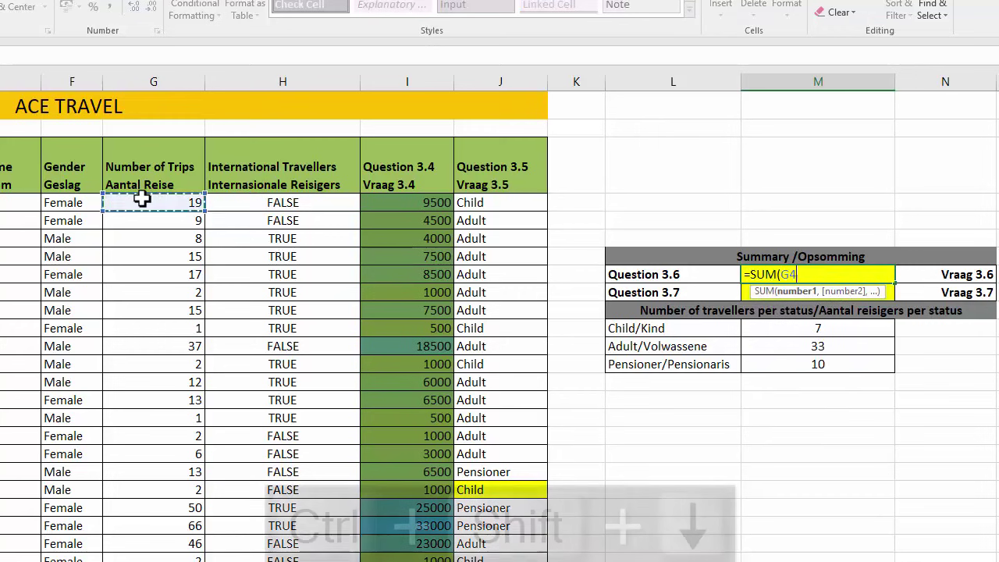
{"action": "key", "text": "ctrl+shift+Down"}
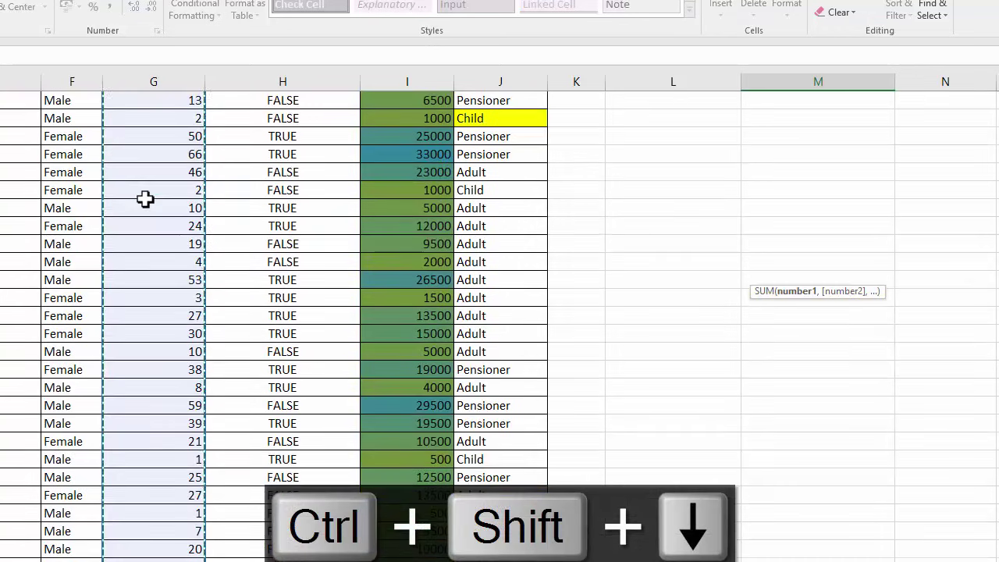
{"action": "key", "text": "Return"}
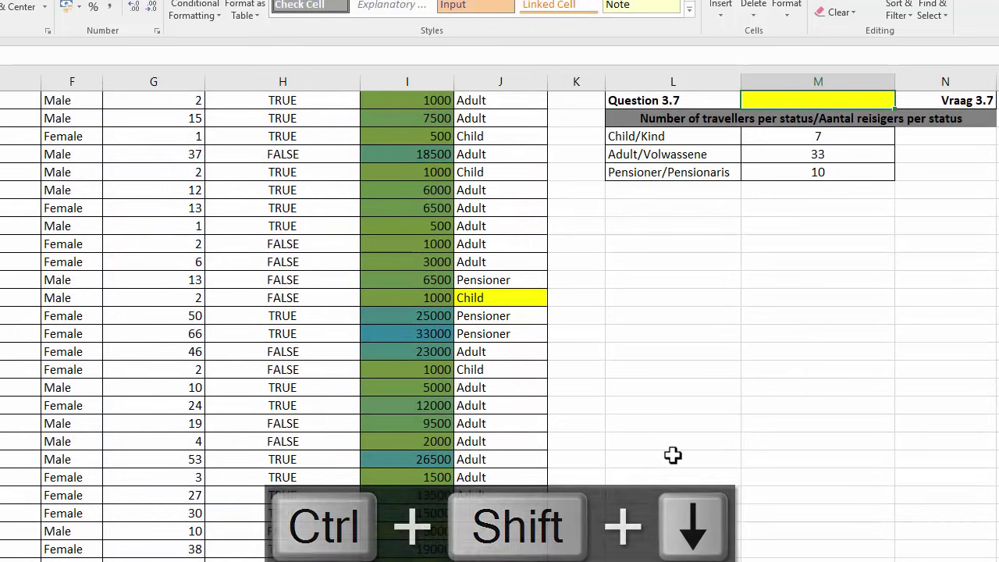
{"action": "scroll", "coordinate": [673, 457], "scroll_direction": "up", "scroll_amount": 4}
{"action": "double_click", "coordinate": [867, 273]}
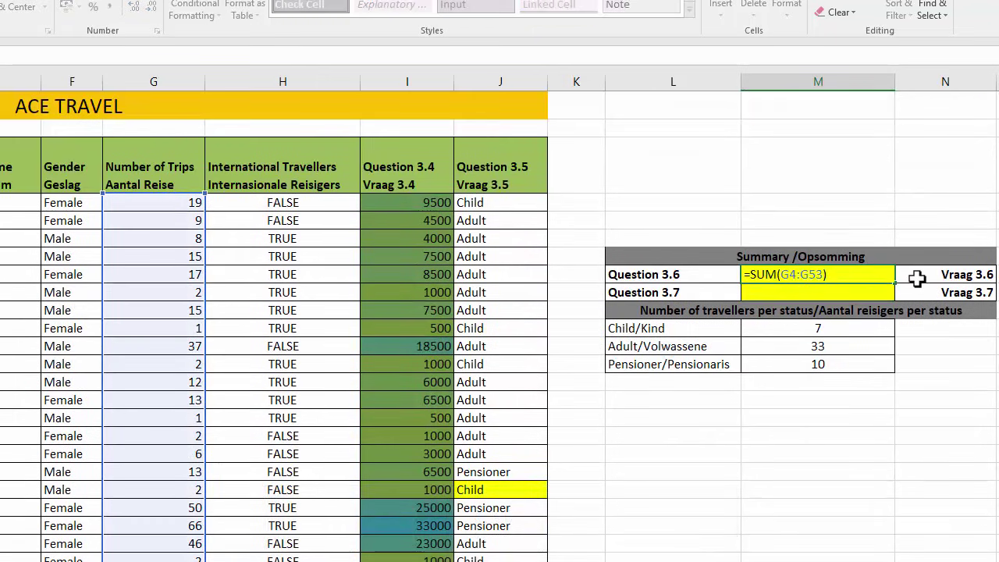
{"action": "key", "text": "Return"}
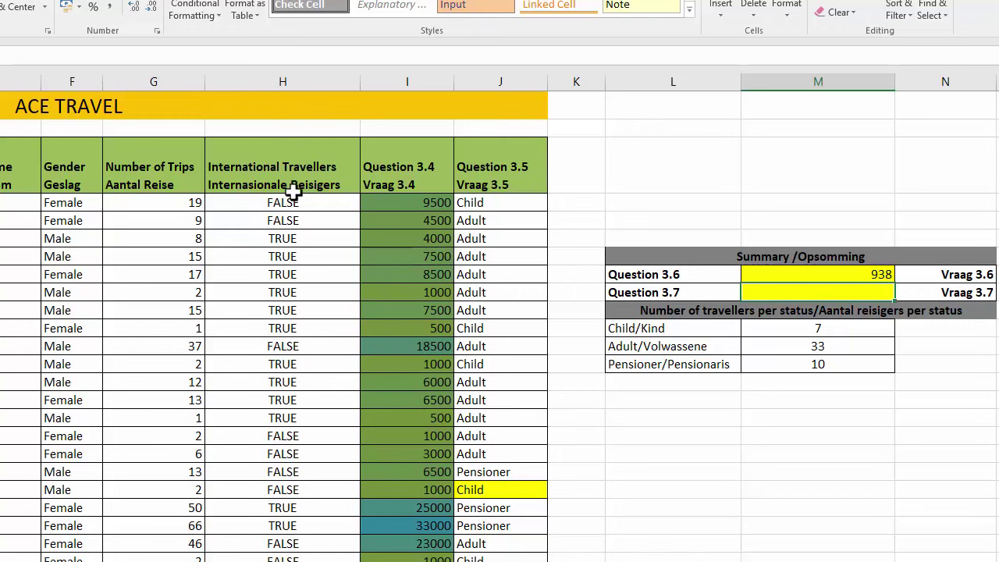
Inspect the TRUE/FALSE entries in the International Travellers column.
{"action": "left_click", "coordinate": [279, 78]}
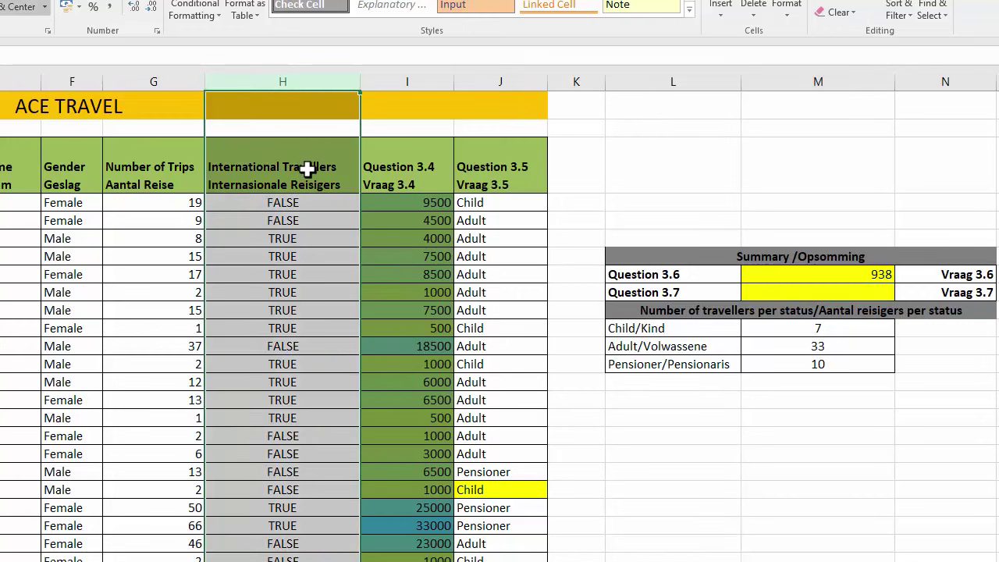
{"action": "left_click", "coordinate": [311, 174]}
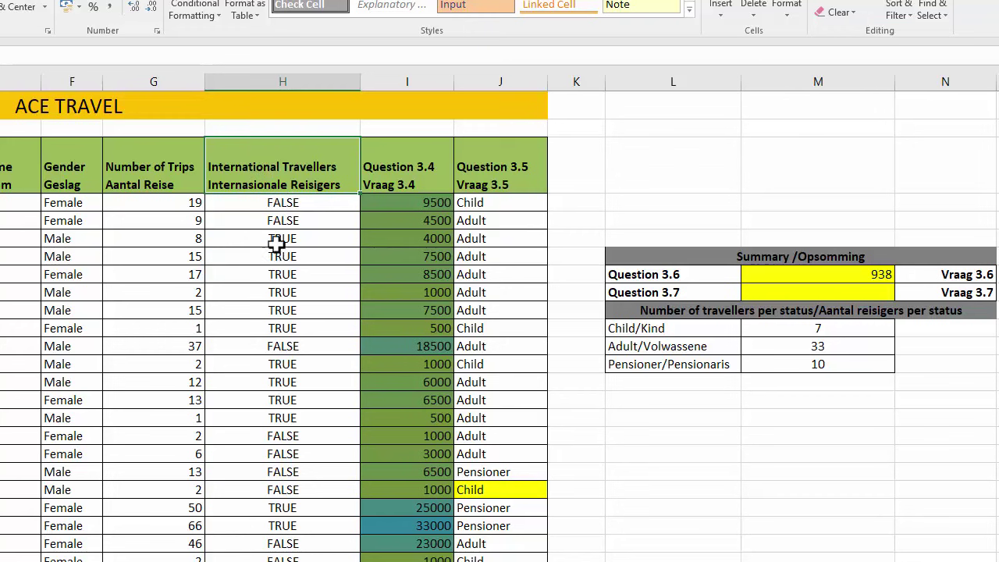
{"action": "left_click", "coordinate": [269, 204]}
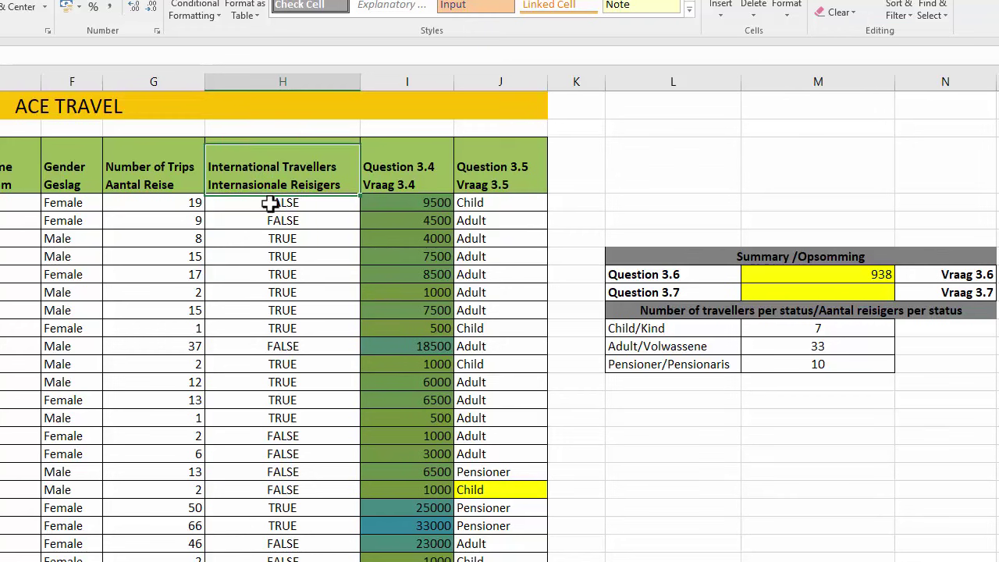
{"action": "left_click", "coordinate": [303, 257]}
Enter a COUNTIF in the Question 3.7 cell with range H4:H53 and criteria False, giving 23.
{"action": "left_click", "coordinate": [858, 290]}
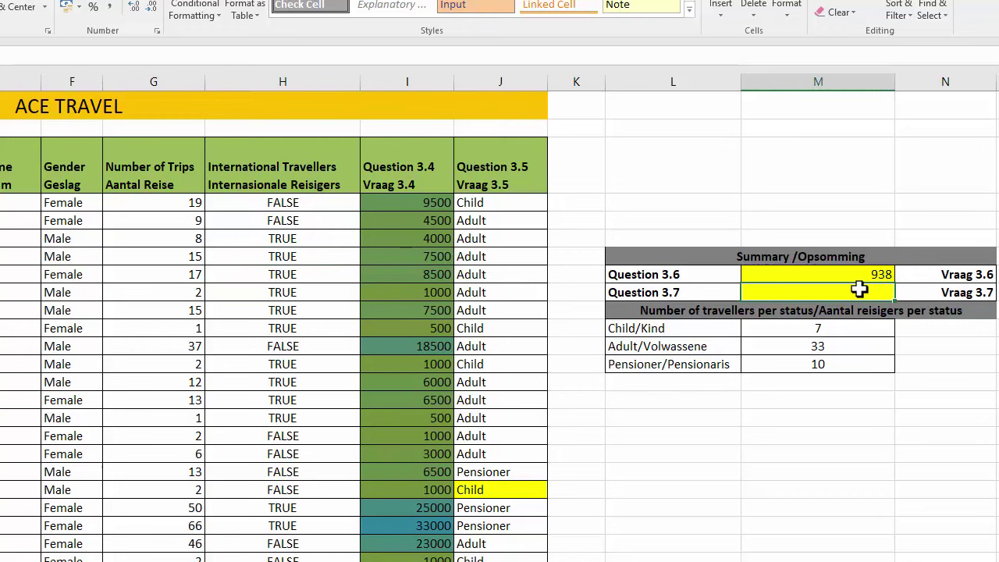
{"action": "type", "text": "="}
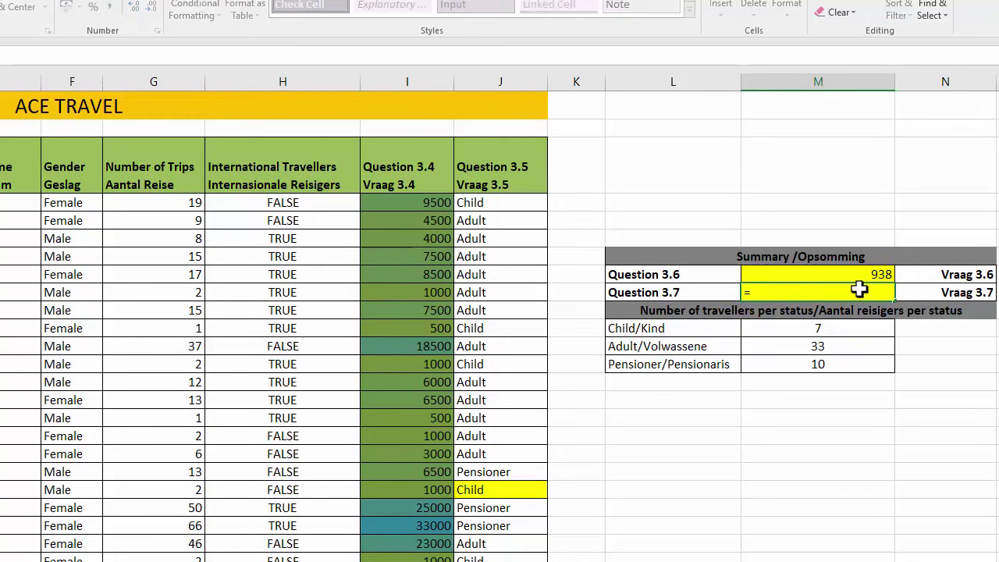
{"action": "type", "text": "countif"}
{"action": "key", "text": "Tab"}
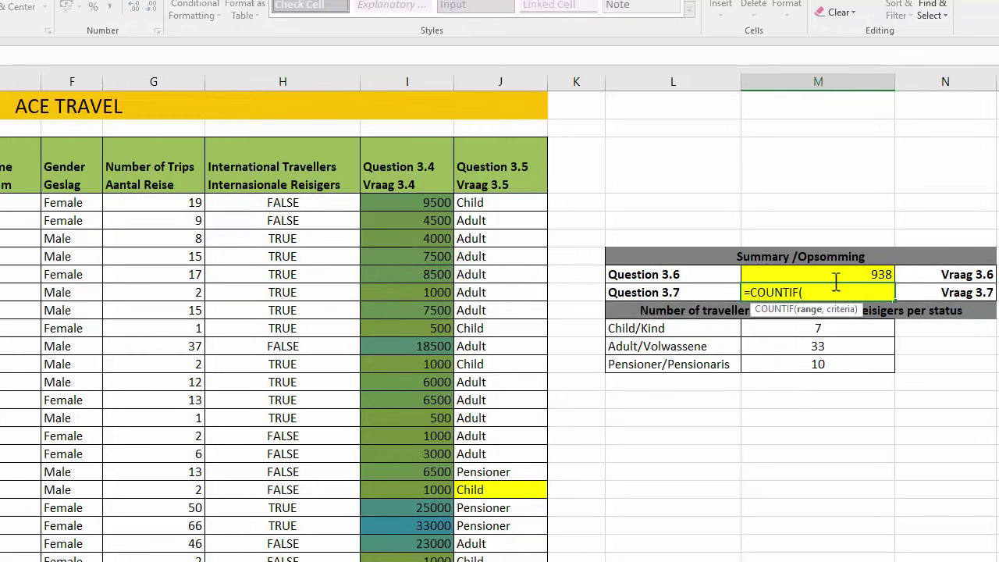
{"action": "key", "text": "ctrl+a"}
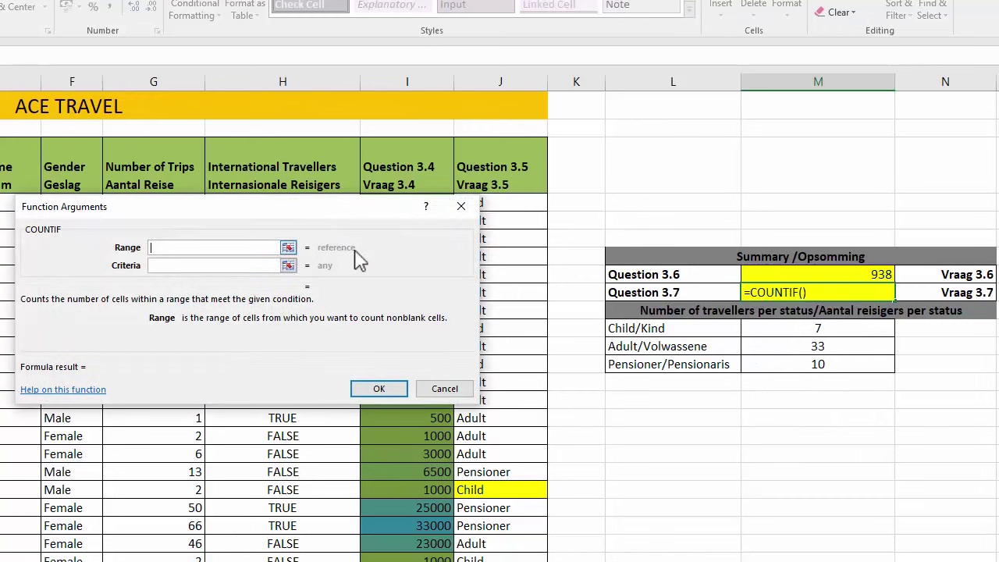
{"action": "left_click_drag", "start_coordinate": [385, 212], "coordinate": [720, 218]}
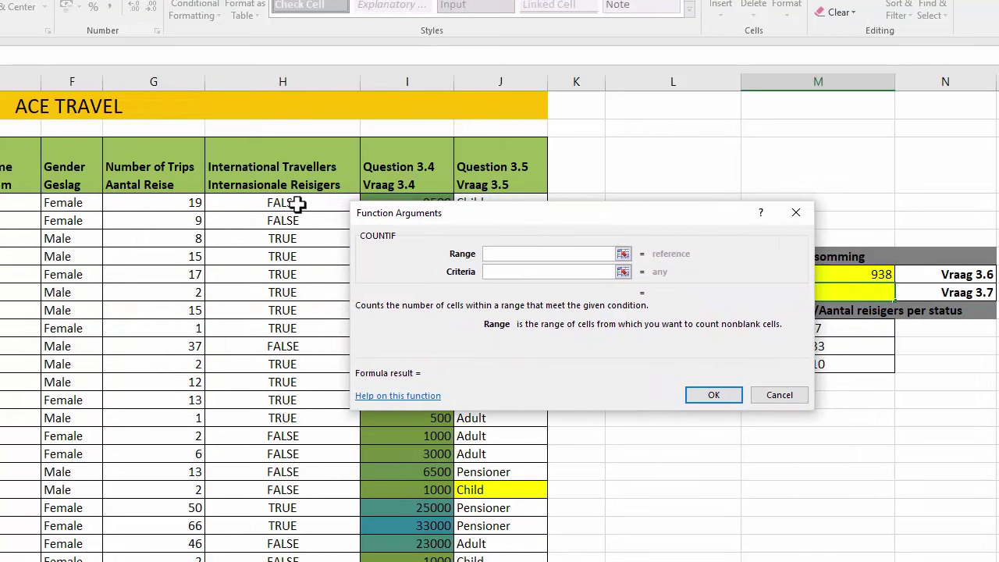
{"action": "left_click", "coordinate": [298, 203]}
{"action": "key", "text": "ctrl+shift+Down"}
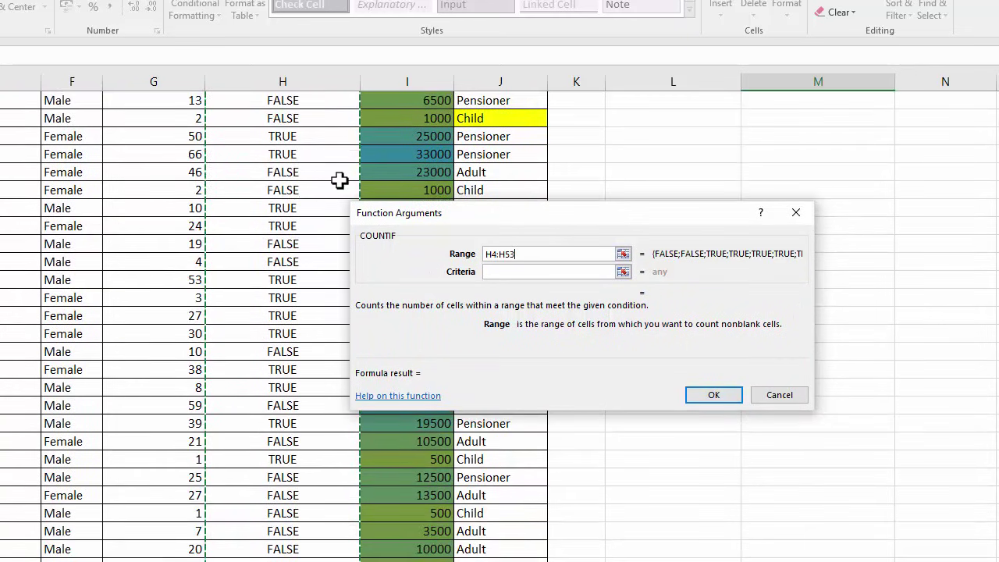
{"action": "left_click", "coordinate": [518, 271]}
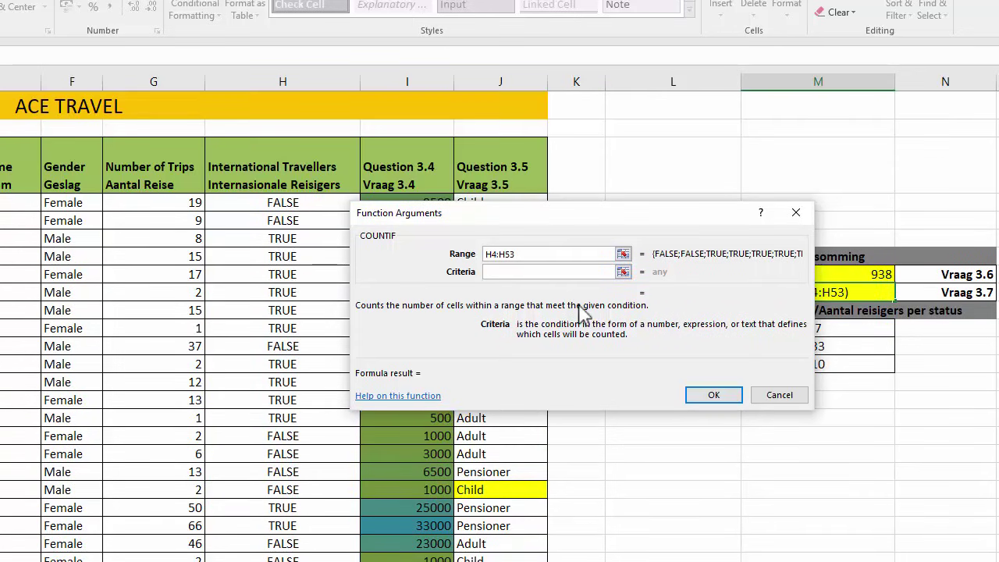
{"action": "type", "text": "Flase"}
{"action": "key", "text": "BackSpace"}
{"action": "key", "text": "BackSpace"}
{"action": "key", "text": "BackSpace"}
{"action": "key", "text": "BackSpace"}
{"action": "type", "text": "alse"}
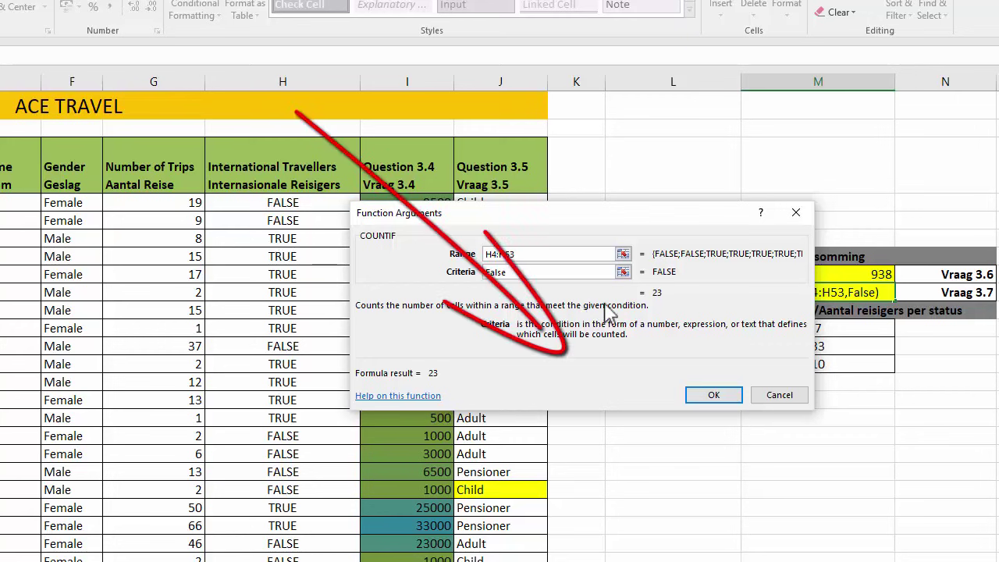
{"action": "left_click", "coordinate": [712, 394]}
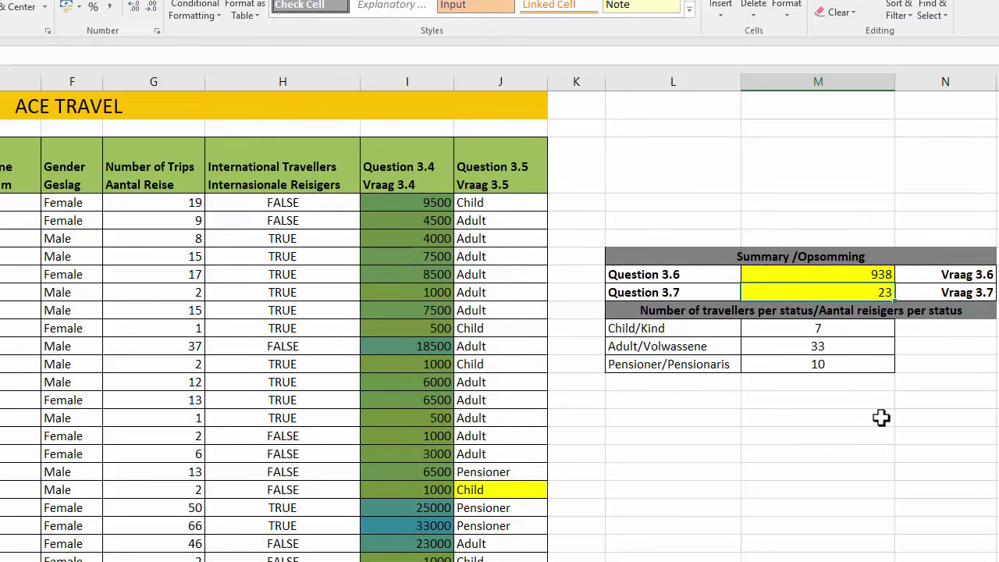
Insert a 2-D pie chart from the travellers-per-status count table.
{"action": "left_click", "coordinate": [791, 419]}
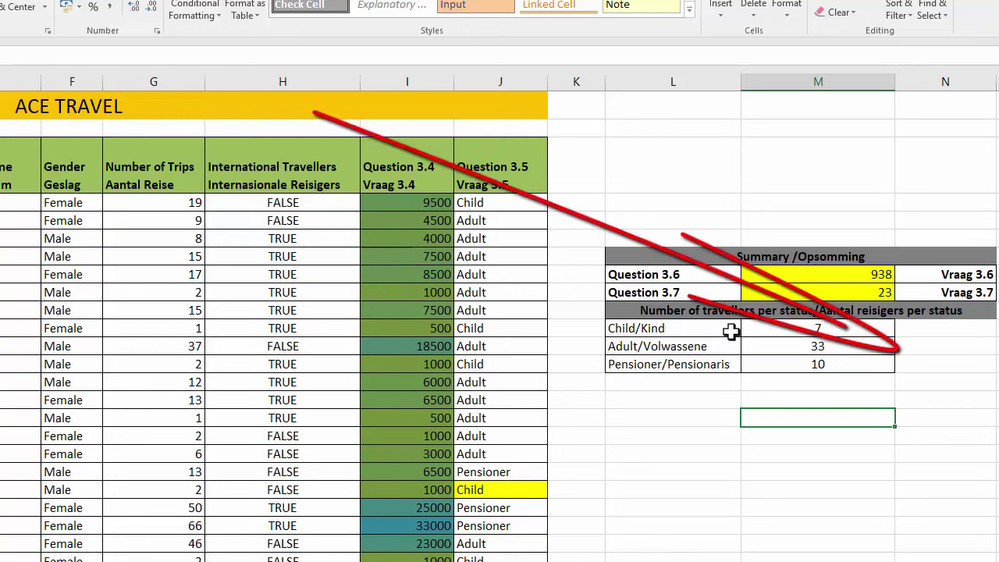
{"action": "left_click", "coordinate": [694, 323]}
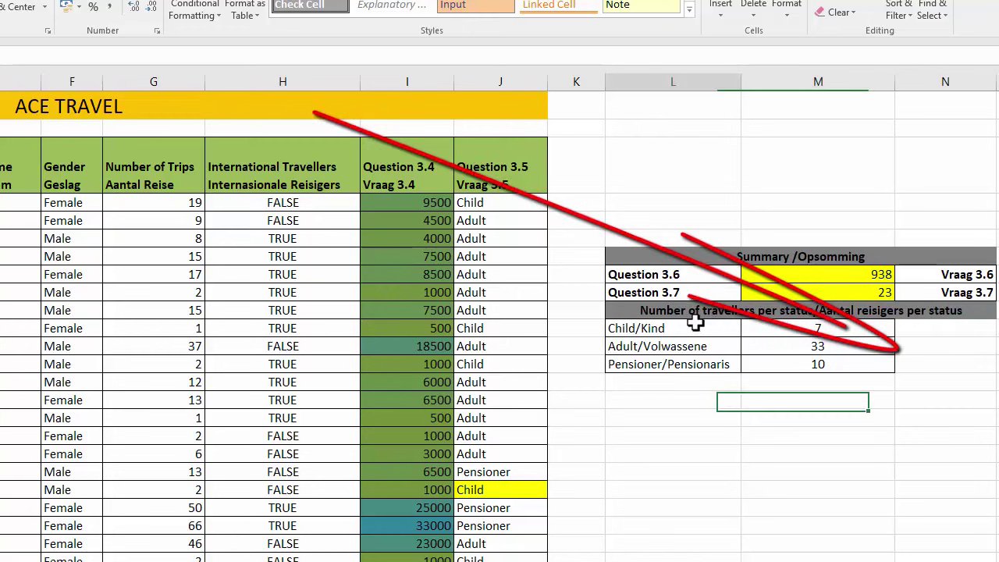
{"action": "left_click_drag", "start_coordinate": [694, 323], "coordinate": [786, 364]}
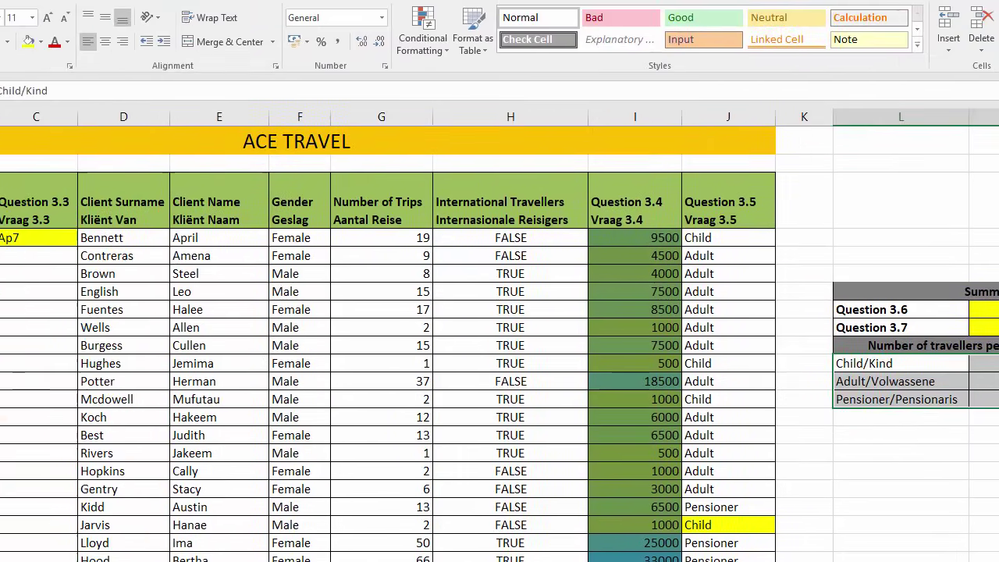
{"action": "left_click", "coordinate": [51, 12]}
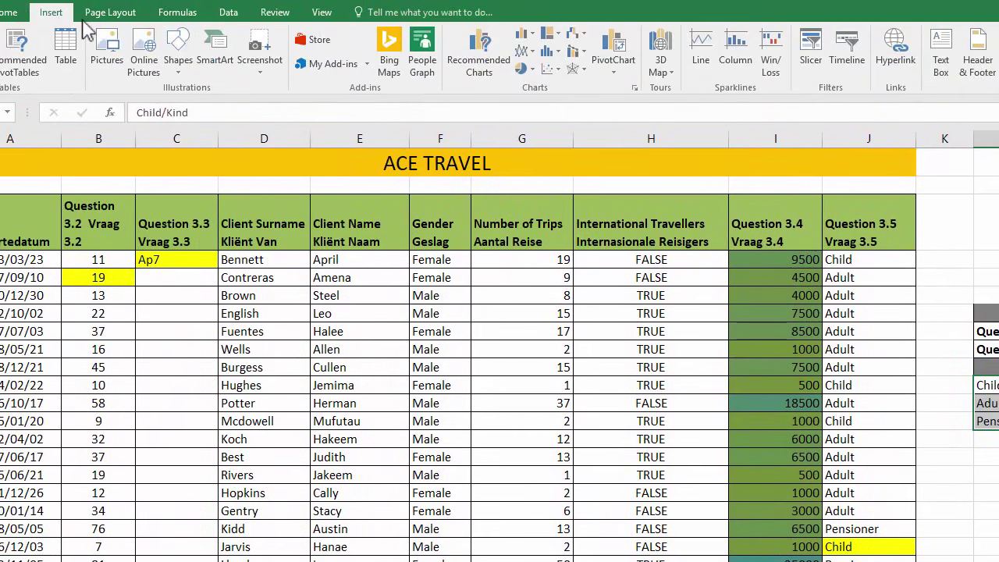
{"action": "left_click", "coordinate": [523, 69]}
{"action": "left_click", "coordinate": [536, 121]}
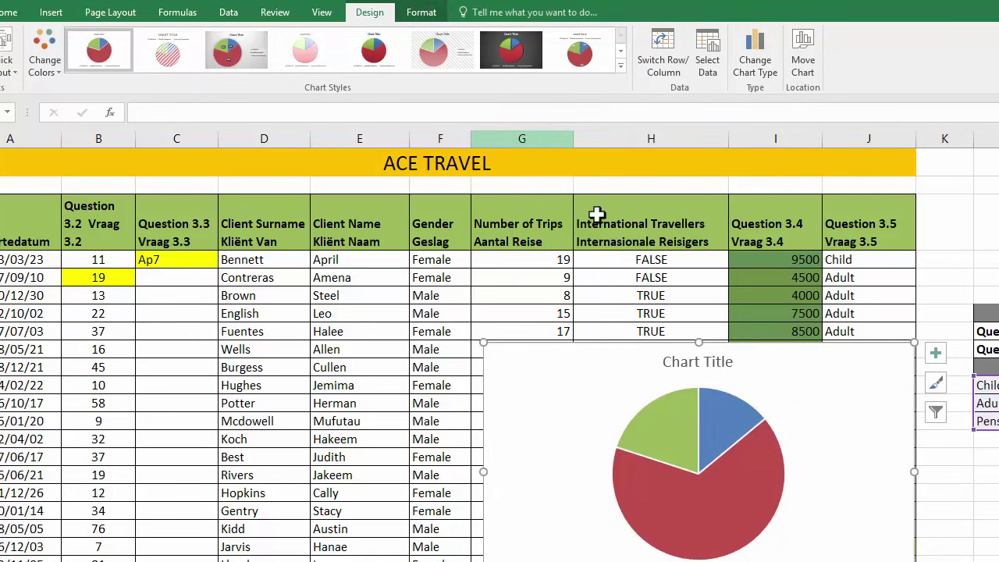
Paste the chart title 'Number of travellers per status/Aantal reisigers per status'.
{"action": "left_click", "coordinate": [687, 359]}
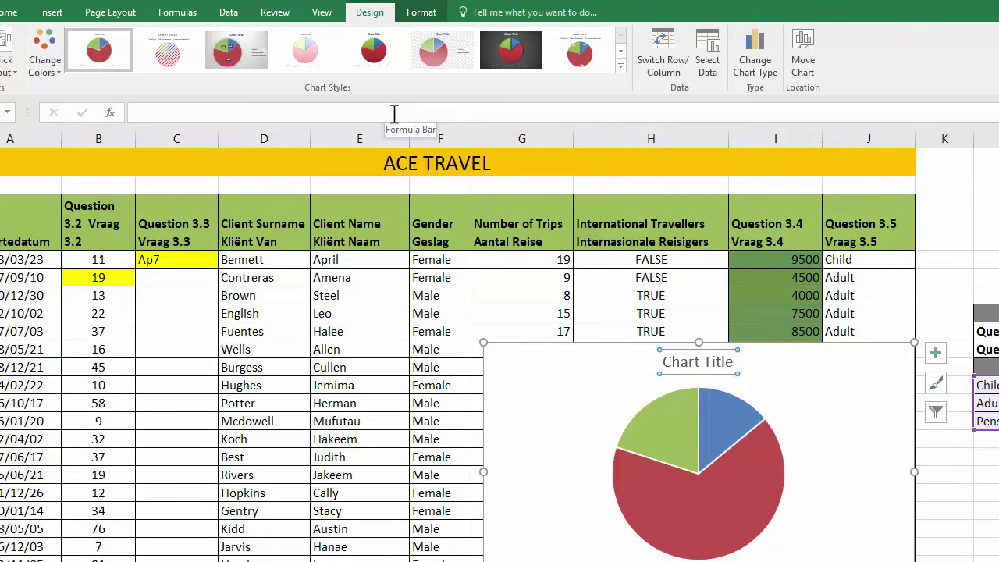
{"action": "left_click", "coordinate": [394, 113]}
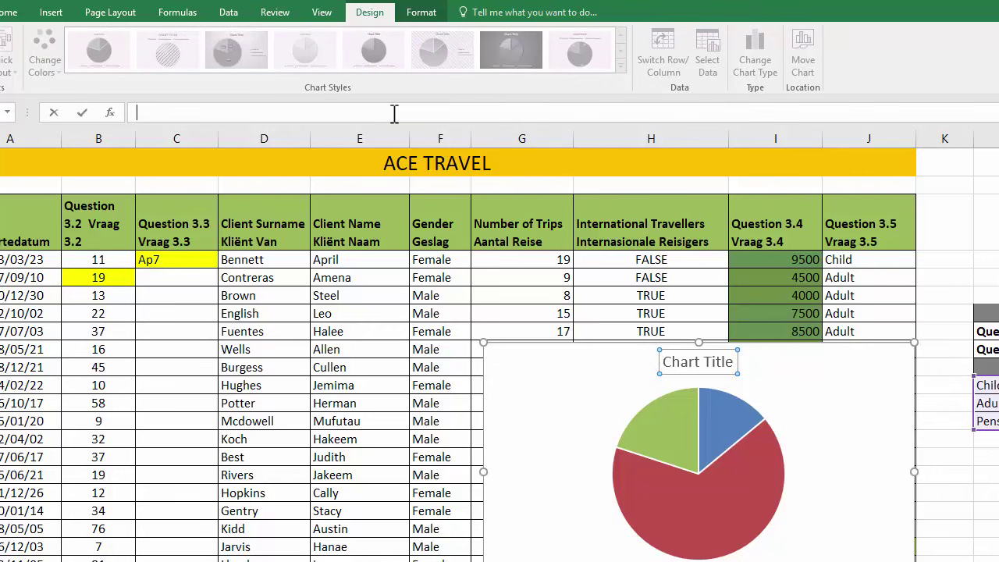
{"action": "key", "text": "ctrl+v"}
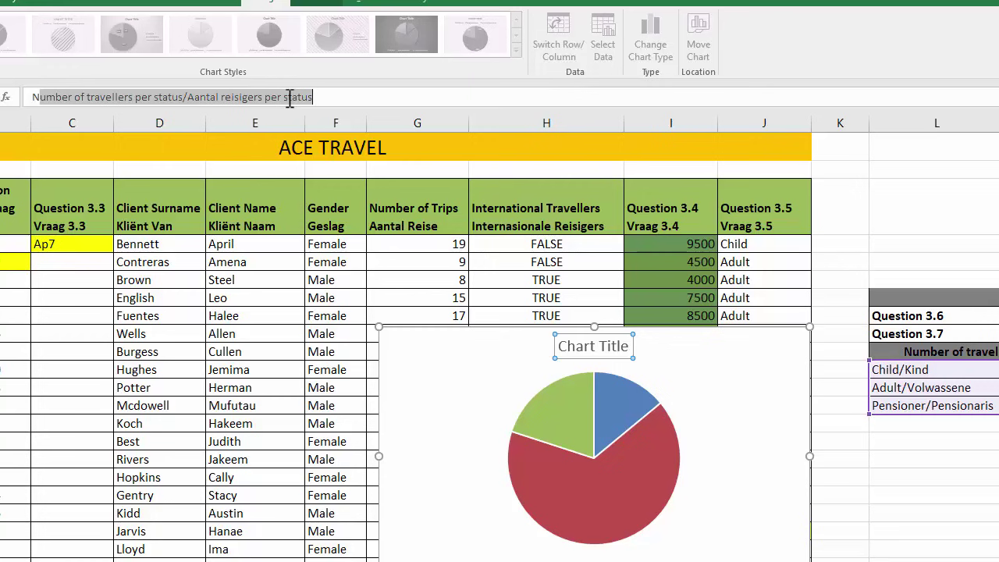
{"action": "key", "text": "Return"}
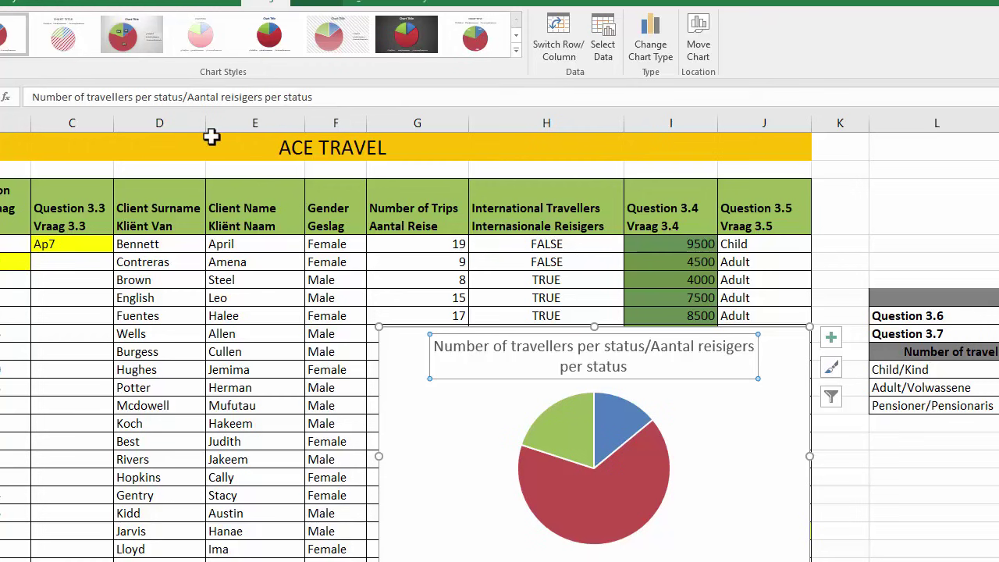
Add data labels showing percentages (14%, 66%, 20%) instead of counts.
{"action": "left_click", "coordinate": [734, 416]}
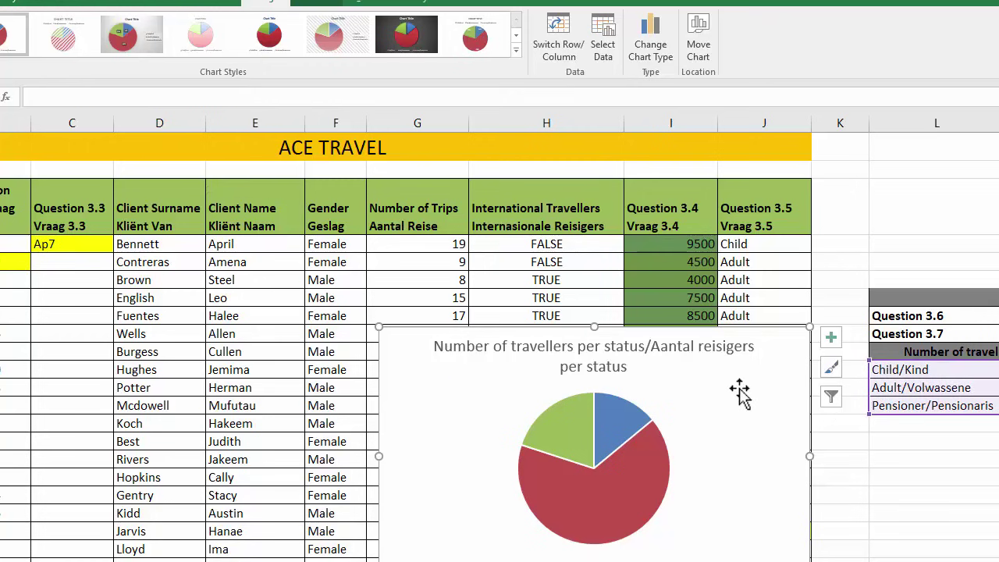
{"action": "left_click", "coordinate": [830, 340]}
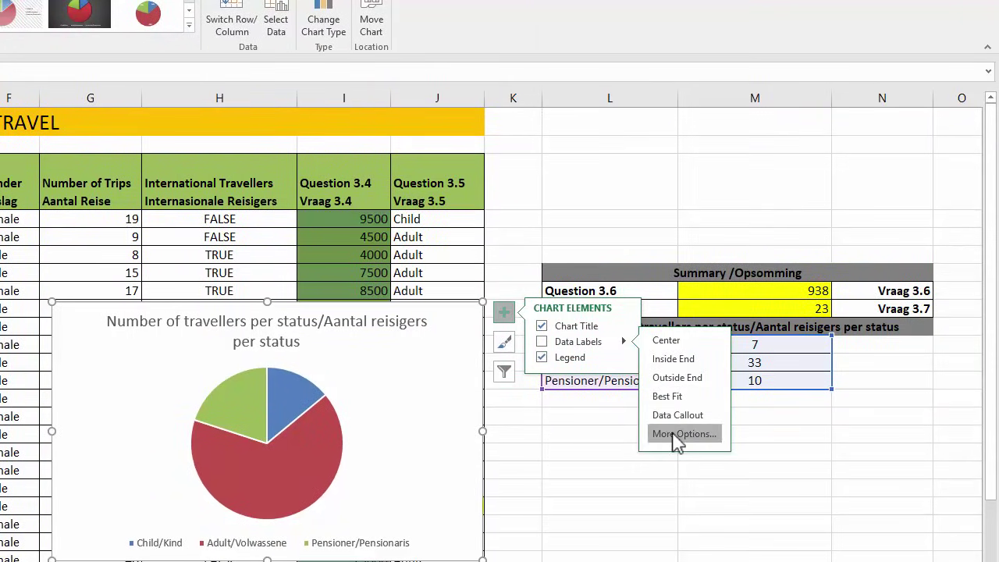
{"action": "left_click", "coordinate": [676, 434]}
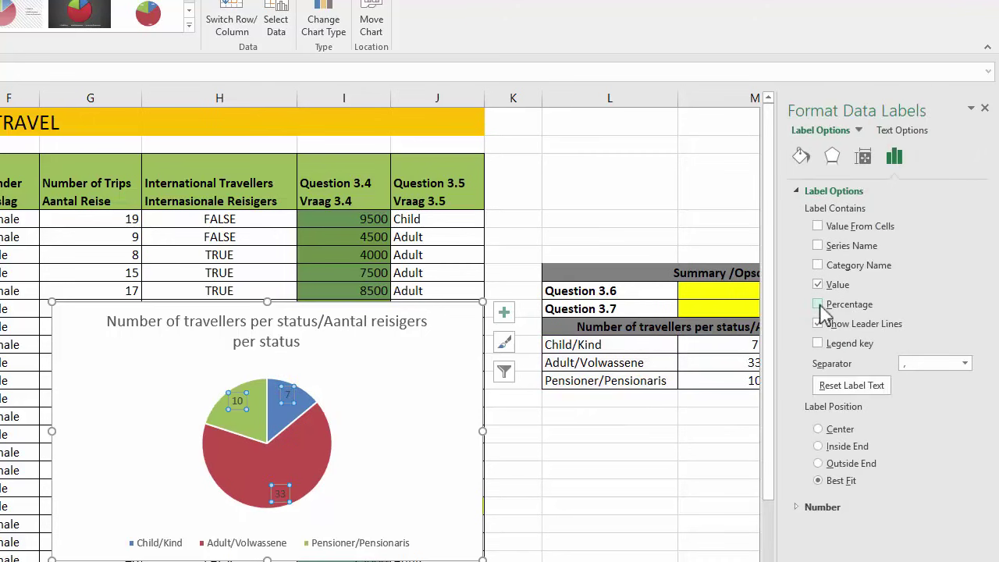
{"action": "left_click", "coordinate": [818, 305]}
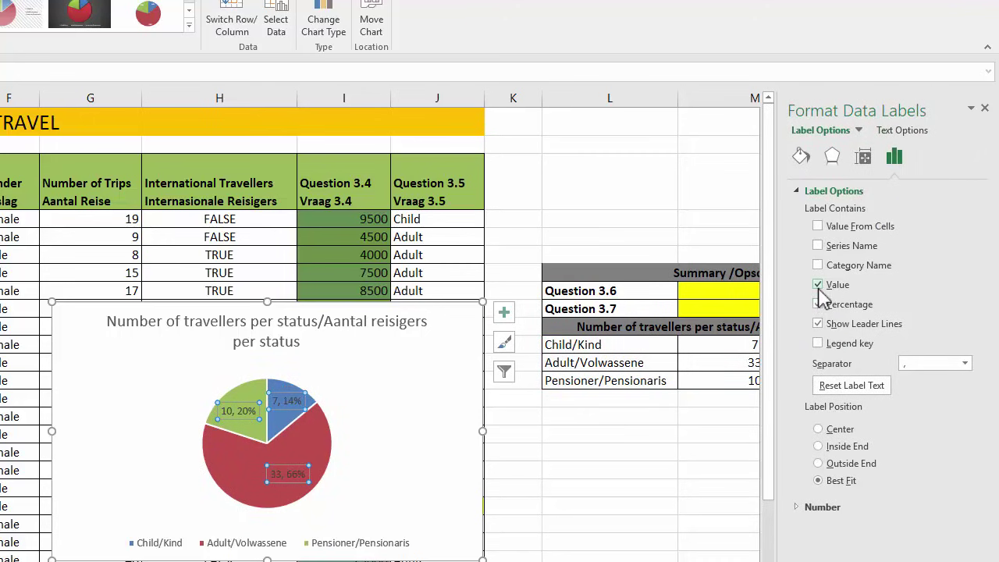
{"action": "left_click", "coordinate": [817, 284]}
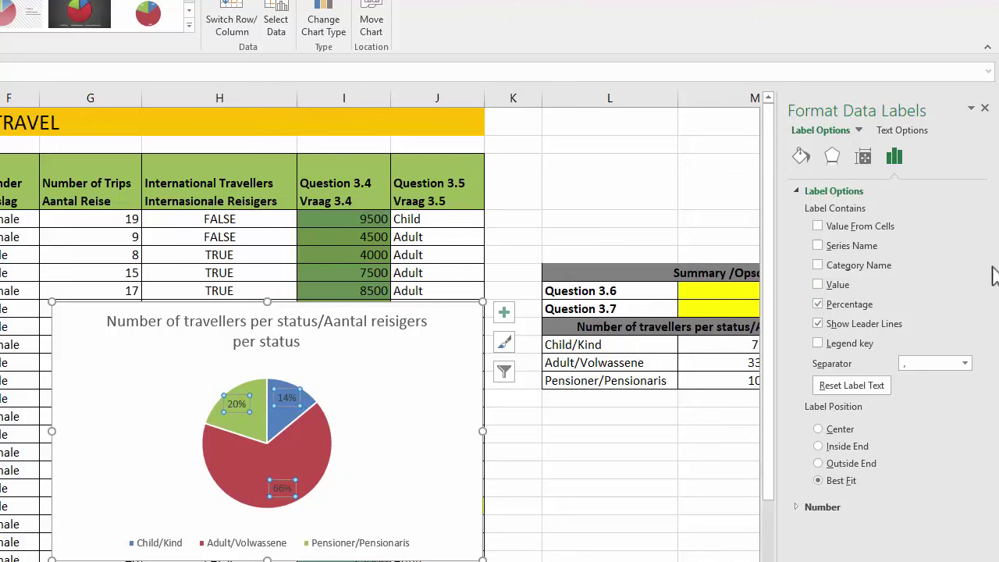
{"action": "left_click", "coordinate": [985, 108]}
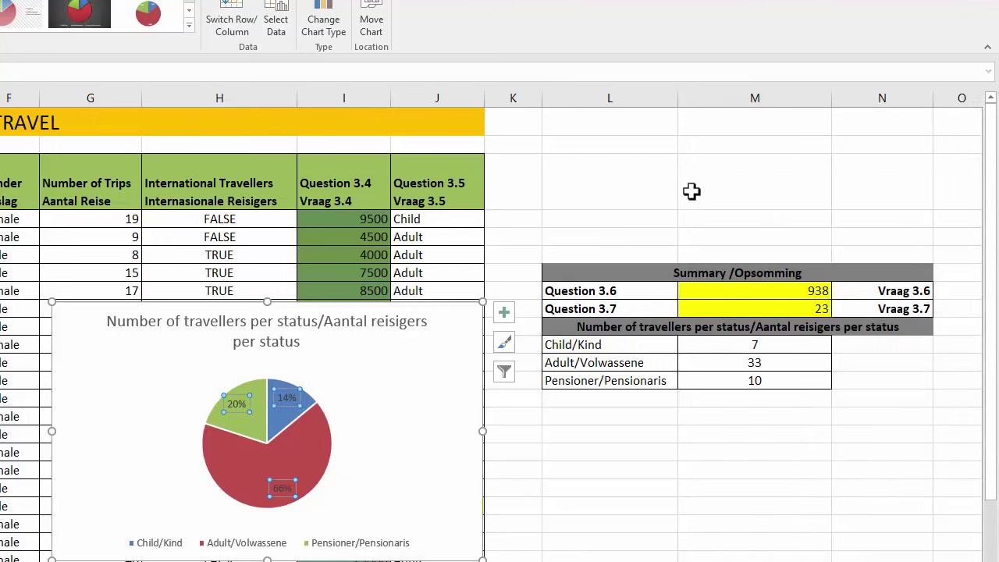
Apply the shaded chart Style 3 with dark-boxed labels, then select the Adult slice.
{"action": "key", "text": "Delete"}
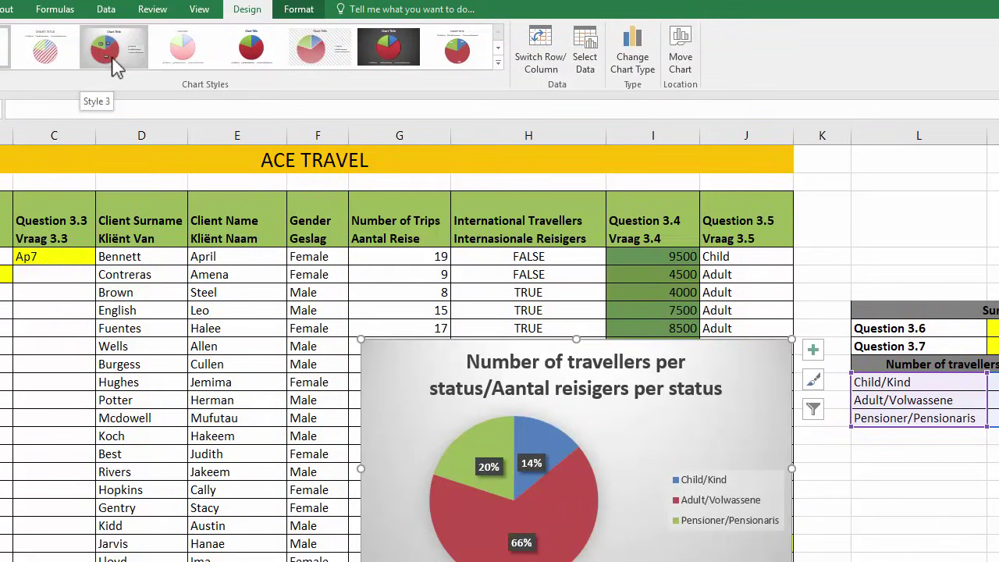
{"action": "left_click", "coordinate": [119, 63]}
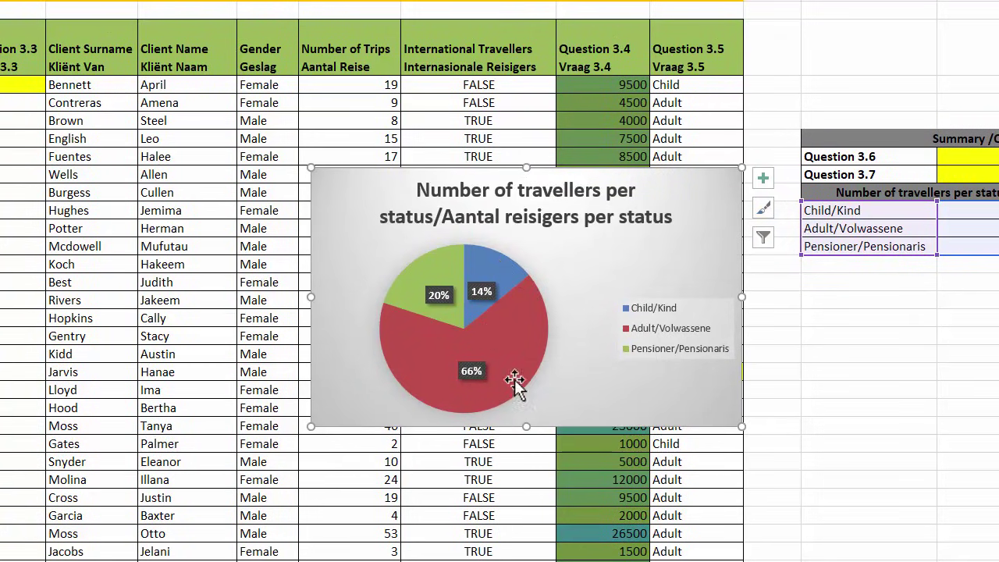
{"action": "left_click", "coordinate": [496, 322]}
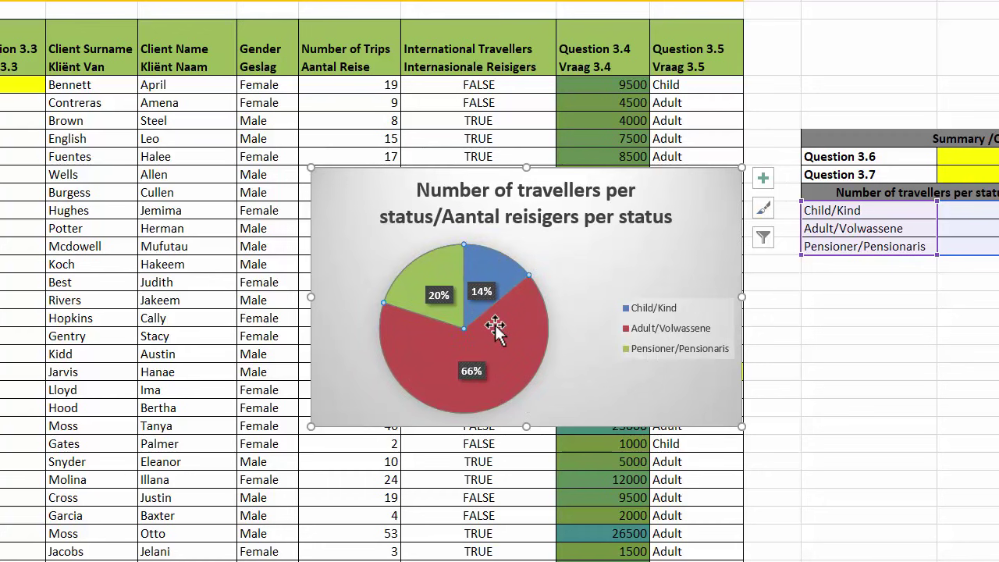
{"action": "left_click", "coordinate": [495, 325]}
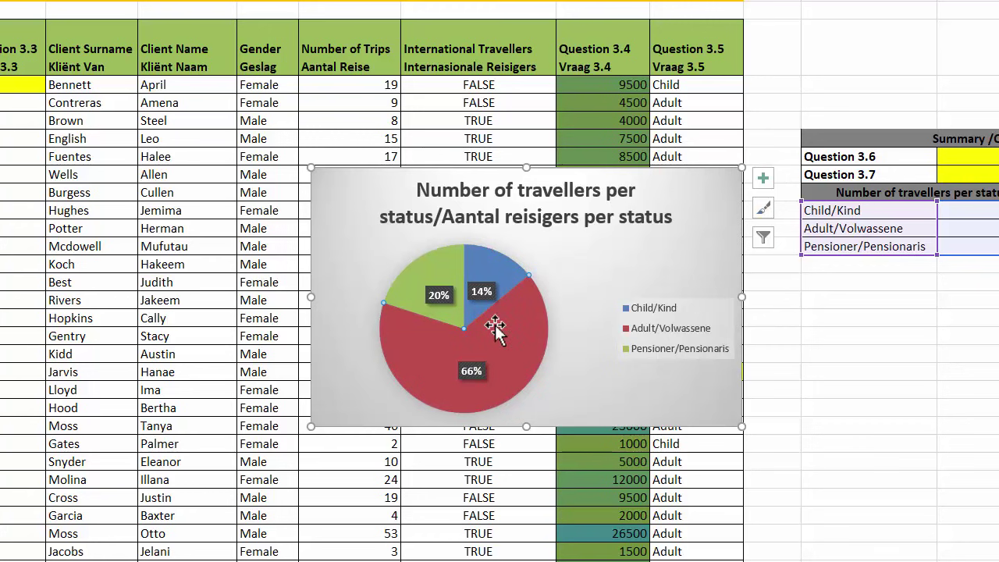
Fill the Adult pie slice with the airplane picture from the CAT P1 November 2014 data folder.
{"action": "right_click", "coordinate": [495, 326]}
{"action": "left_click", "coordinate": [513, 301]}
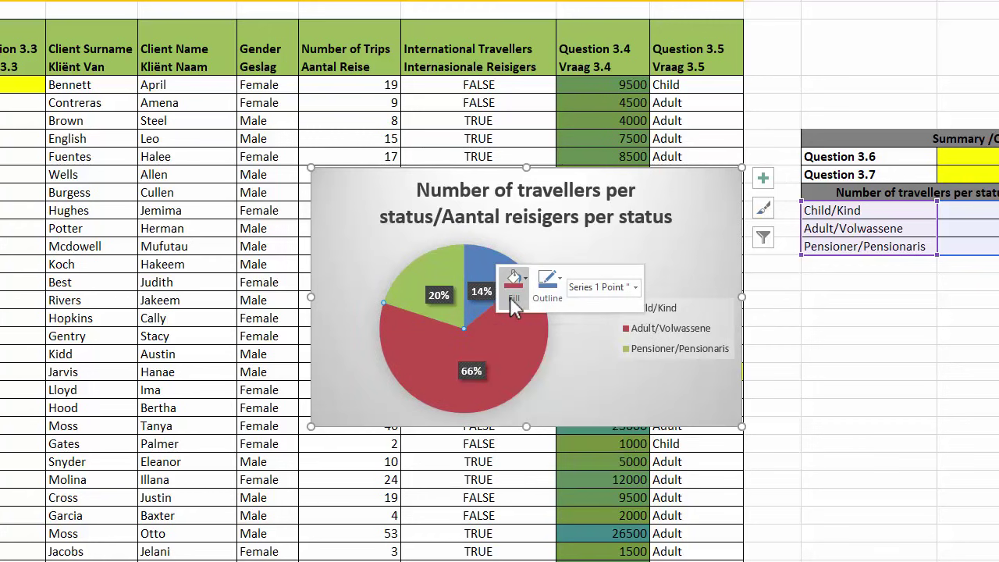
{"action": "left_click", "coordinate": [571, 494]}
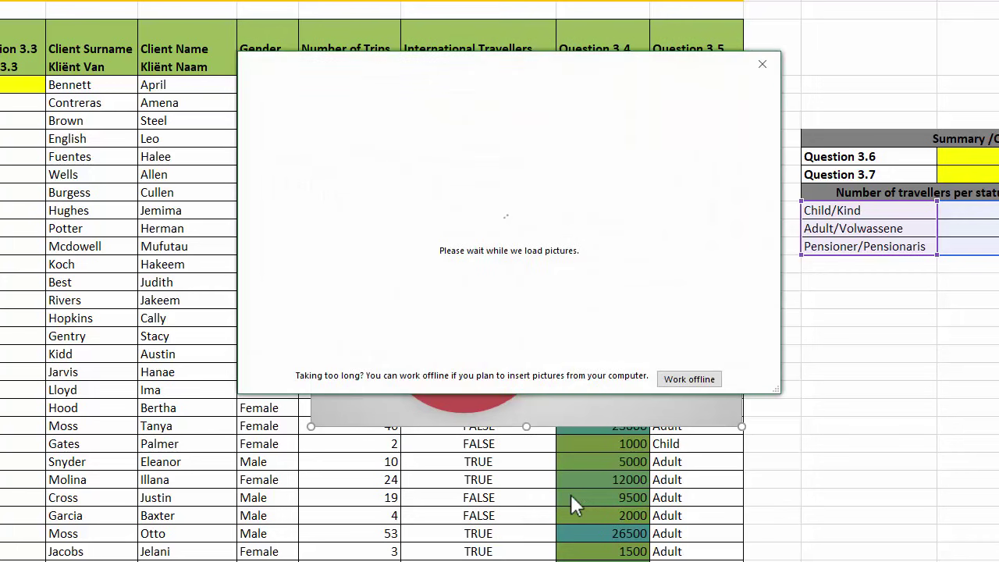
{"action": "left_click", "coordinate": [684, 382]}
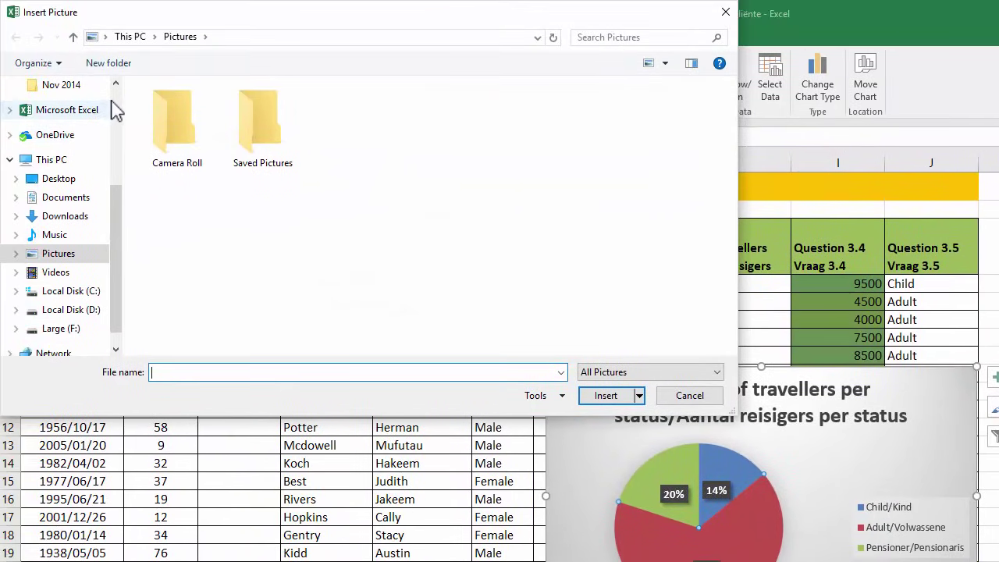
{"action": "scroll", "coordinate": [78, 132], "scroll_direction": "up", "scroll_amount": 5}
{"action": "left_click", "coordinate": [66, 152]}
{"action": "double_click", "coordinate": [170, 138]}
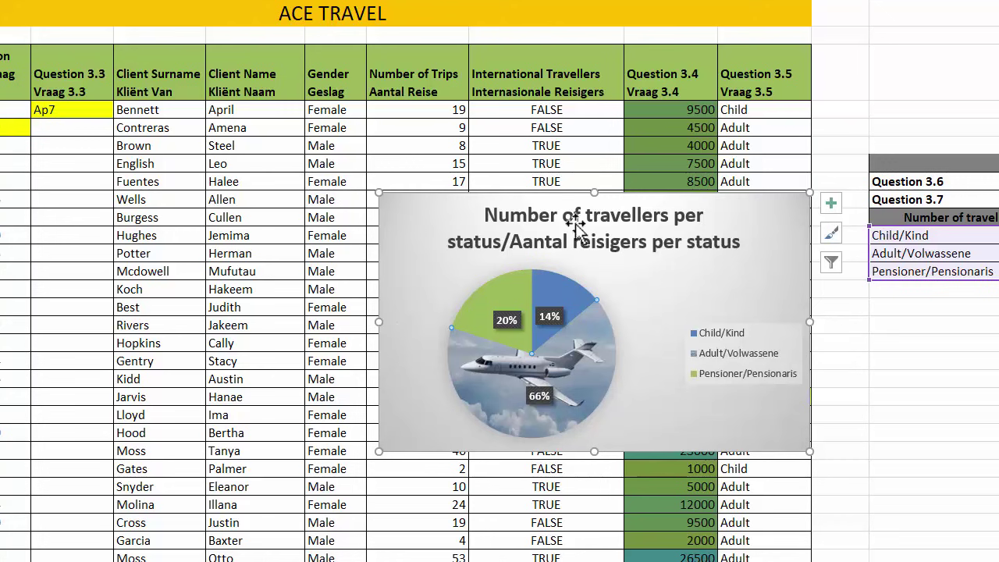
Move the pie chart onto the Travellers_Reisigers sheet.
{"action": "right_click", "coordinate": [737, 279]}
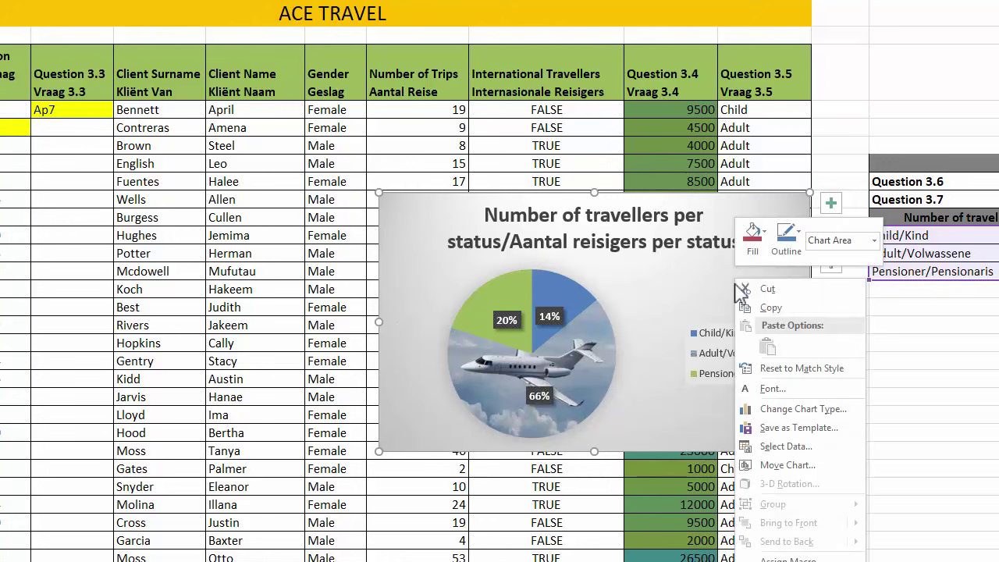
{"action": "left_click", "coordinate": [789, 465]}
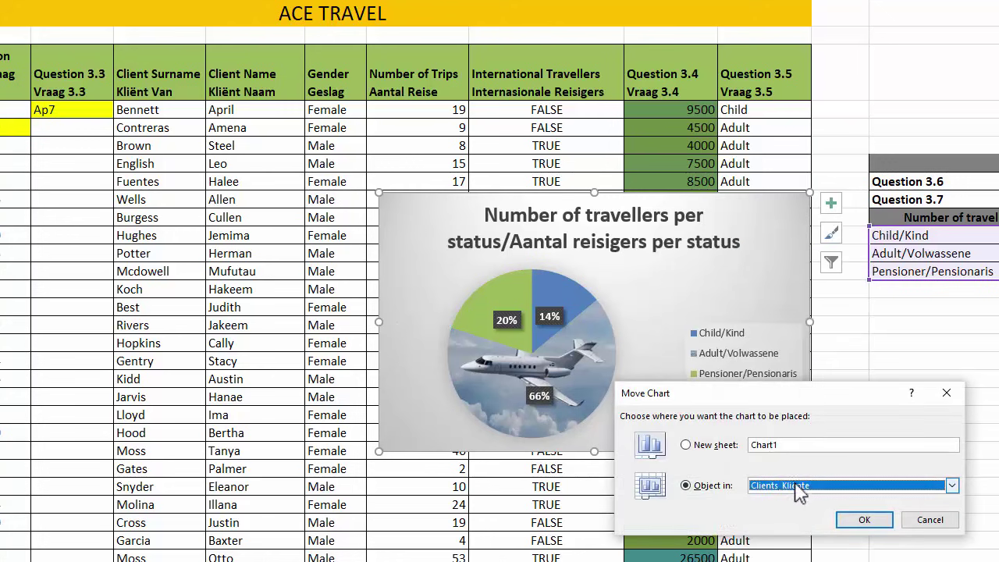
{"action": "left_click", "coordinate": [800, 488]}
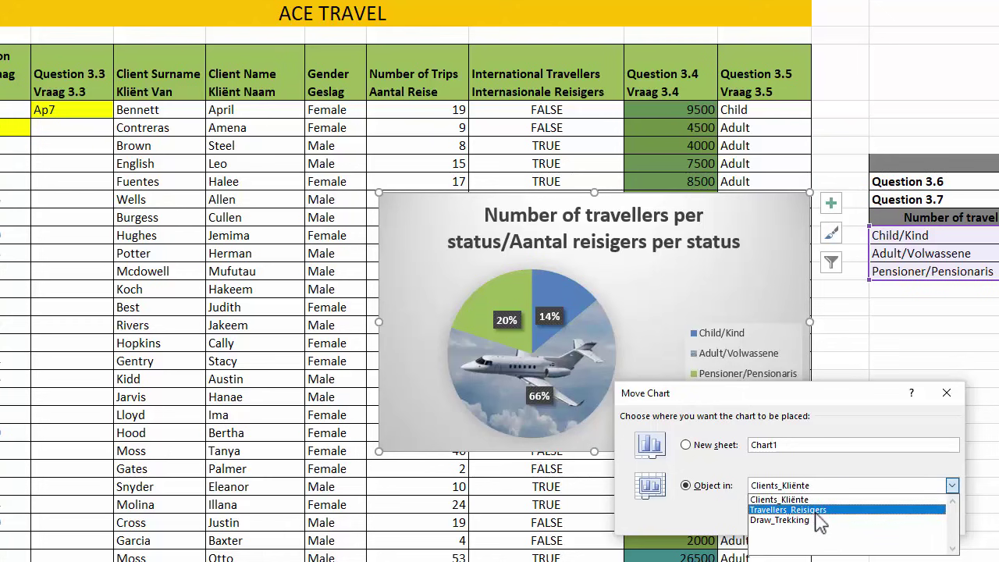
{"action": "left_click", "coordinate": [816, 512]}
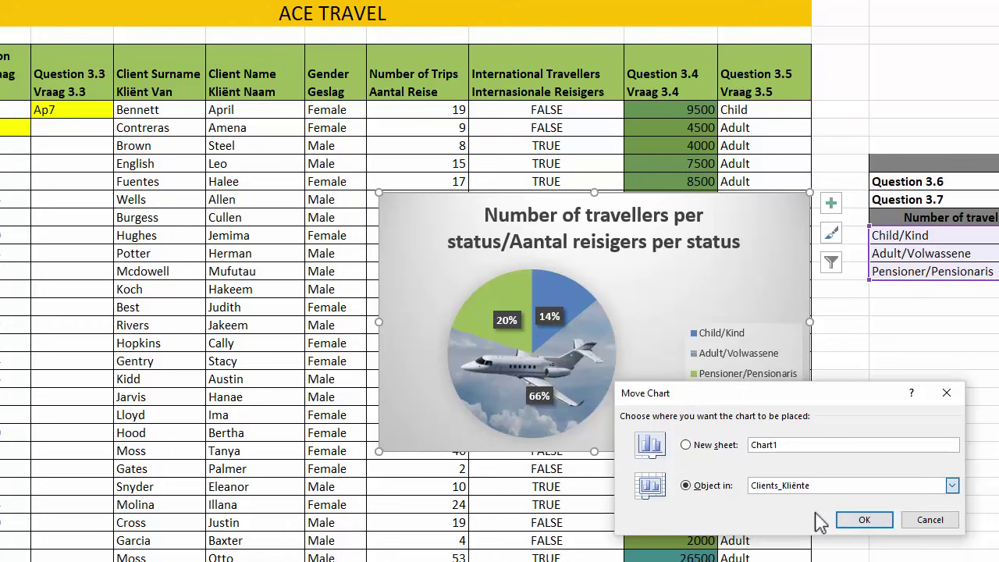
{"action": "left_click", "coordinate": [876, 524]}
Copy everything on the Travellers sheet and switch to the Draw_Trekking sheet.
{"action": "key", "text": "ctrl+a"}
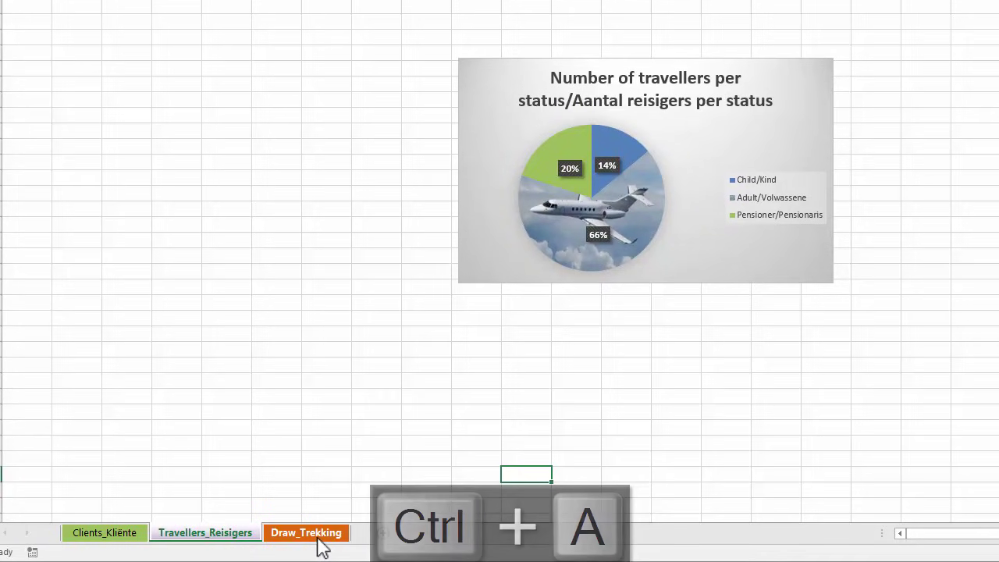
{"action": "key", "text": "ctrl+c"}
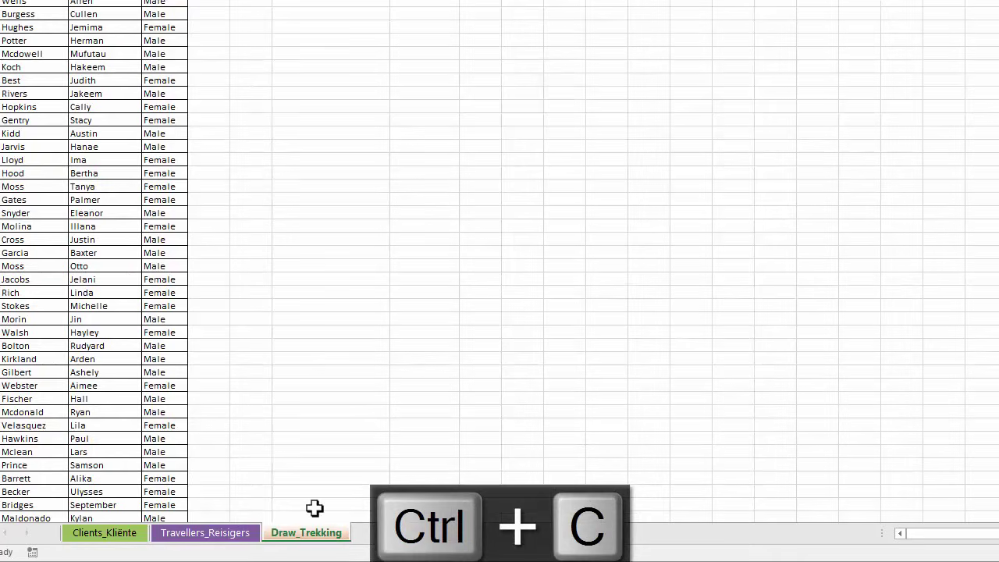
{"action": "left_click", "coordinate": [327, 537]}
Paste the copied content onto the Draw sheet, then select cell A1.
{"action": "key", "text": "ctrl+v"}
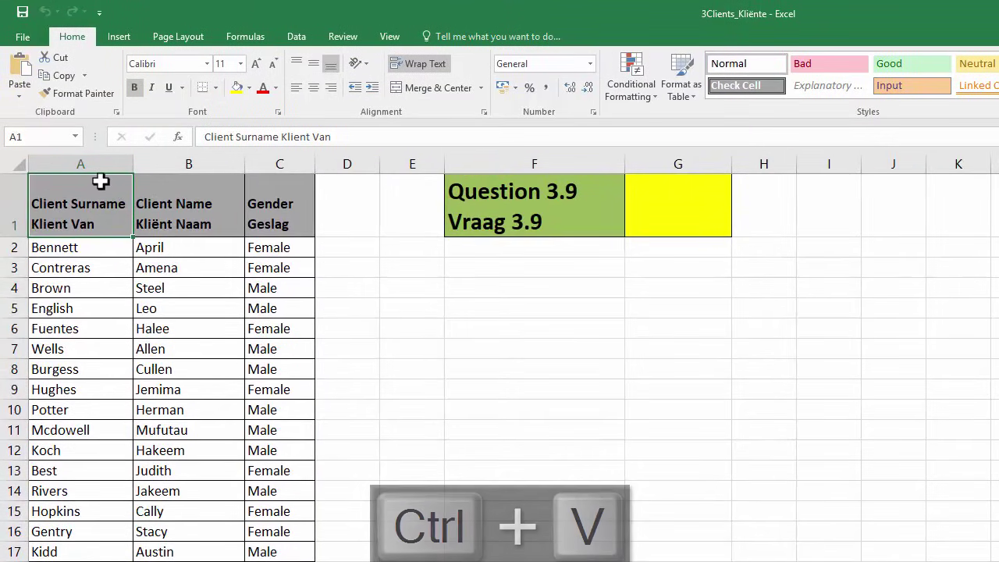
{"action": "scroll", "coordinate": [499, 359], "scroll_direction": "down", "scroll_amount": 3}
{"action": "scroll", "coordinate": [500, 359], "scroll_direction": "up", "scroll_amount": 3}
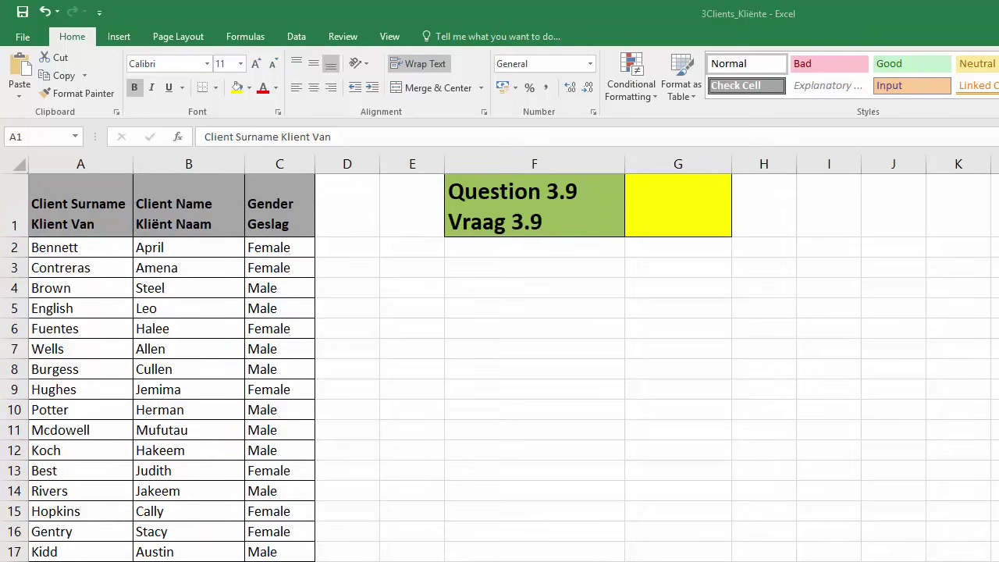
{"action": "left_click", "coordinate": [128, 220]}
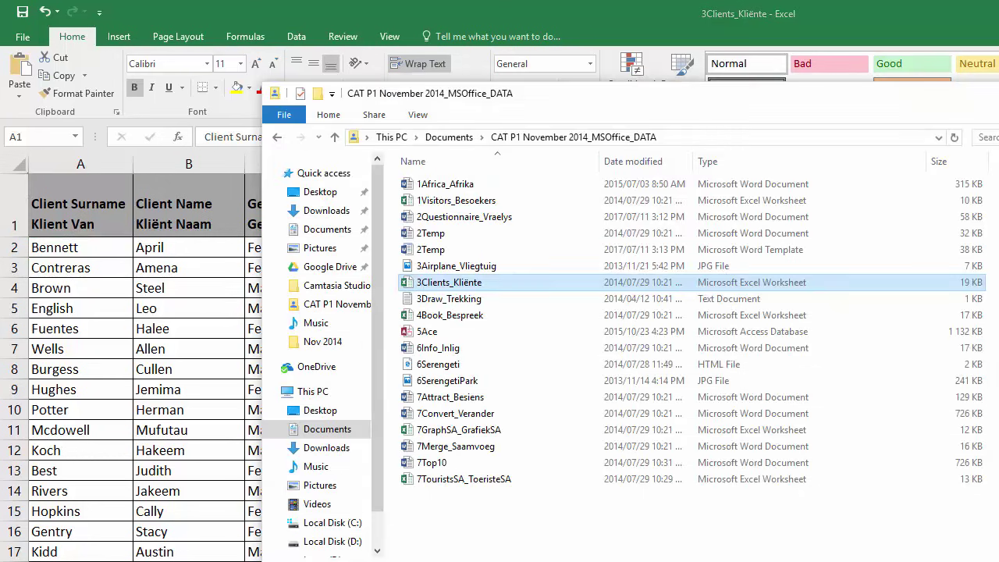
Open the 3Draw_Trekking text file in Notepad, select its whole points list, and return to Excel's D1.
{"action": "double_click", "coordinate": [445, 306]}
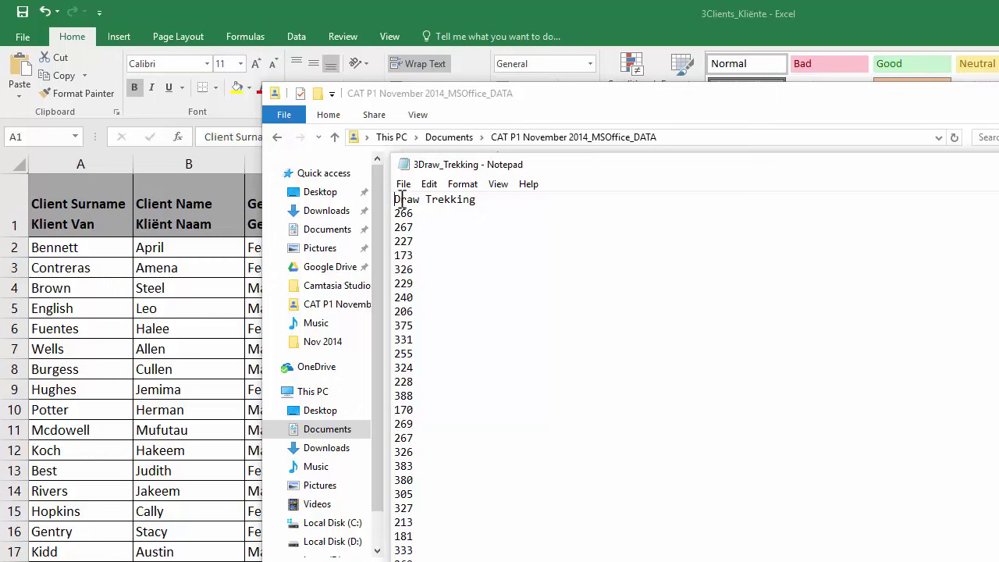
{"action": "left_click_drag", "start_coordinate": [394, 200], "coordinate": [468, 560]}
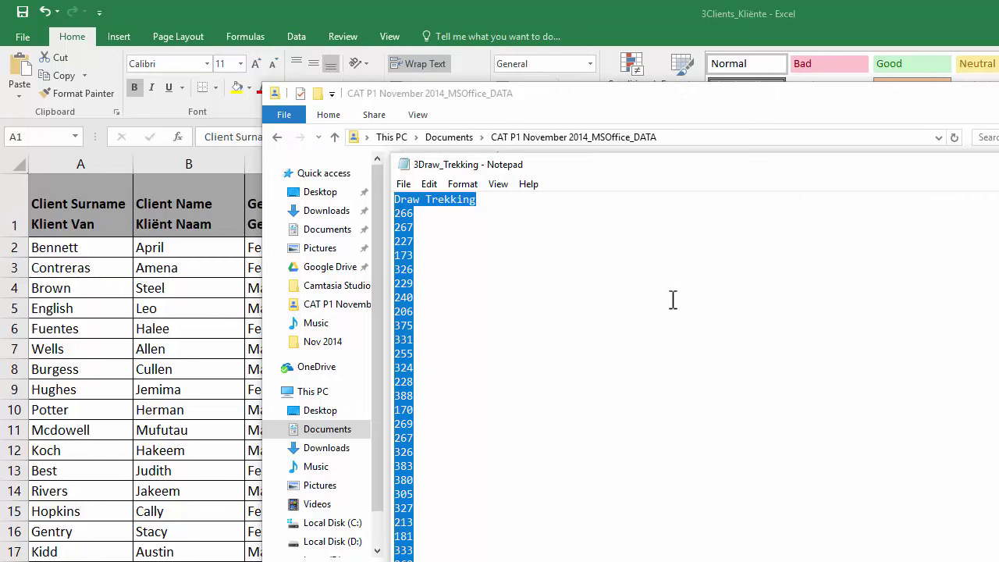
{"action": "left_click", "coordinate": [673, 308]}
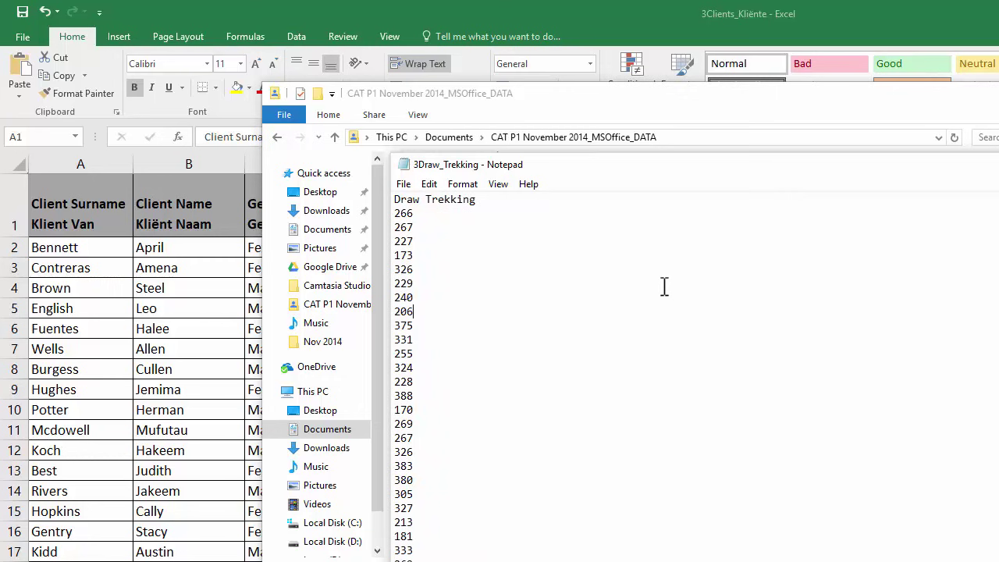
{"action": "key", "text": "ctrl+a"}
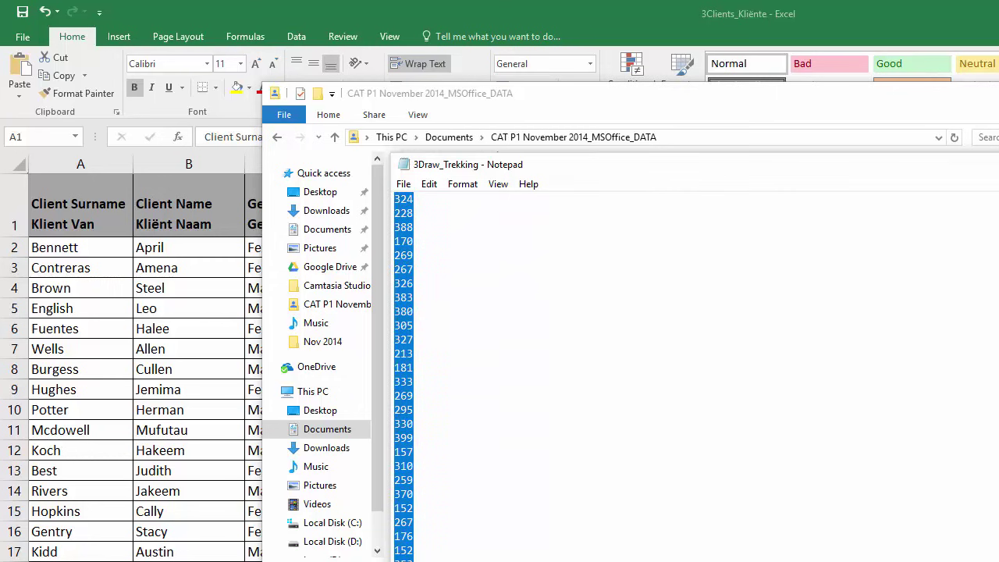
{"action": "key", "text": "alt+Tab"}
{"action": "left_click", "coordinate": [344, 206]}
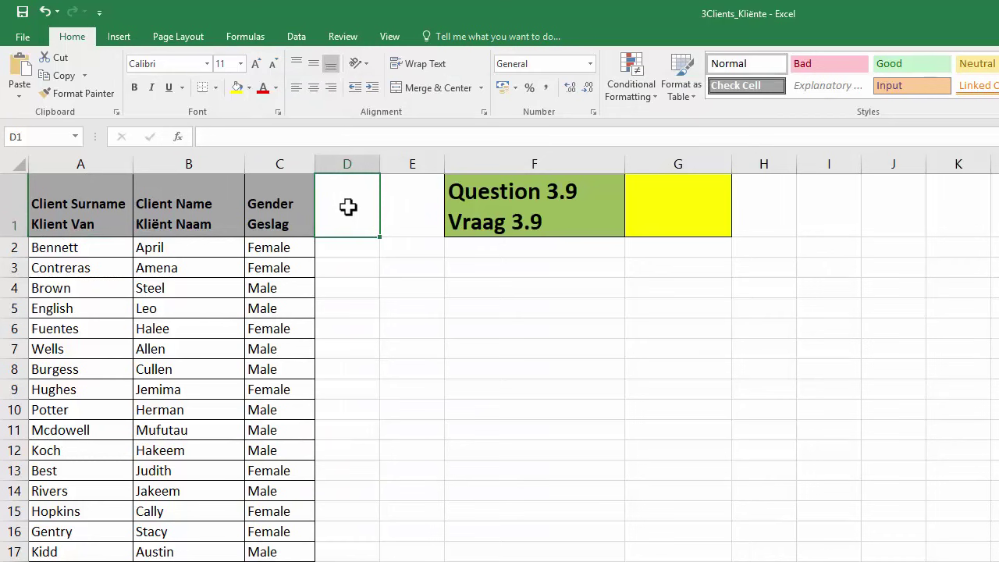
Paste the points list into column D, then open and cancel the text-file import.
{"action": "key", "text": "ctrl+v"}
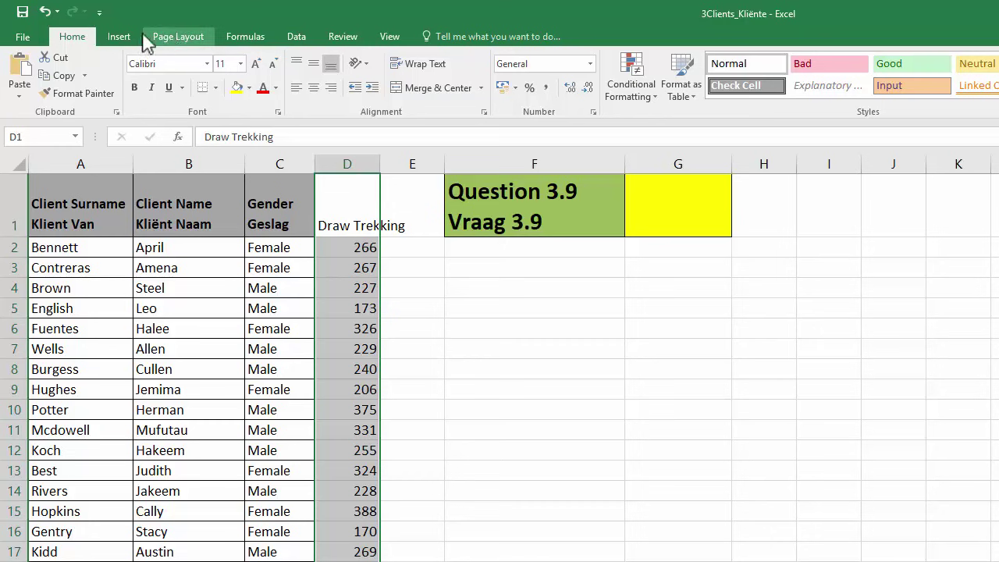
{"action": "left_click", "coordinate": [114, 37]}
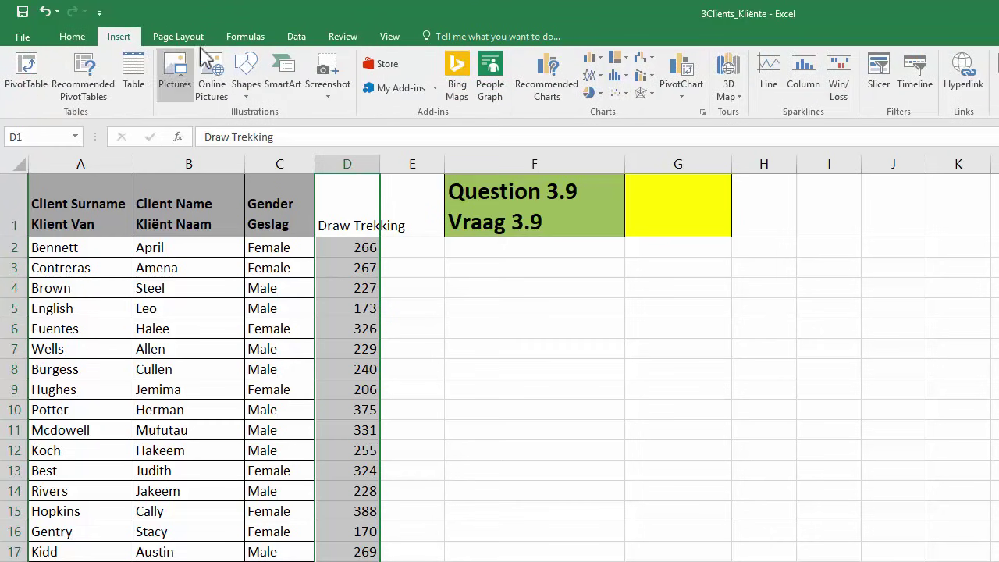
{"action": "left_click", "coordinate": [294, 37]}
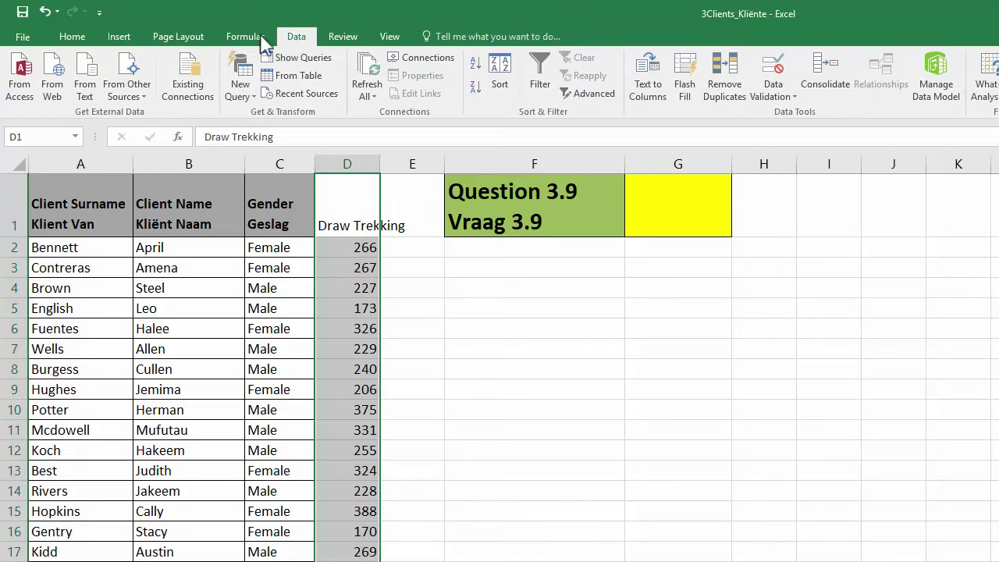
{"action": "left_click", "coordinate": [84, 87]}
{"action": "left_click", "coordinate": [693, 395]}
{"action": "left_click", "coordinate": [700, 425]}
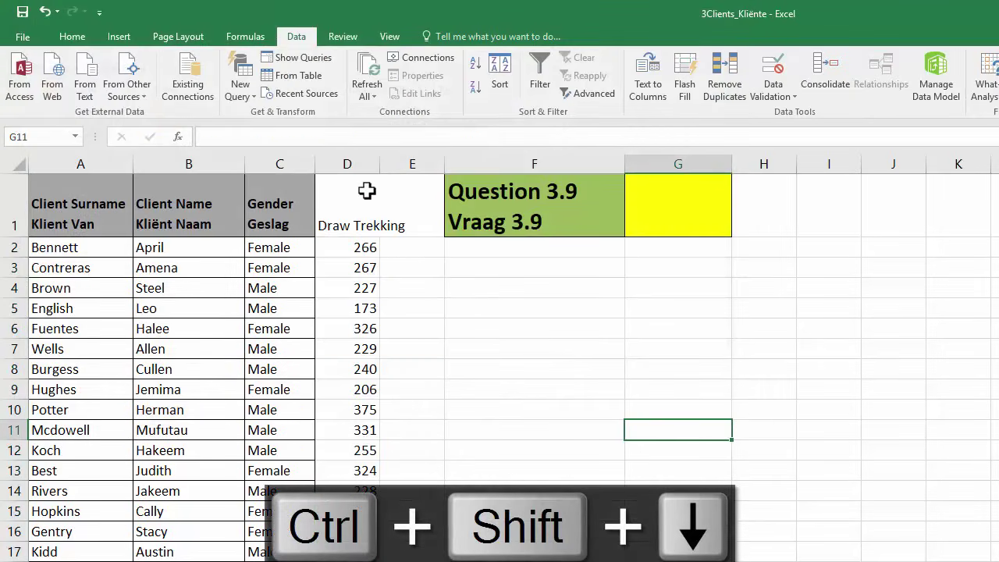
Check the pasted Draw Trekking header in D1 and values such as 227 in D4.
{"action": "left_click", "coordinate": [348, 199]}
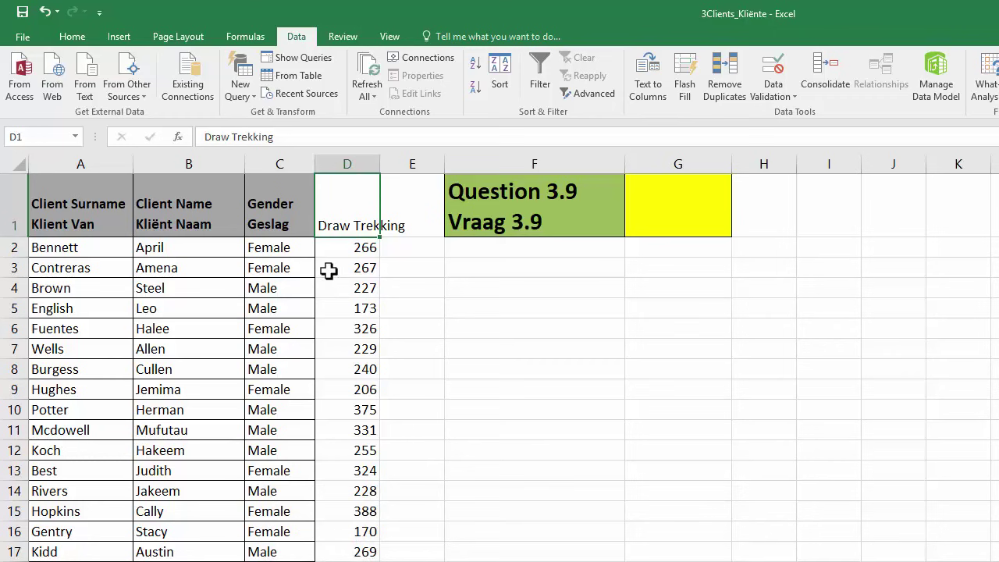
{"action": "left_click", "coordinate": [287, 290]}
{"action": "left_click_drag", "start_coordinate": [287, 290], "coordinate": [346, 288]}
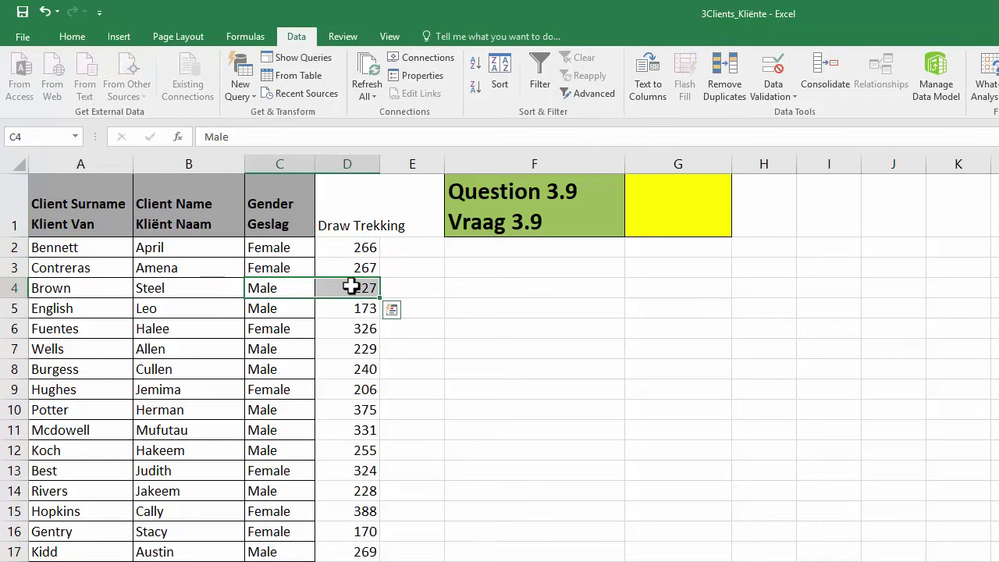
{"action": "left_click", "coordinate": [351, 287]}
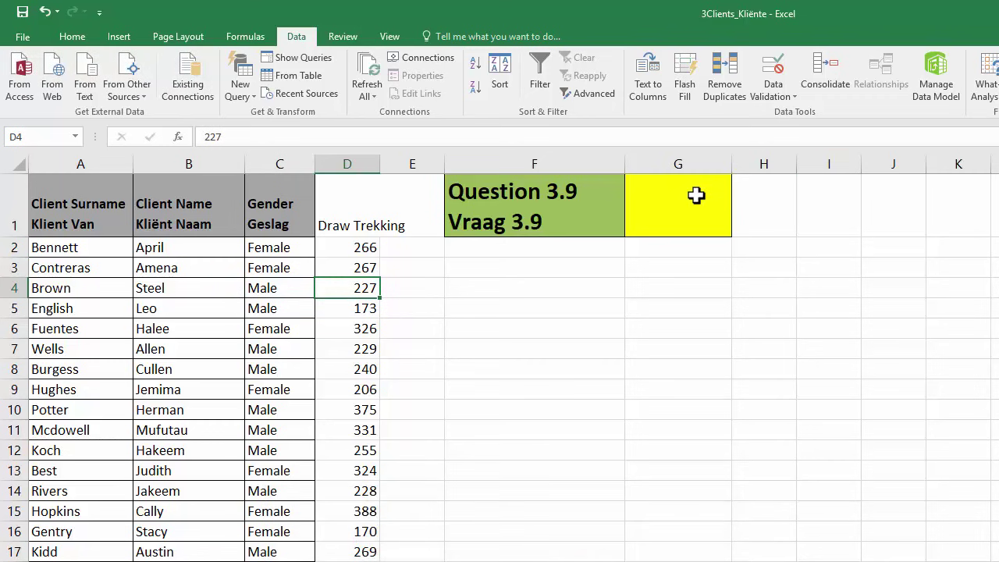
Start a =COUNTIFS formula in cell G1.
{"action": "left_click", "coordinate": [695, 196]}
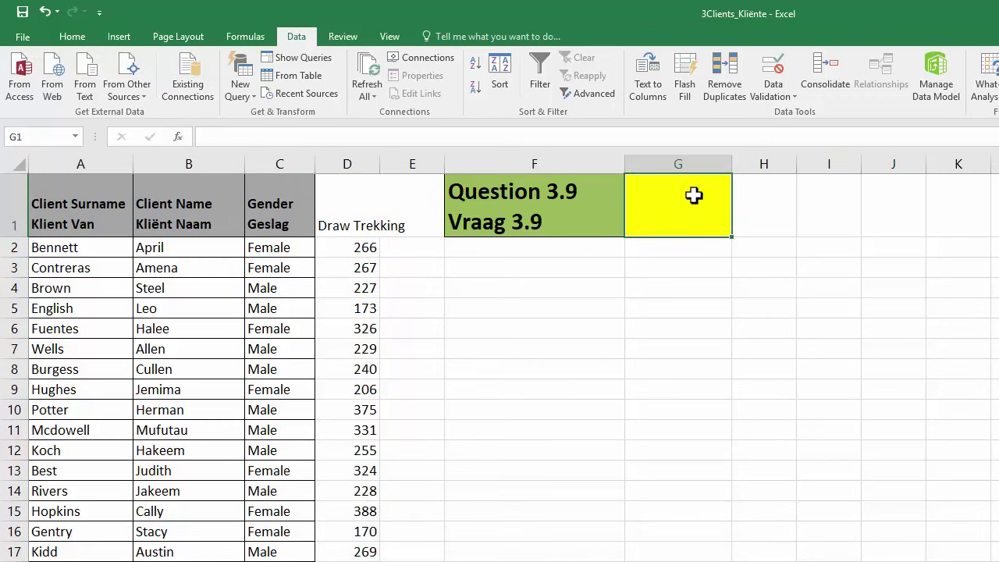
{"action": "type", "text": "="}
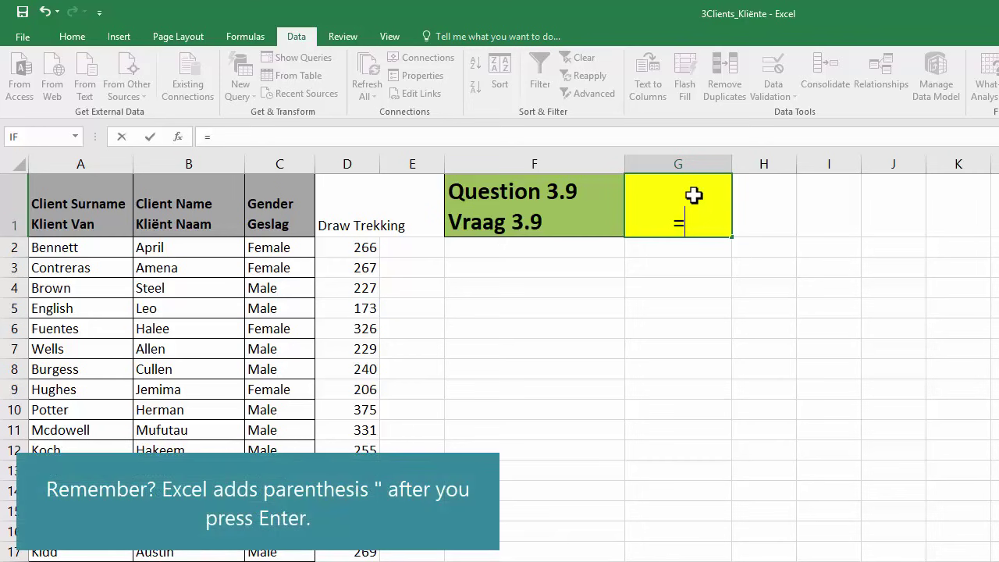
{"action": "type", "text": "cou"}
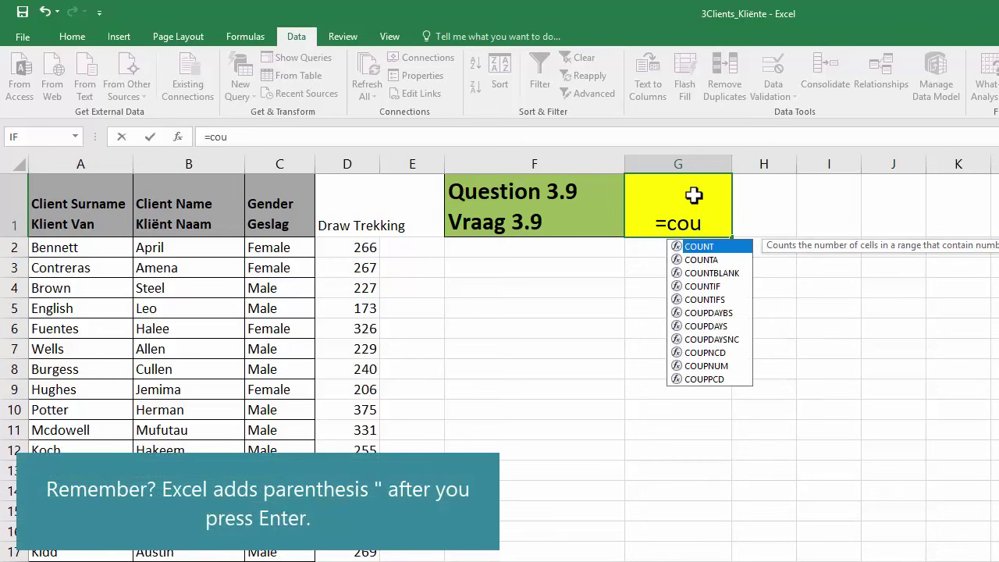
{"action": "type", "text": "ntifs"}
{"action": "key", "text": "Tab"}
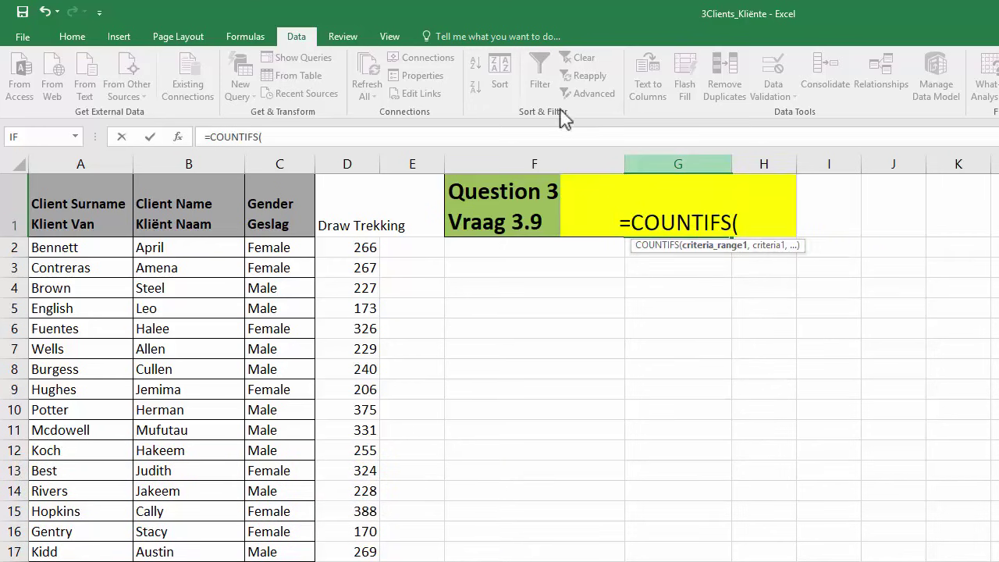
Set the first COUNTIFS range to C2:C51 with criterion "Male".
{"action": "left_click", "coordinate": [178, 136]}
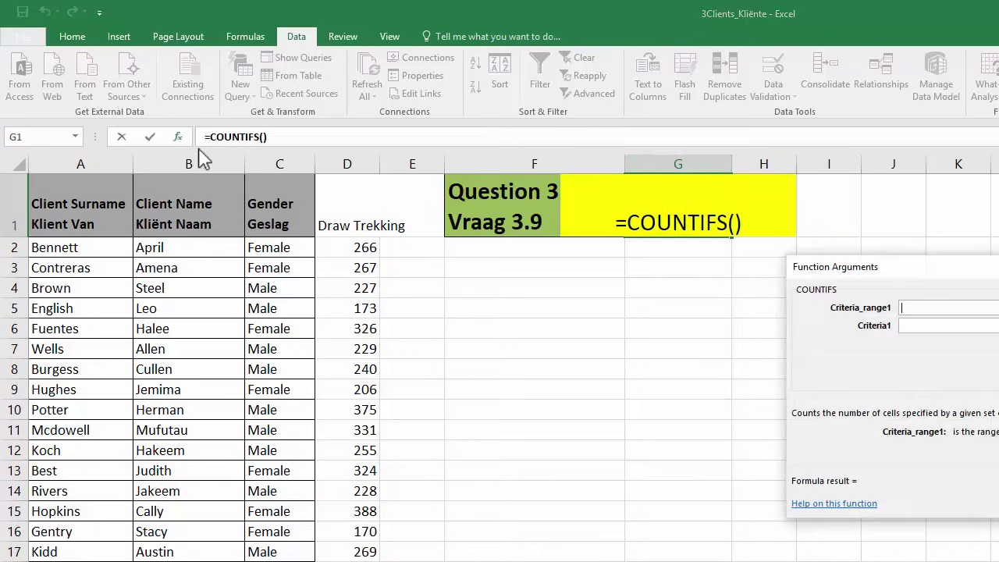
{"action": "mouse_move", "coordinate": [987, 275]}
{"action": "left_mouse_down"}
{"action": "mouse_move", "coordinate": [765, 292]}
{"action": "mouse_move", "coordinate": [660, 338]}
{"action": "left_mouse_up"}
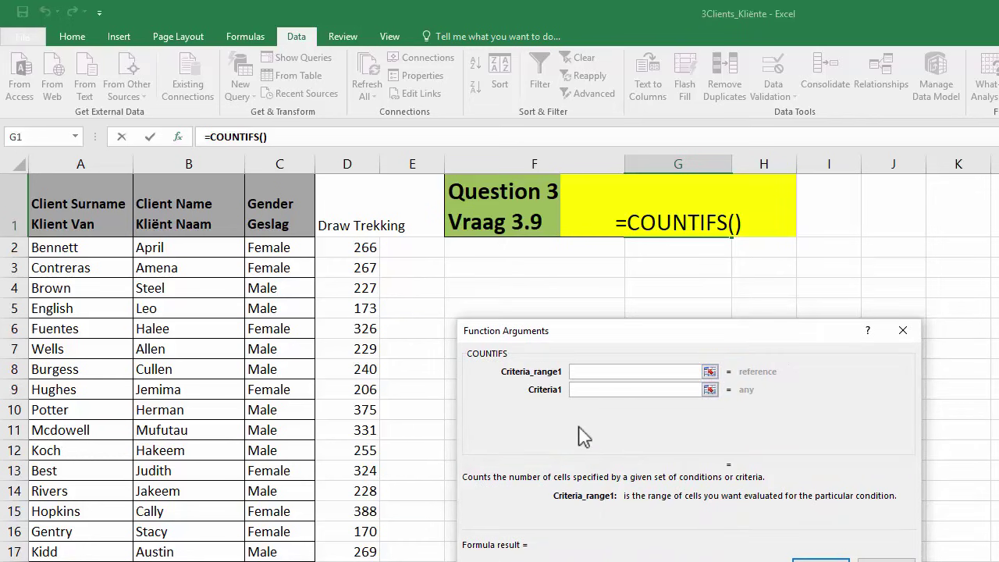
{"action": "left_click", "coordinate": [293, 247]}
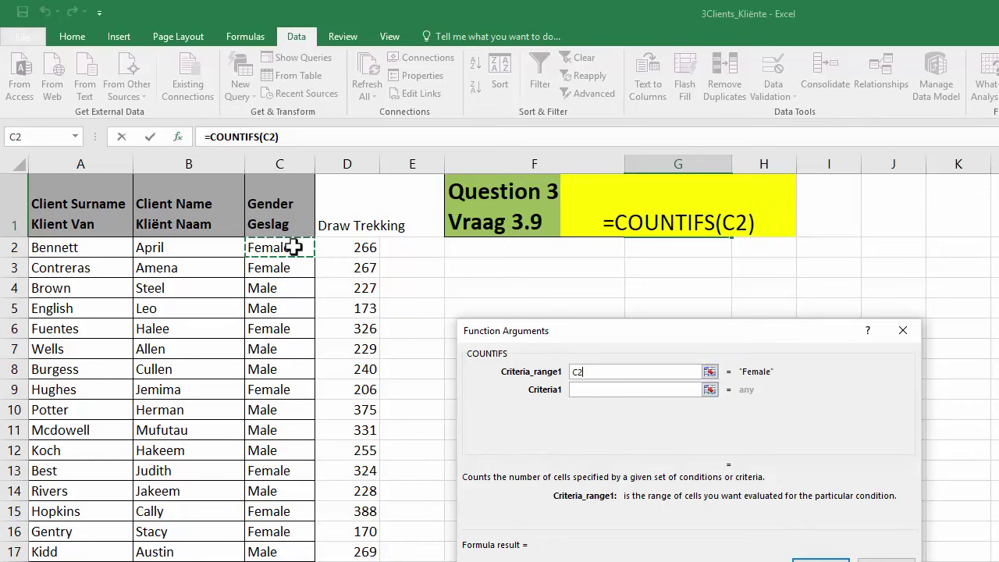
{"action": "key", "text": "ctrl+shift+Down"}
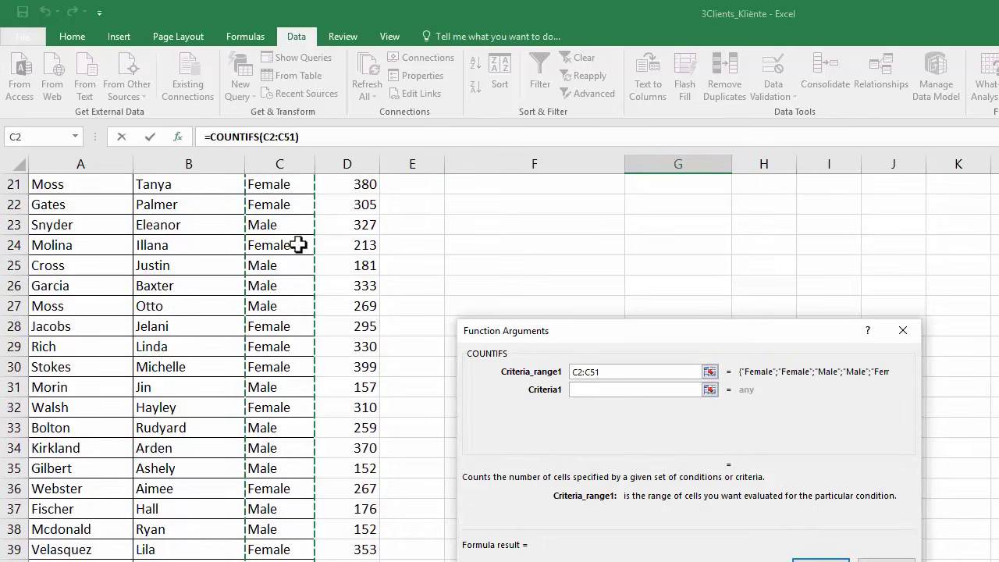
{"action": "left_click", "coordinate": [593, 388]}
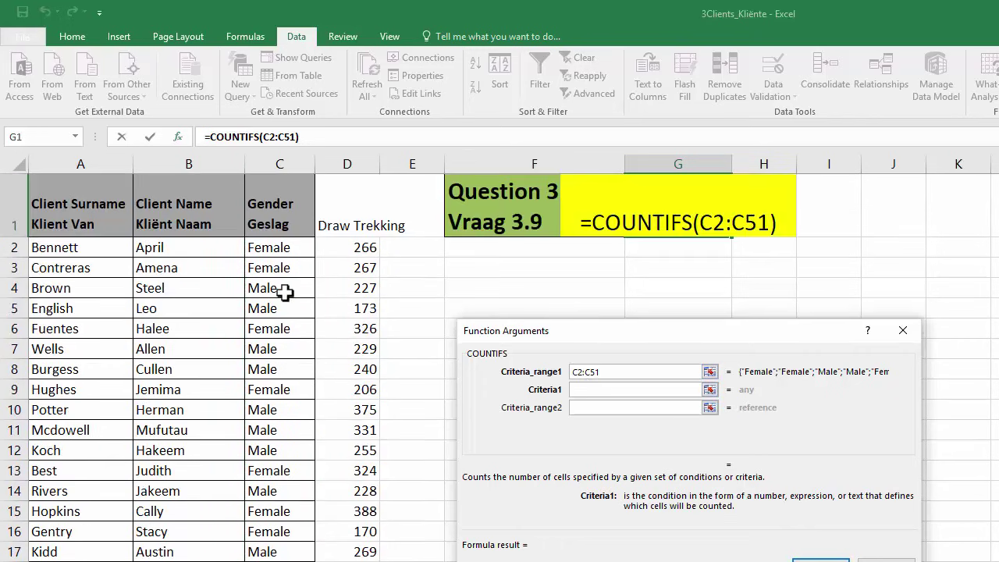
{"action": "type", "text": "\"Ma"}
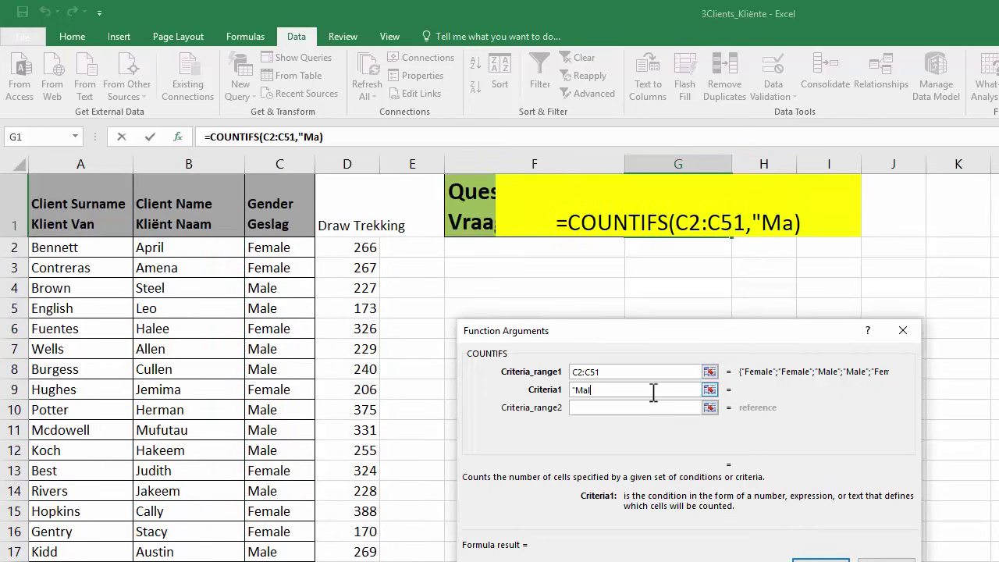
{"action": "type", "text": "le\""}
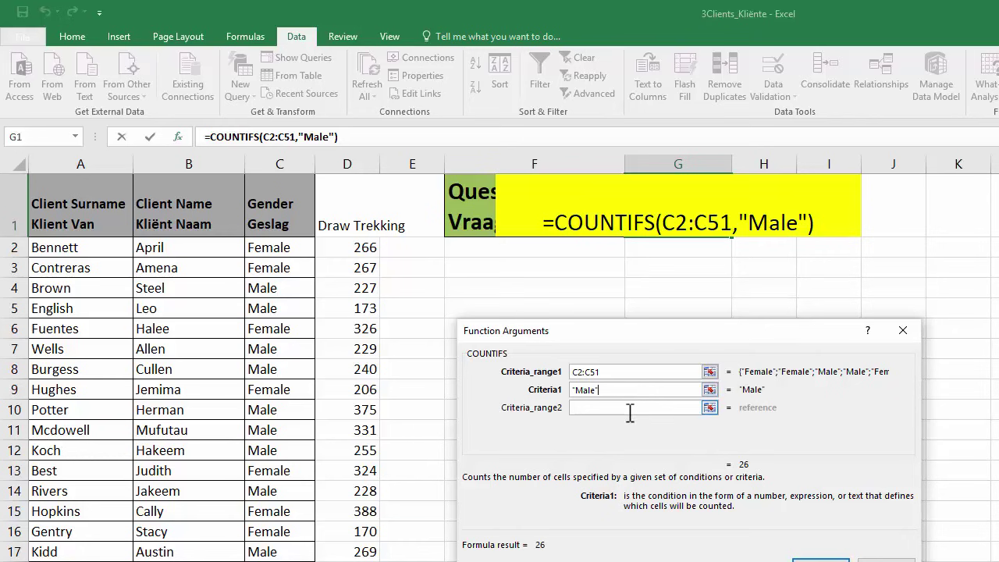
Add range D2:D51 with criterion >=200 and confirm, giving 19.
{"action": "left_click", "coordinate": [631, 409]}
{"action": "left_click", "coordinate": [355, 247]}
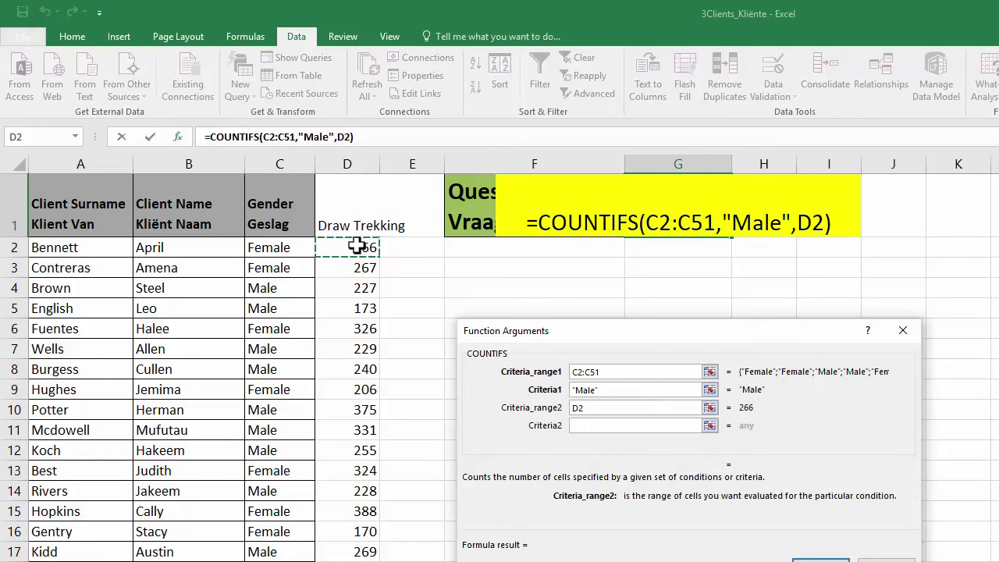
{"action": "key", "text": "ctrl+shift+Down"}
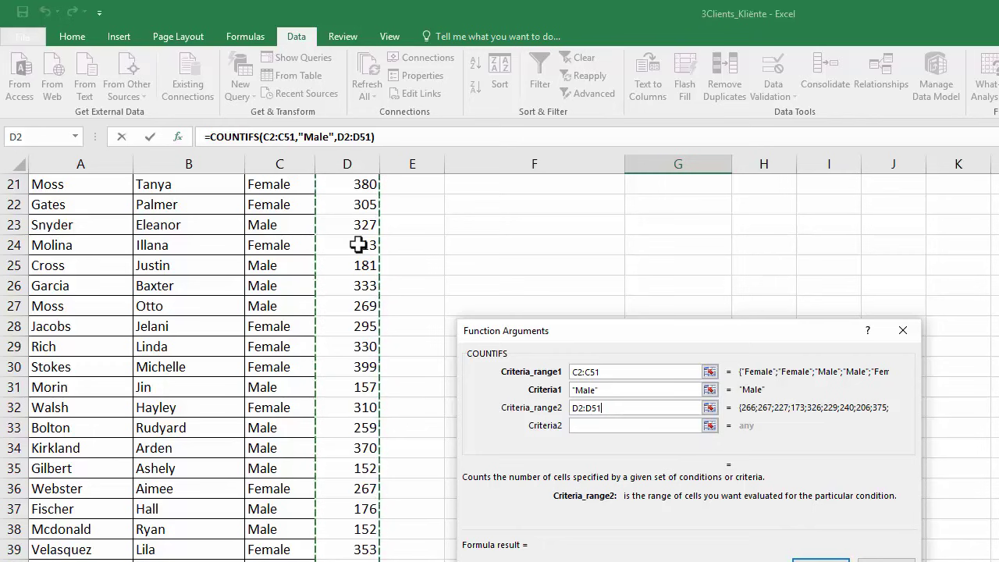
{"action": "scroll", "coordinate": [357, 245], "scroll_direction": "up", "scroll_amount": 5}
{"action": "scroll", "coordinate": [358, 245], "scroll_direction": "up", "scroll_amount": 2}
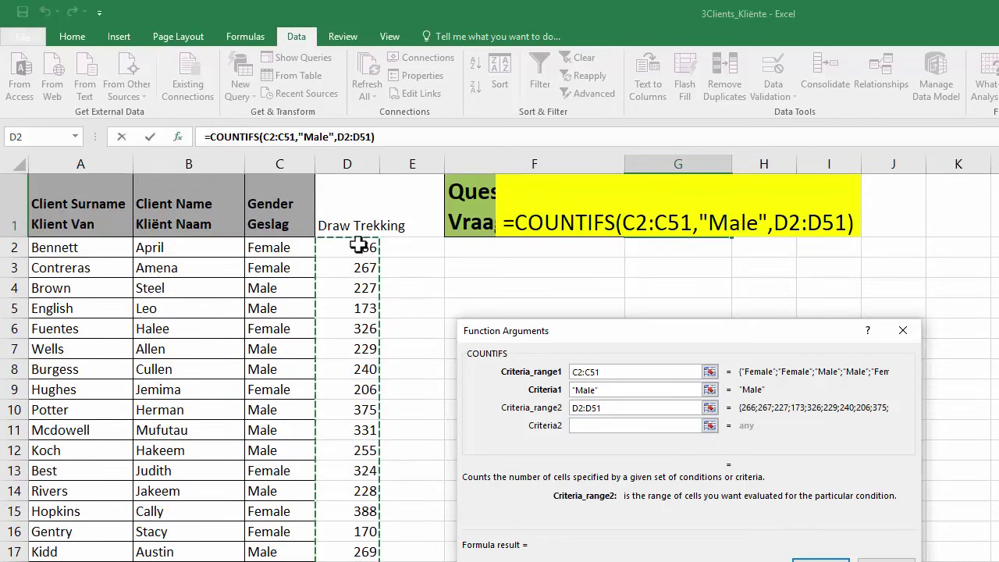
{"action": "left_click", "coordinate": [641, 425]}
{"action": "type", "text": ">"}
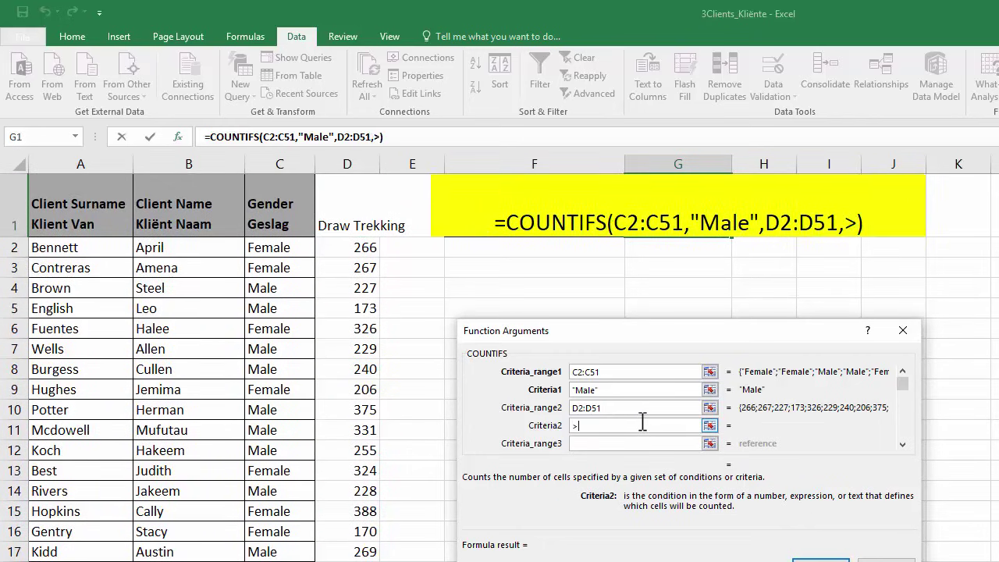
{"action": "type", "text": "=200"}
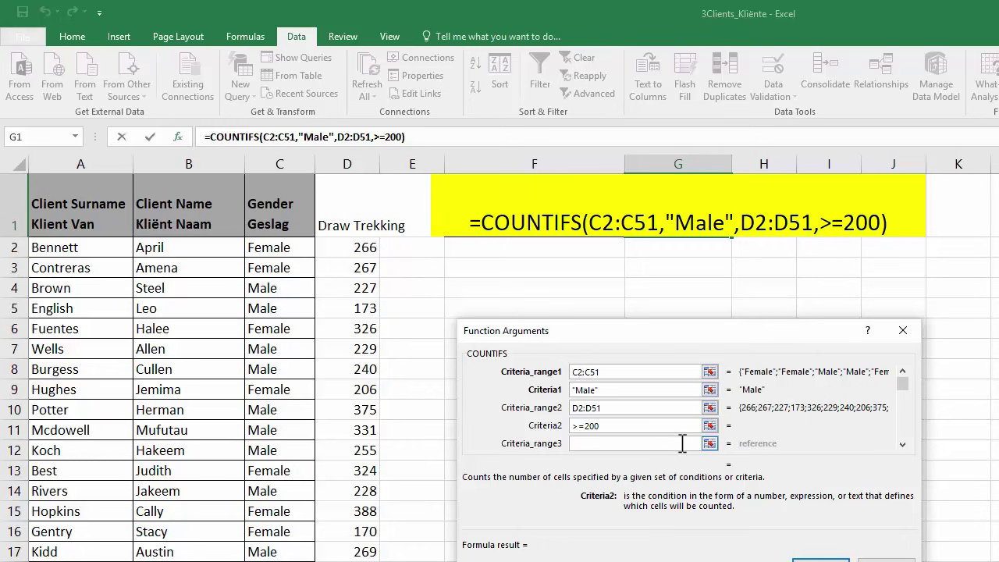
{"action": "key", "text": "Return"}
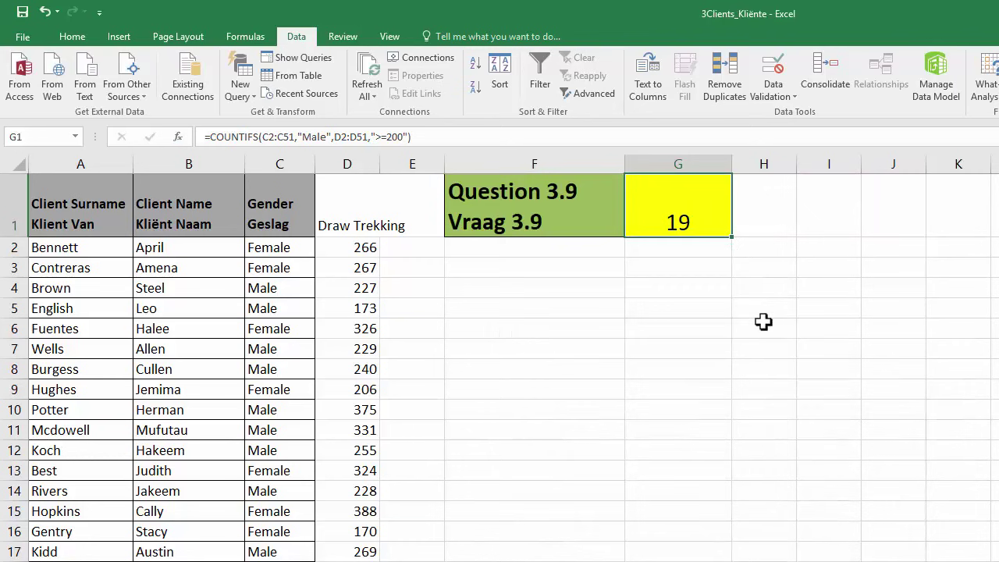